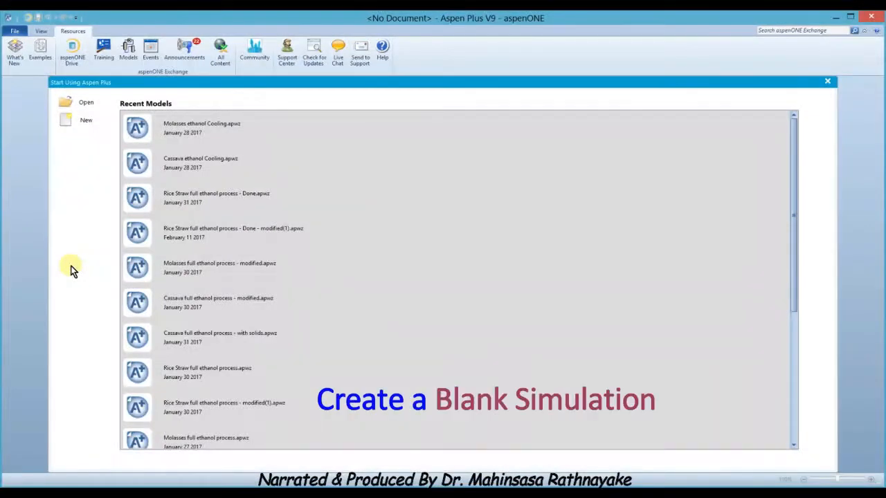
# Create a blank simulation and add H2SO4 and WATER to its component list
pyautogui.click(74, 125)
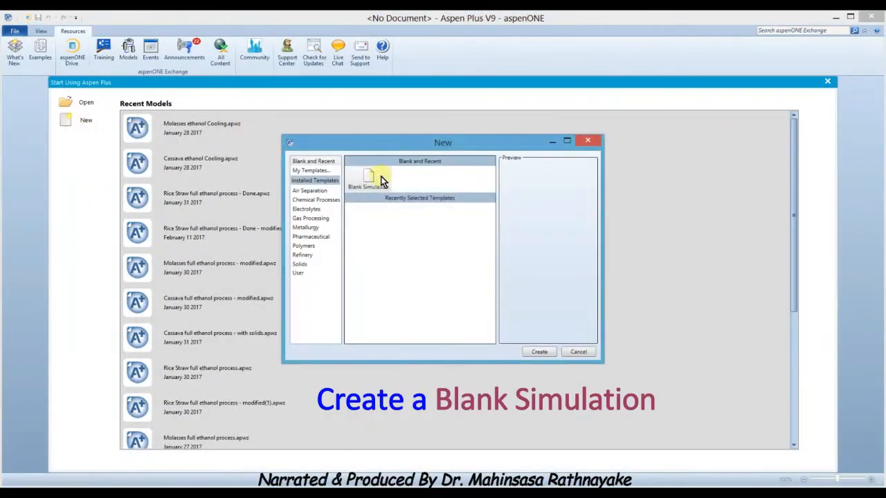
pyautogui.click(539, 353)
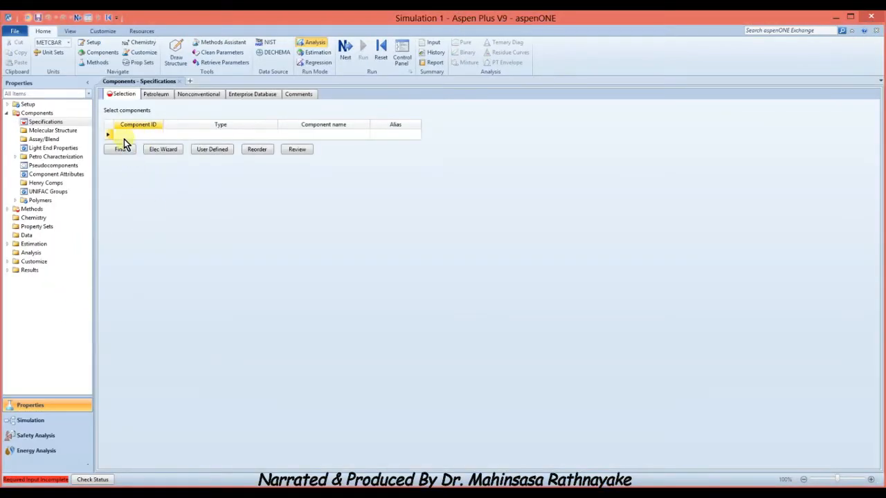
pyautogui.write('H2SO4')
pyautogui.press('Return')
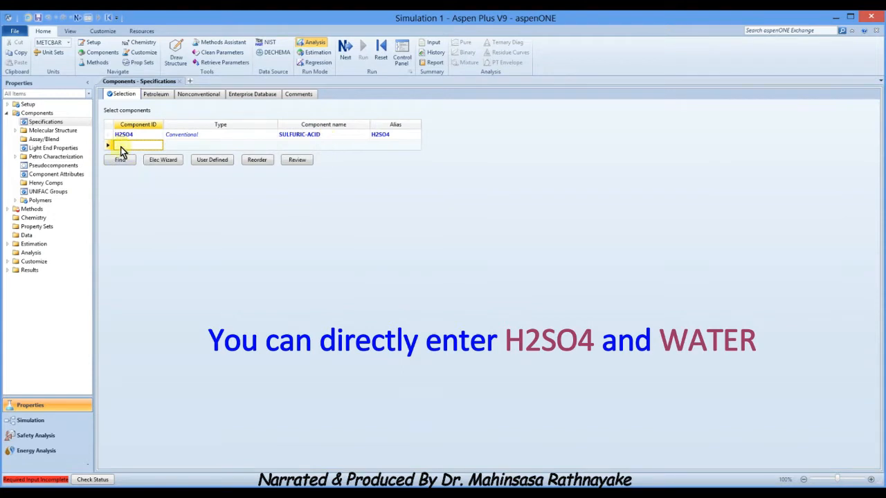
pyautogui.write('WATER')
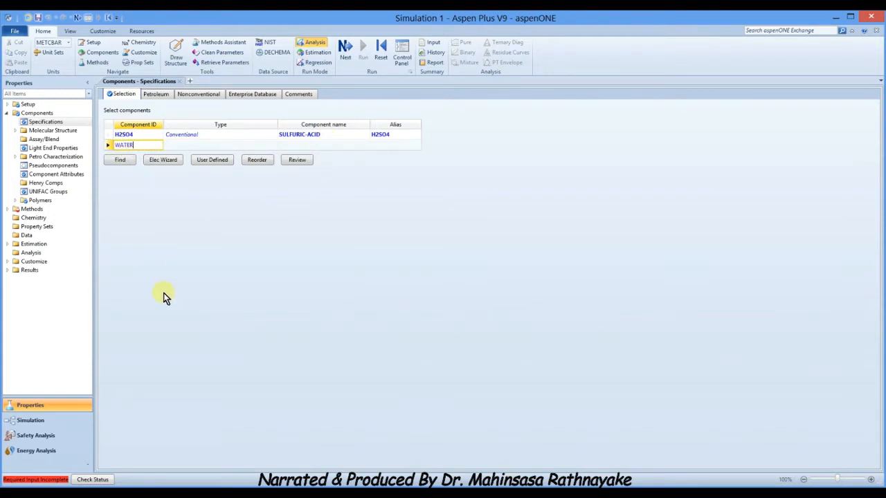
pyautogui.press('Return')
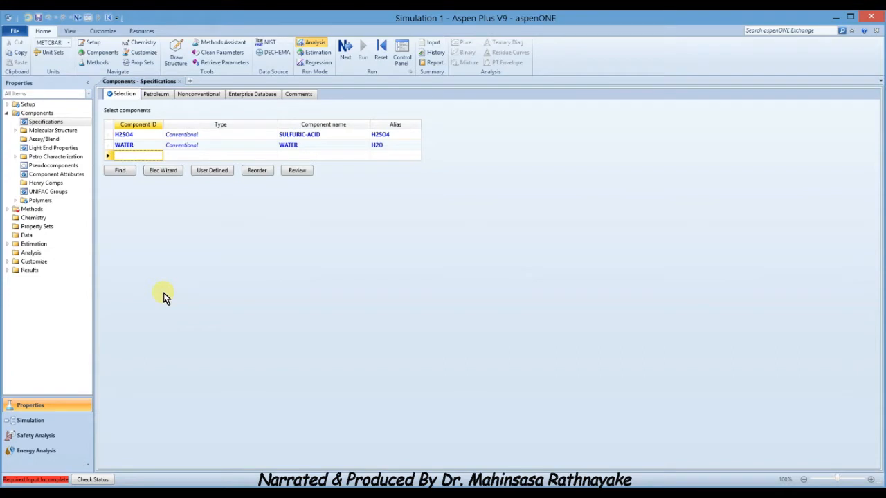
# Choose NRTL as the global property method for the simulation
pyautogui.click(24, 210)
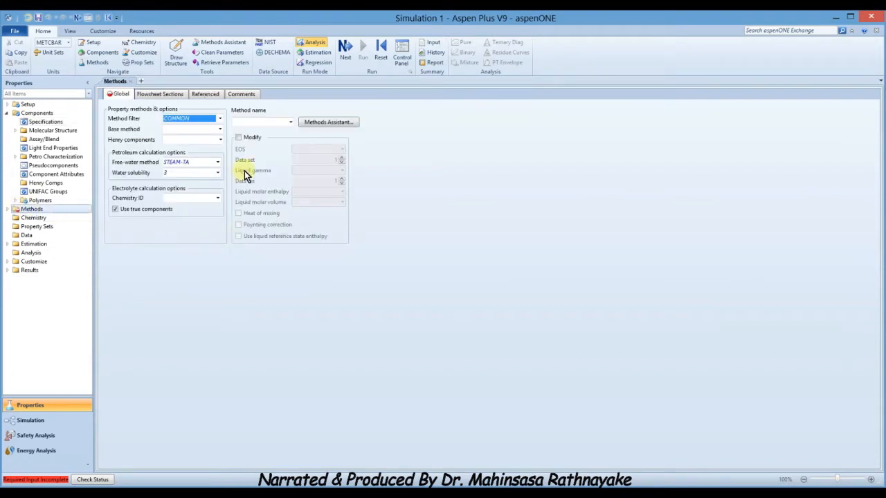
pyautogui.click(291, 122)
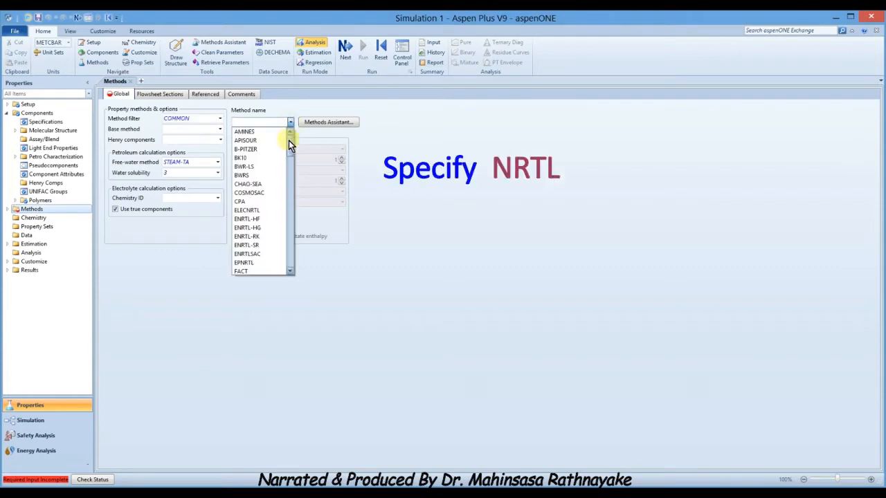
pyautogui.moveTo(289, 140); pyautogui.dragTo(293, 176)
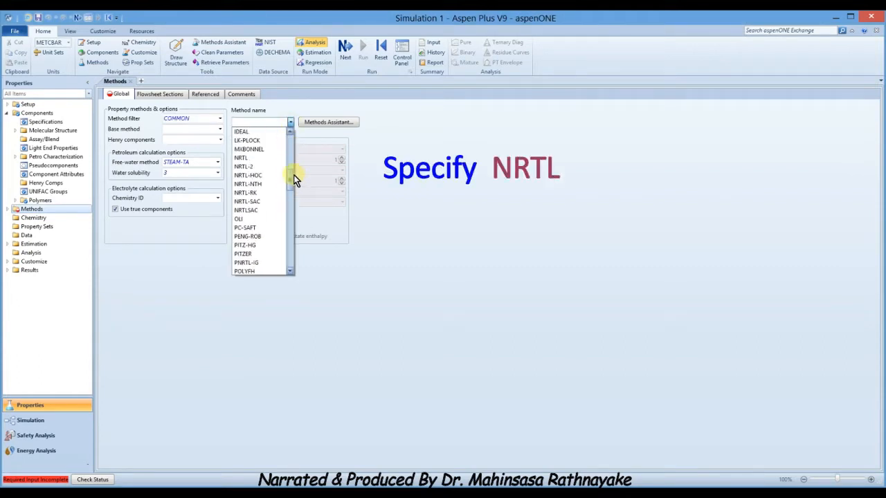
pyautogui.click(255, 159)
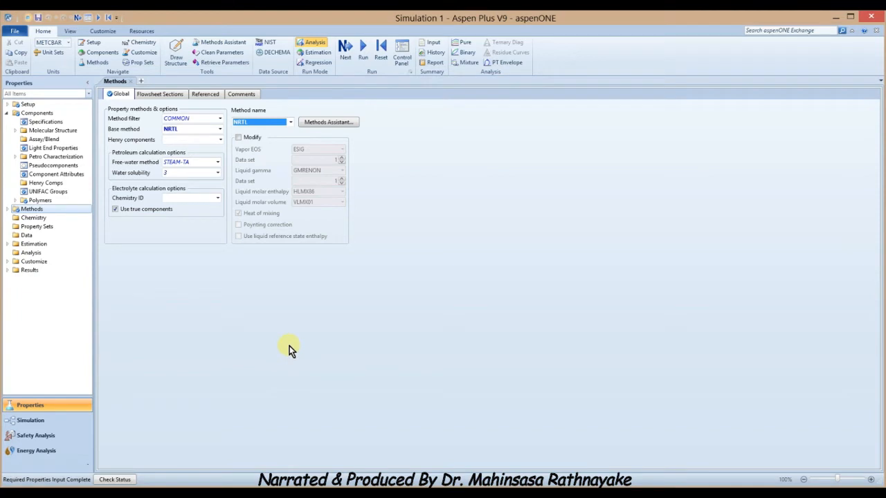
# Switch to the simulation environment and place one Mixer block on the main flowsheet
pyautogui.click(39, 424)
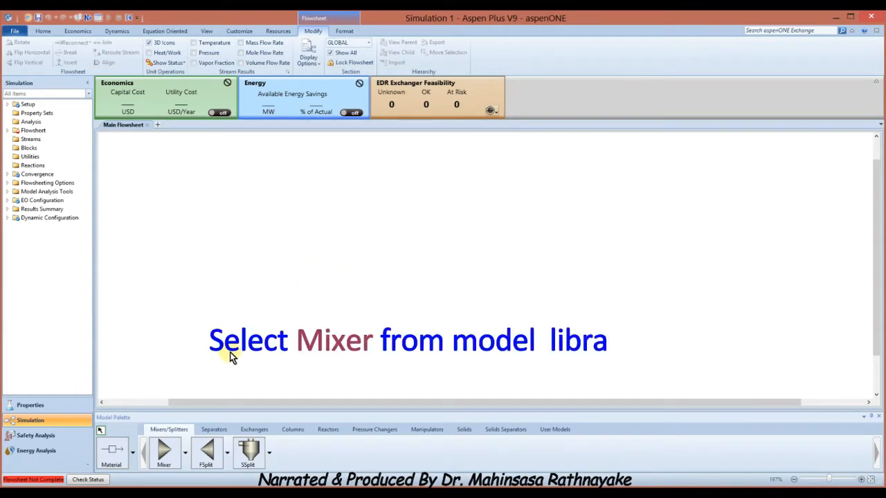
pyautogui.click(166, 454)
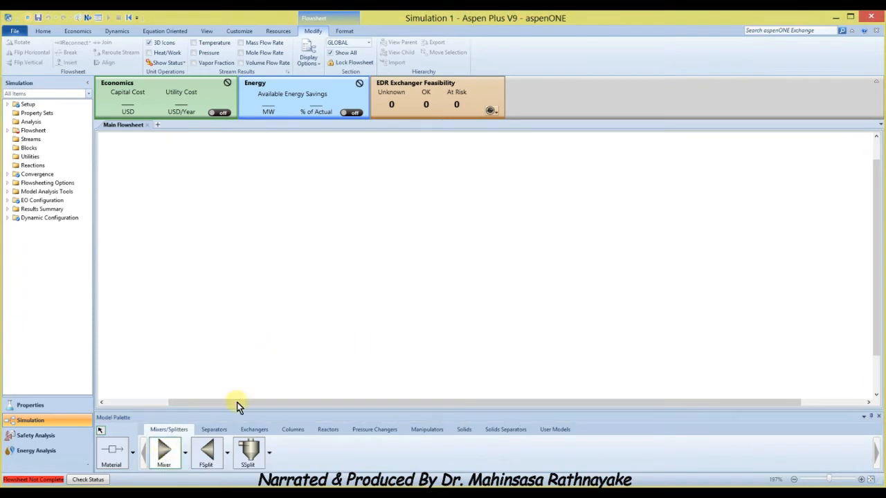
pyautogui.click(356, 227)
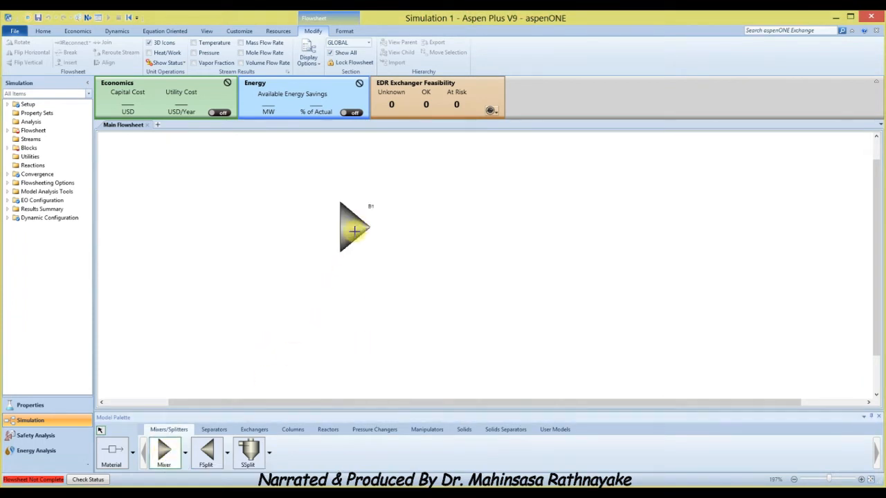
pyautogui.rightClick(308, 280)
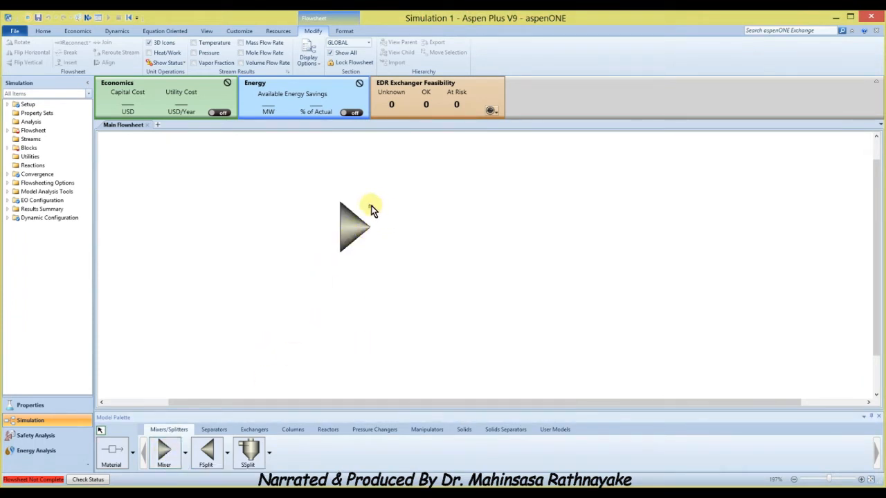
# Rename the mixer block as MIXER and position its label just below the block icon
pyautogui.click(354, 253)
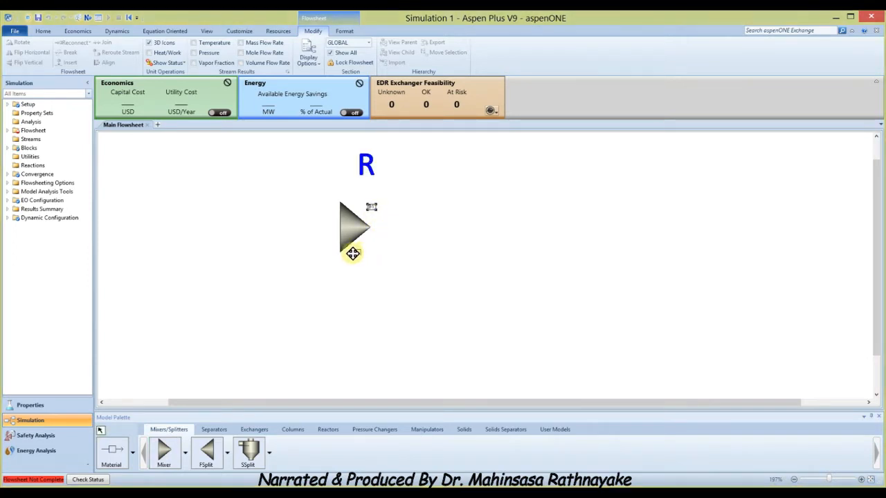
pyautogui.rightClick(353, 253)
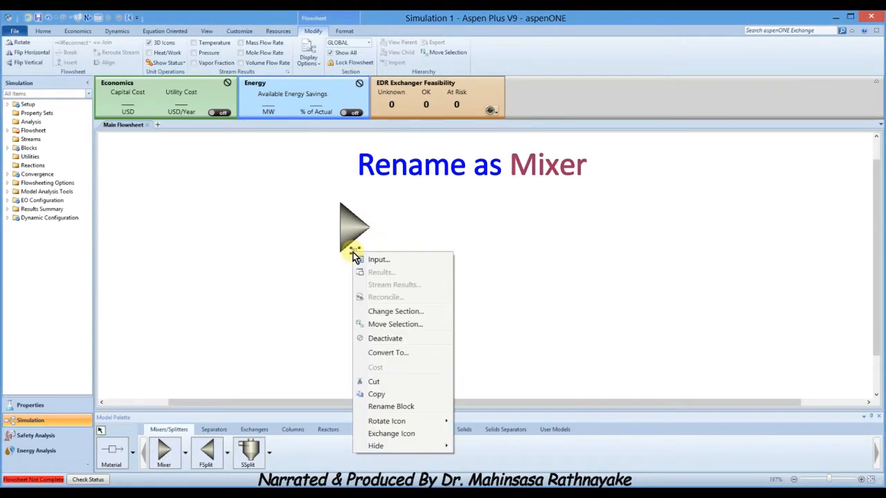
pyautogui.click(392, 407)
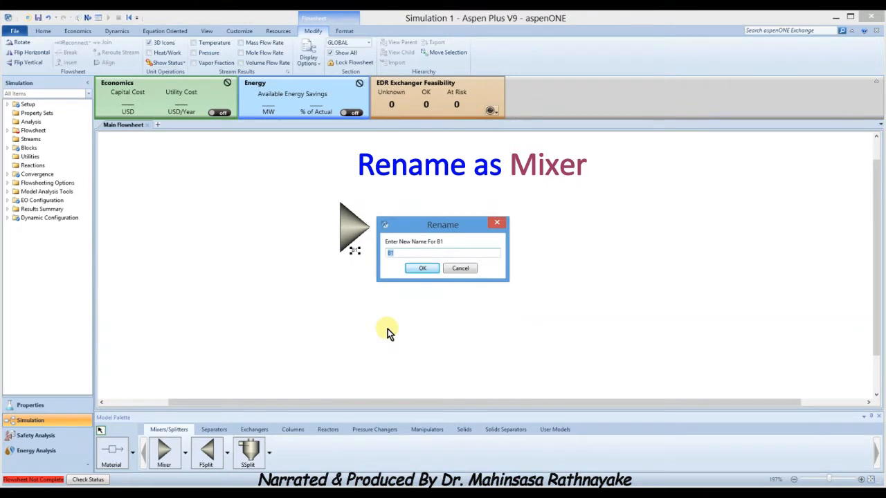
pyautogui.write('MIXER')
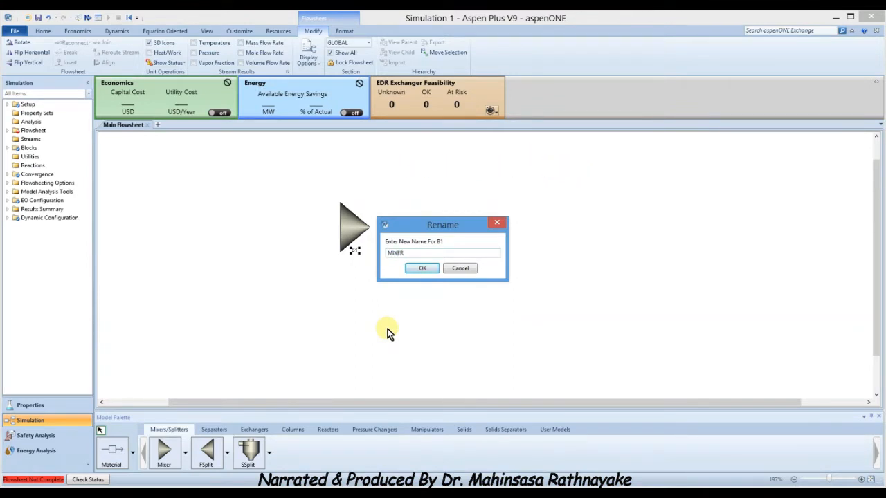
pyautogui.click(415, 269)
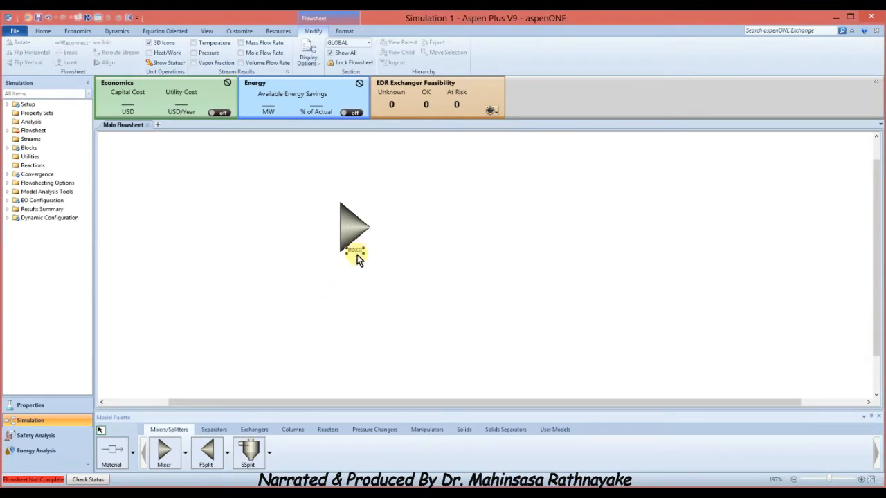
pyautogui.moveTo(357, 254); pyautogui.dragTo(352, 269)
pyautogui.click(352, 289)
# Connect two material feed streams to the mixer's inlet side, one above the other
pyautogui.click(114, 458)
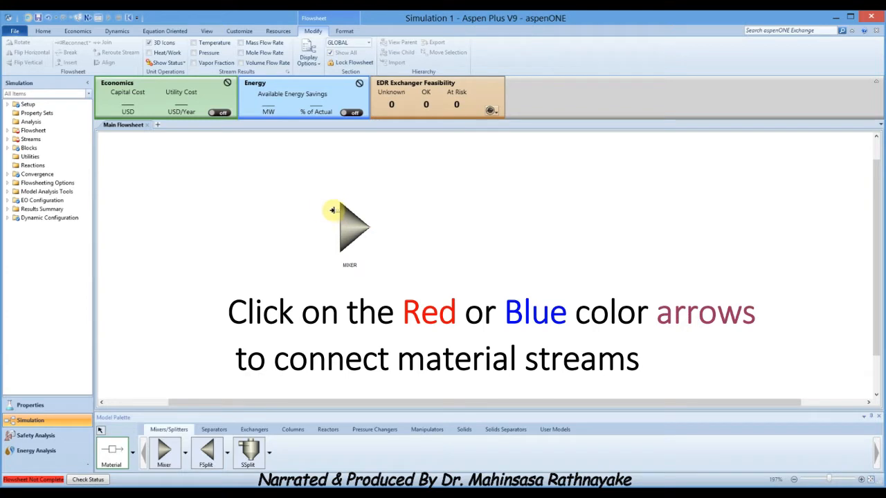
pyautogui.click(332, 210)
pyautogui.click(254, 211)
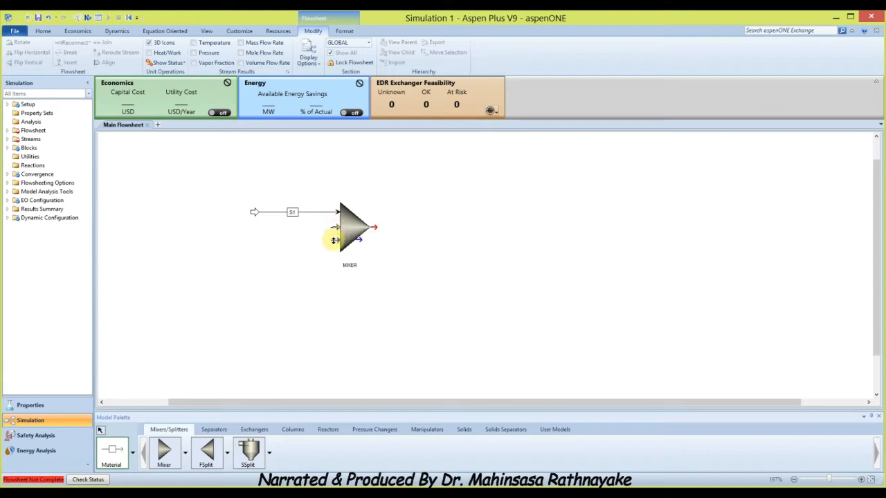
pyautogui.click(333, 241)
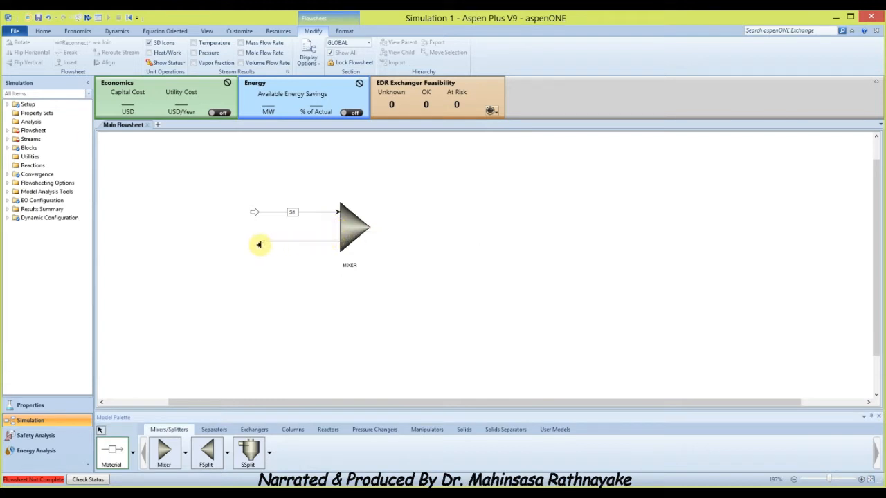
pyautogui.click(255, 239)
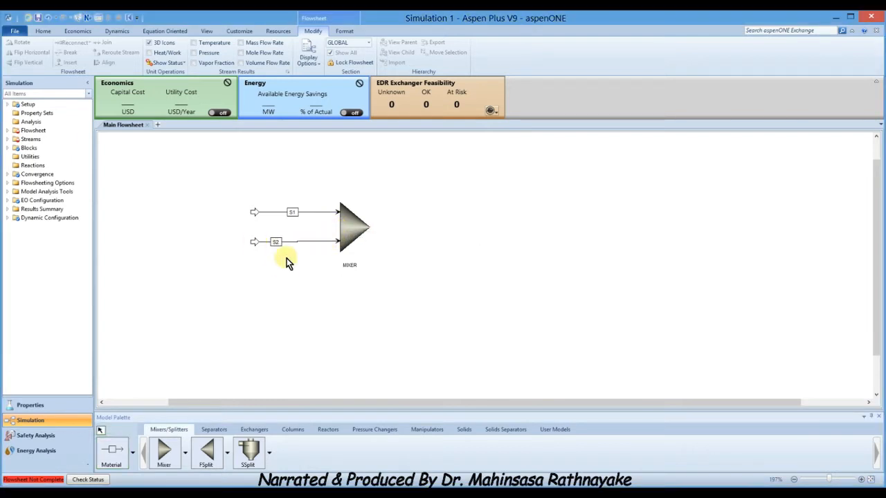
# Rename the upper feed stream as H2SO4 and the lower feed stream as WATER
pyautogui.rightClick(292, 214)
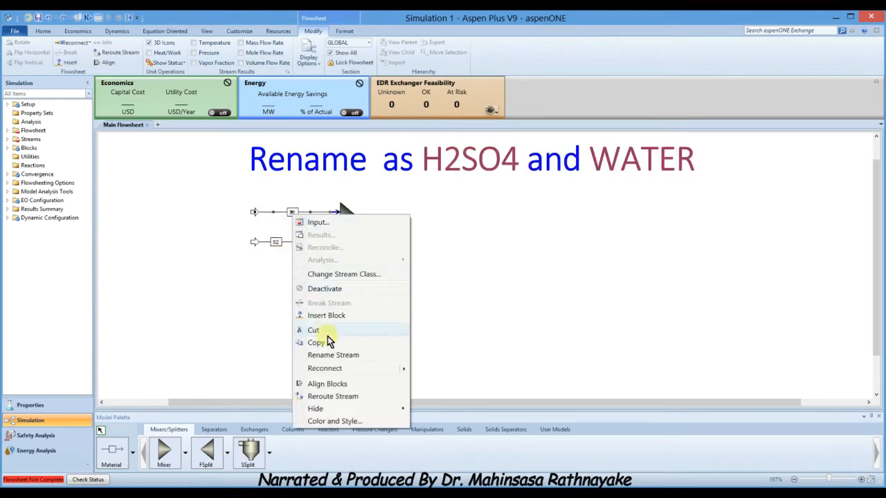
pyautogui.click(328, 354)
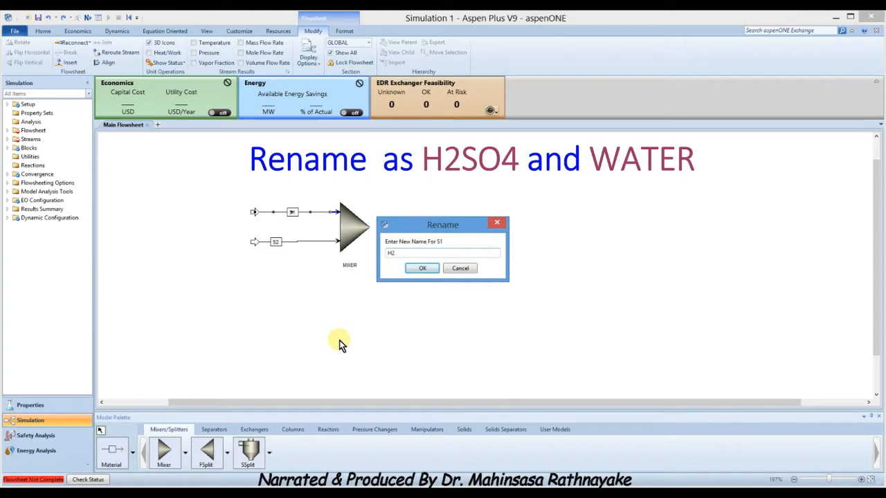
pyautogui.press('Return')
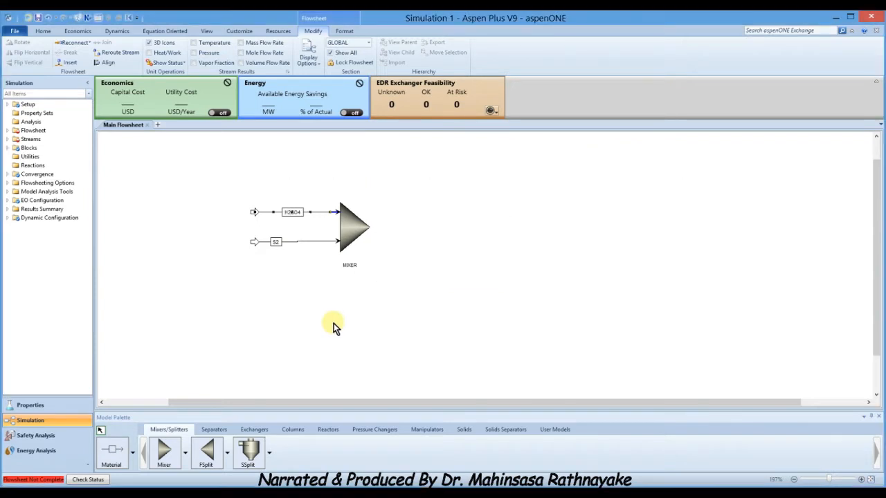
pyautogui.click(274, 244)
pyautogui.rightClick(294, 243)
pyautogui.click(328, 381)
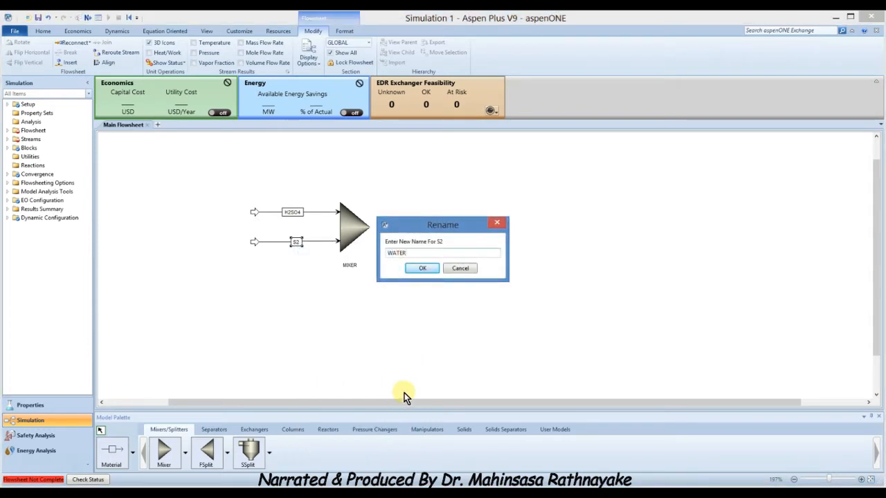
pyautogui.click(417, 269)
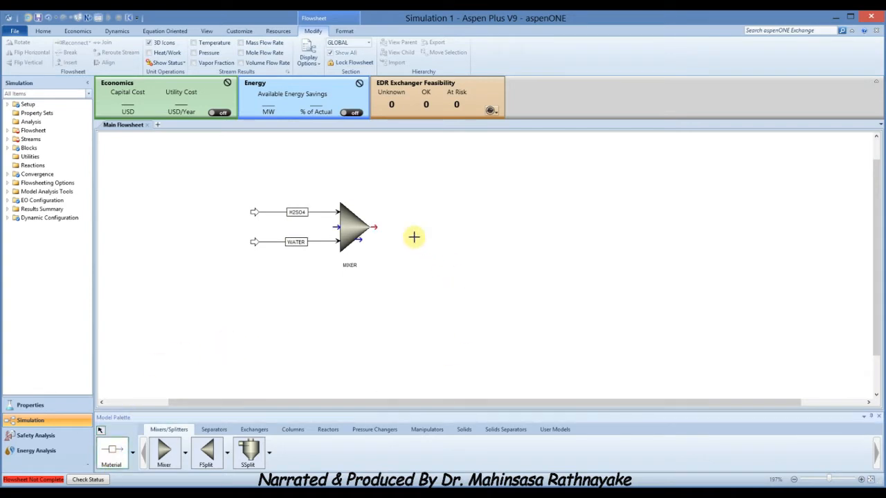
# Connect a material stream to the mixer's outlet and rename it as PRODUCT
pyautogui.click(373, 225)
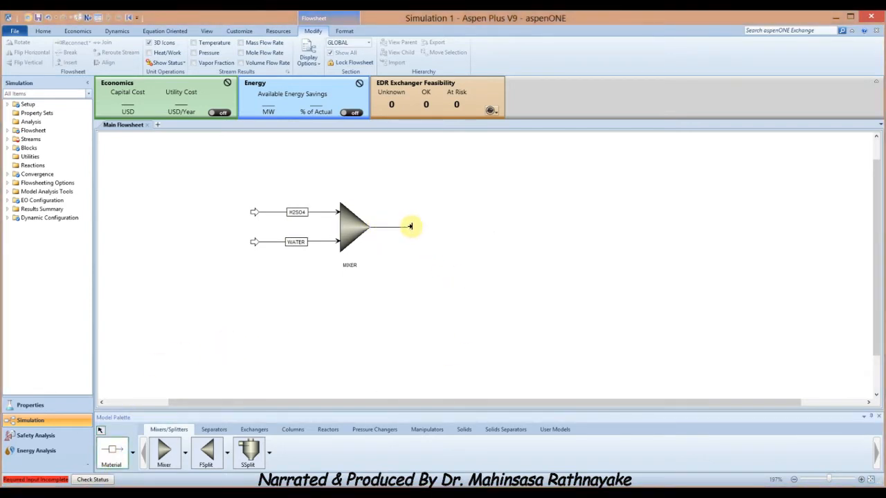
pyautogui.click(433, 226)
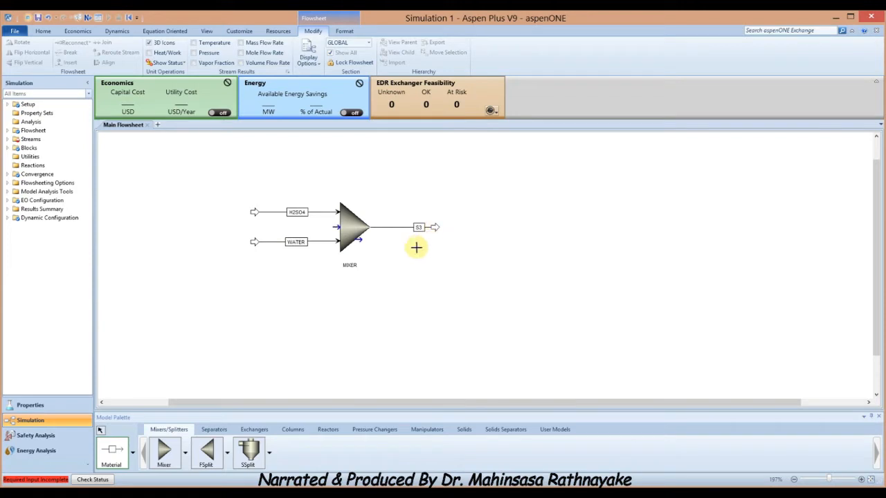
pyautogui.rightClick(415, 235)
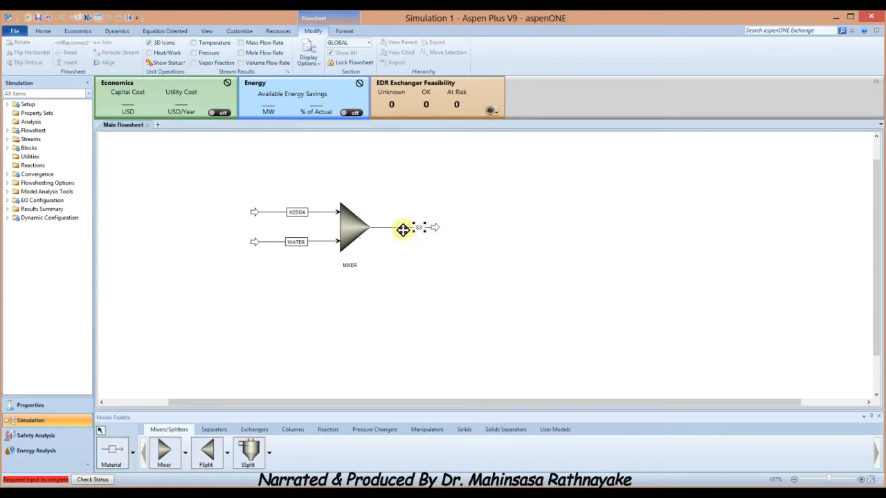
pyautogui.rightClick(402, 230)
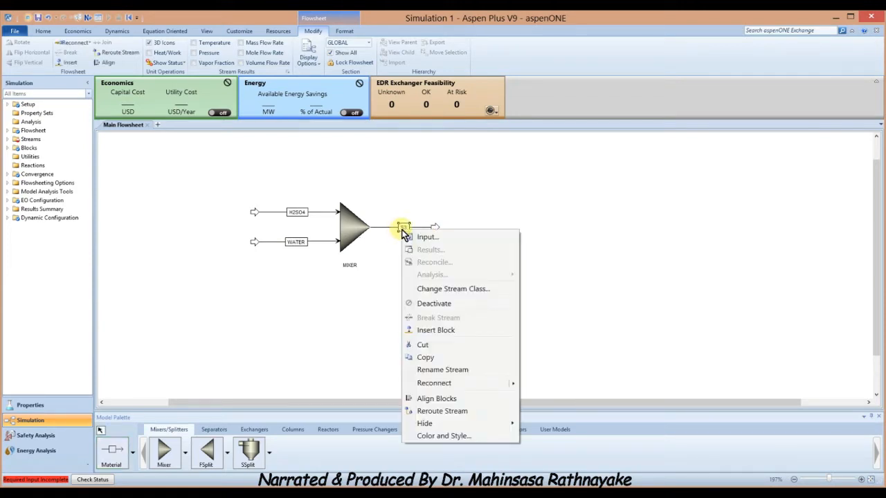
pyautogui.click(446, 369)
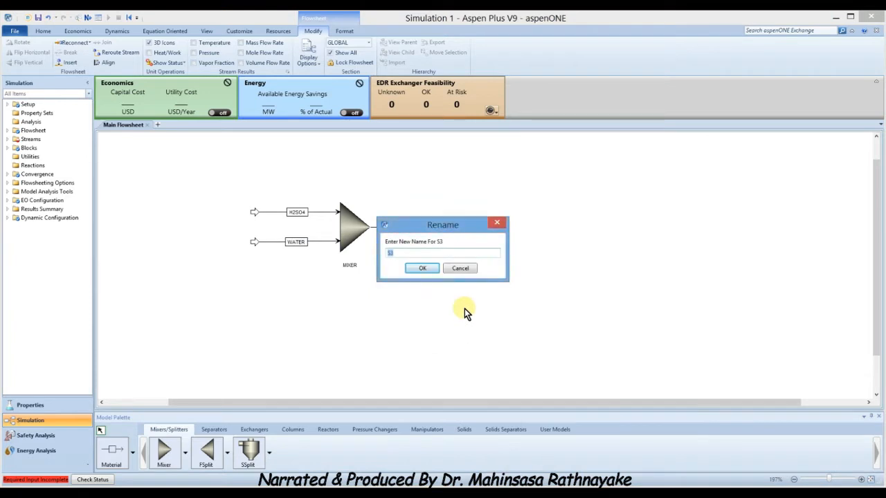
pyautogui.write('PRODUCT')
pyautogui.click(419, 270)
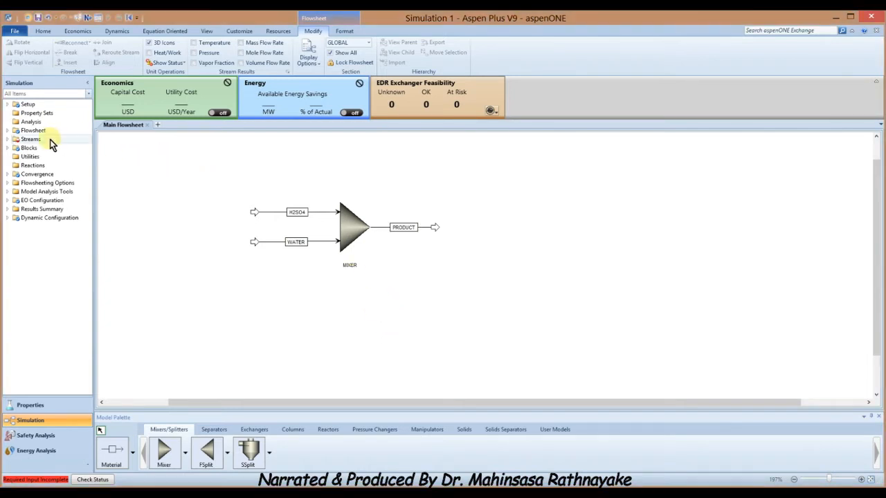
# Open the WATER stream's input specifications and set its temperature to 30 C and pressure to 1 atm
pyautogui.click(7, 139)
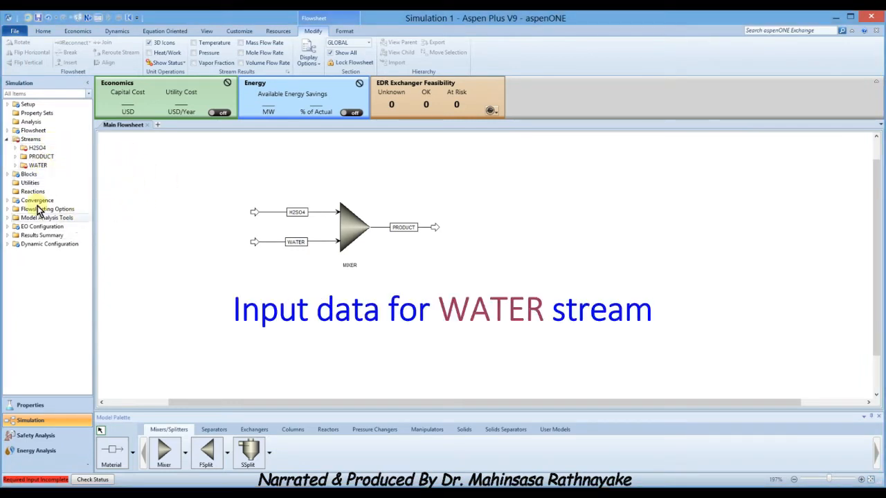
pyautogui.doubleClick(29, 166)
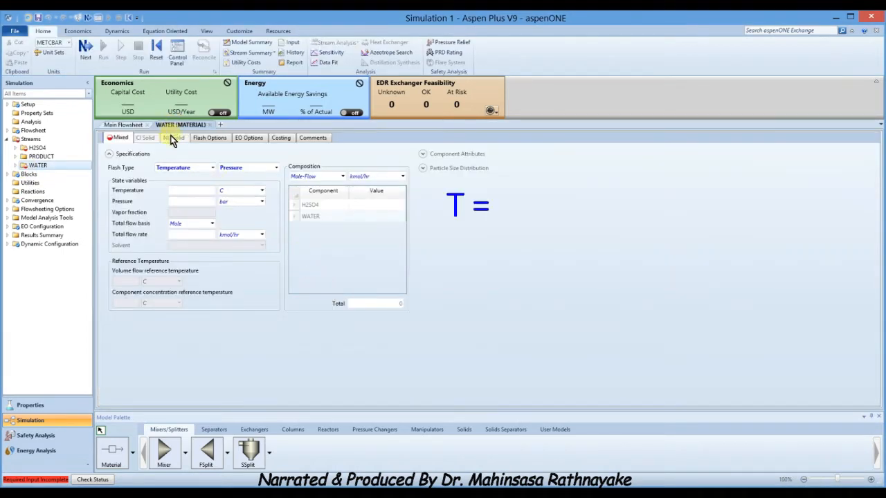
pyautogui.click(191, 192)
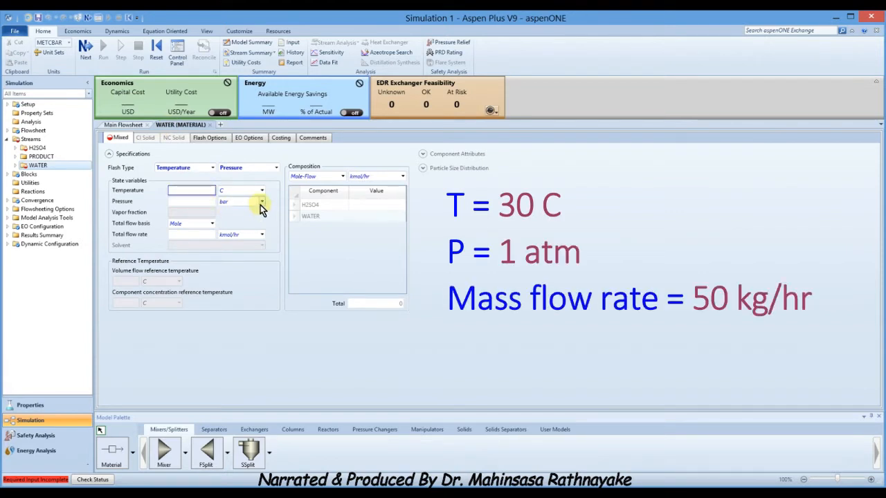
pyautogui.write('30')
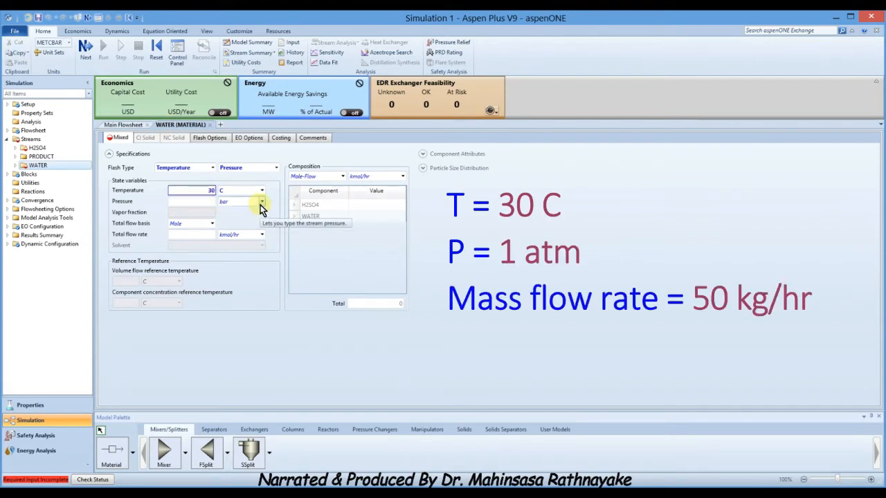
pyautogui.click(202, 201)
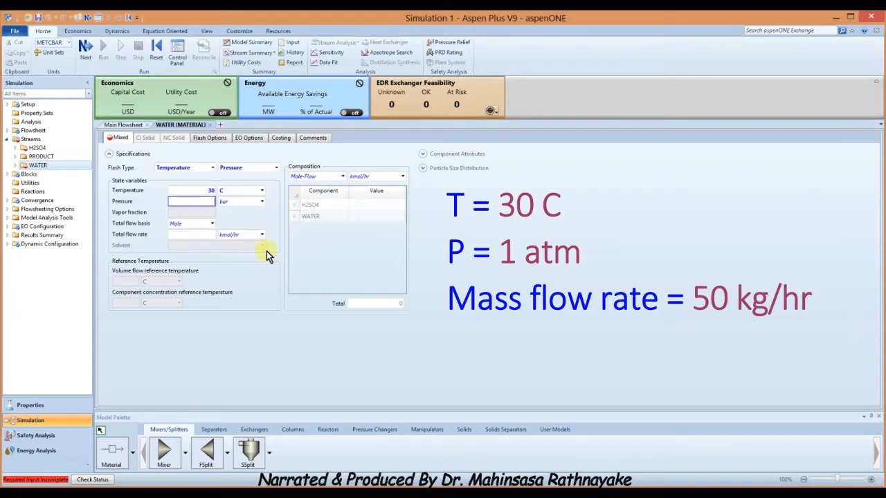
pyautogui.write('1')
pyautogui.click(262, 200)
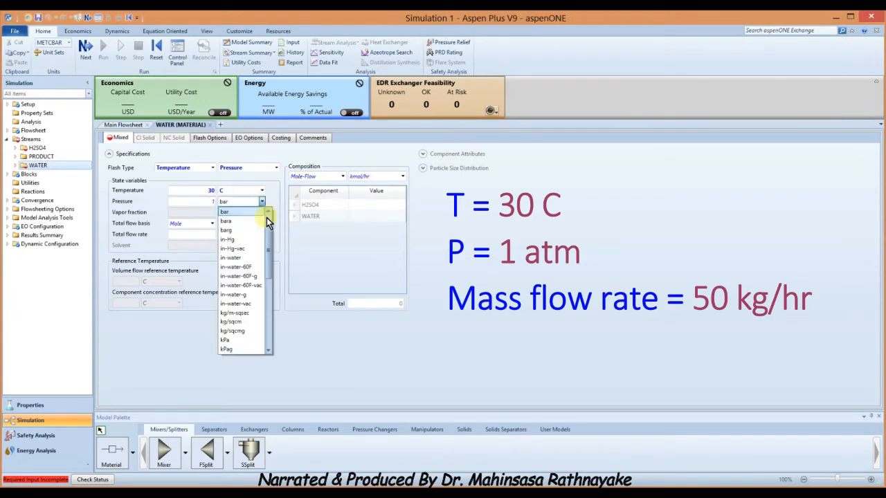
pyautogui.scroll(1, 267, 227)
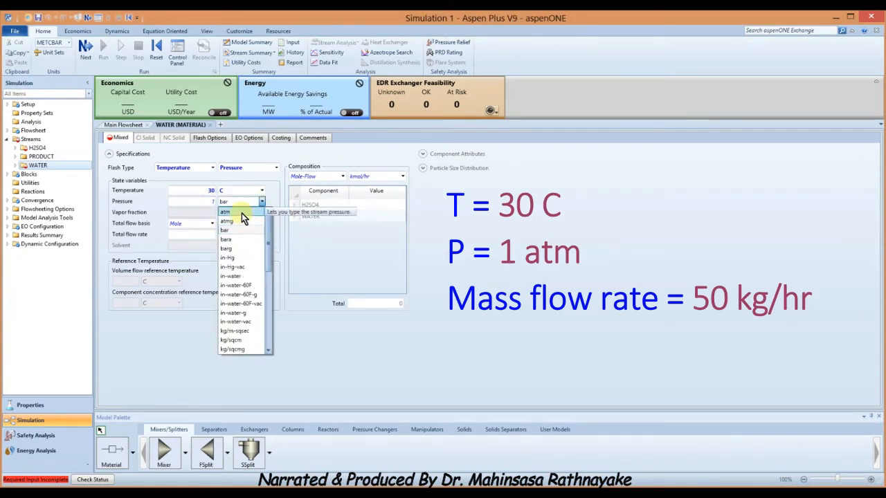
pyautogui.click(241, 213)
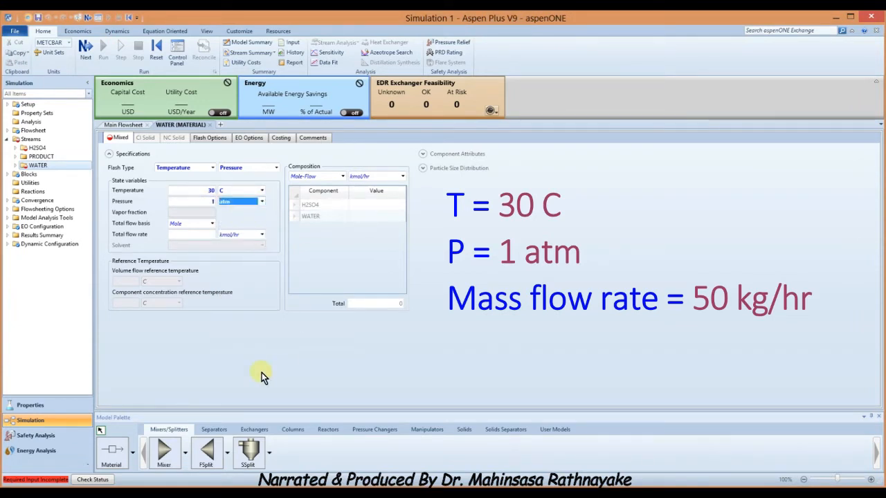
# Set the WATER stream's total flow basis to Mass and its total flow rate to 50 kg/hr
pyautogui.click(212, 224)
pyautogui.click(176, 234)
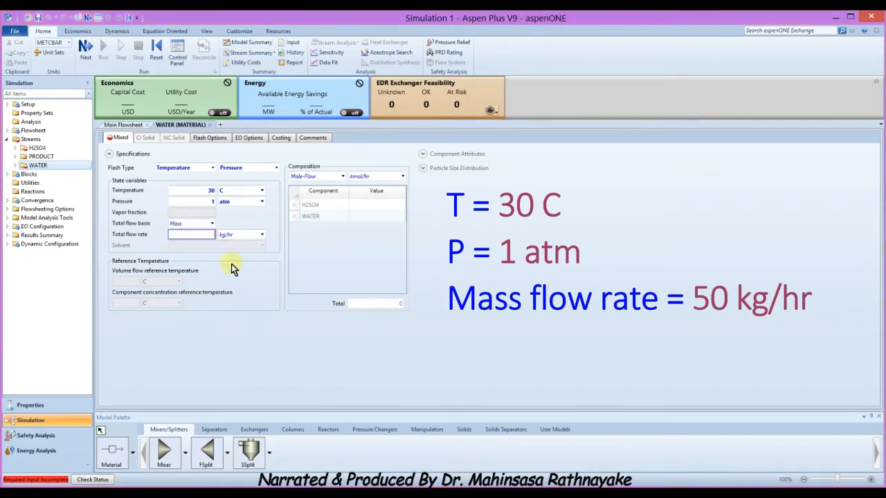
pyautogui.write('50')
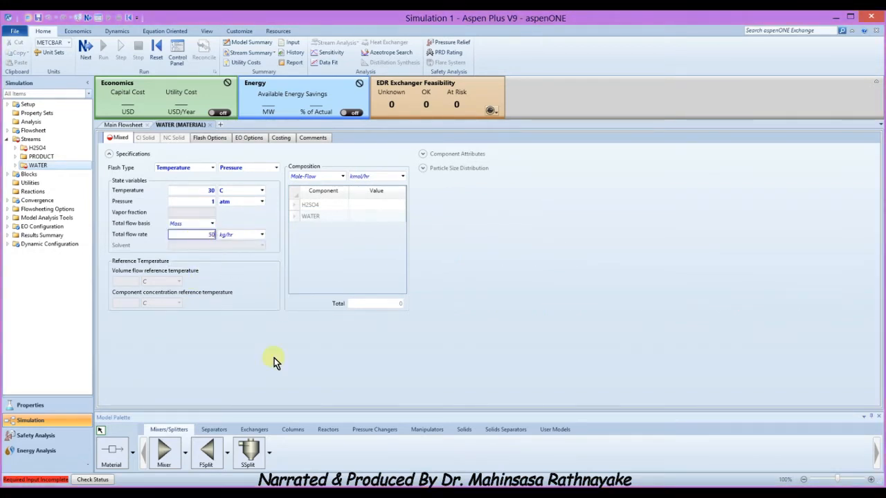
pyautogui.press('Return')
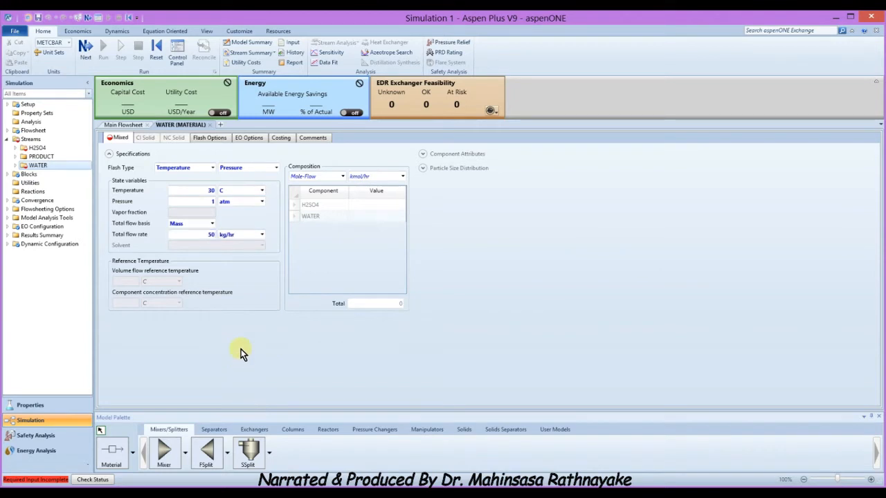
# Specify the WATER stream's composition as Mass-Frac with a value of 1 for the WATER component
pyautogui.click(342, 177)
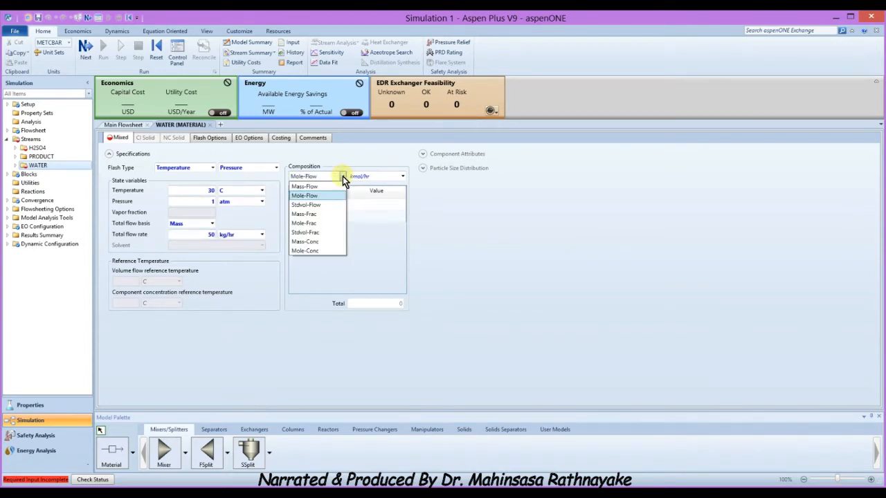
pyautogui.click(313, 213)
pyautogui.click(379, 216)
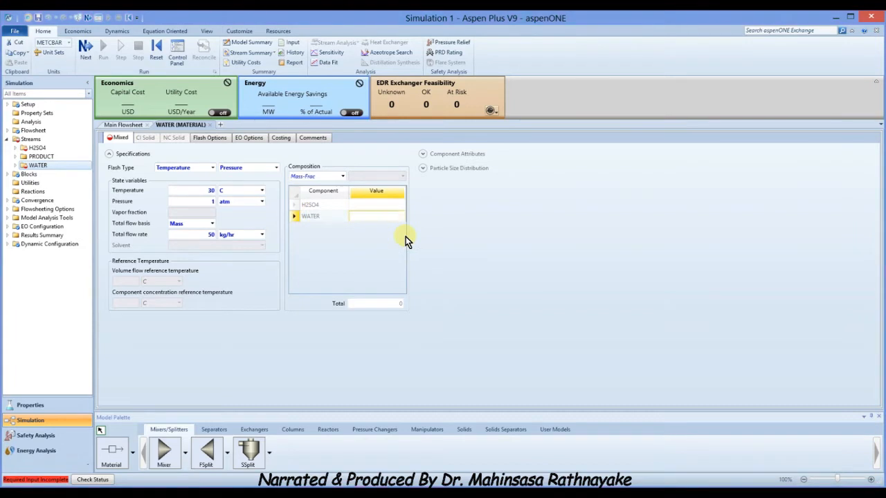
pyautogui.write('1')
pyautogui.press('Return')
pyautogui.click(302, 374)
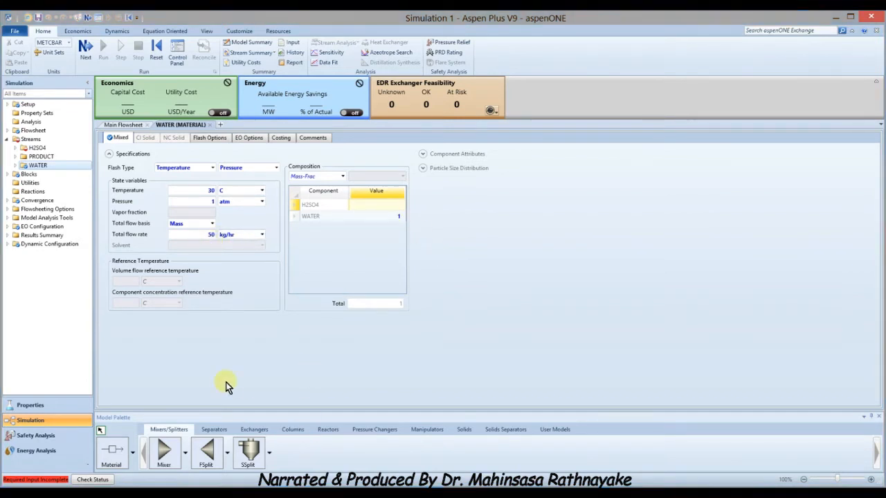
# Open the H2SO4 stream's input specifications and set its temperature to 30 C and pressure to 1 atm
pyautogui.doubleClick(42, 149)
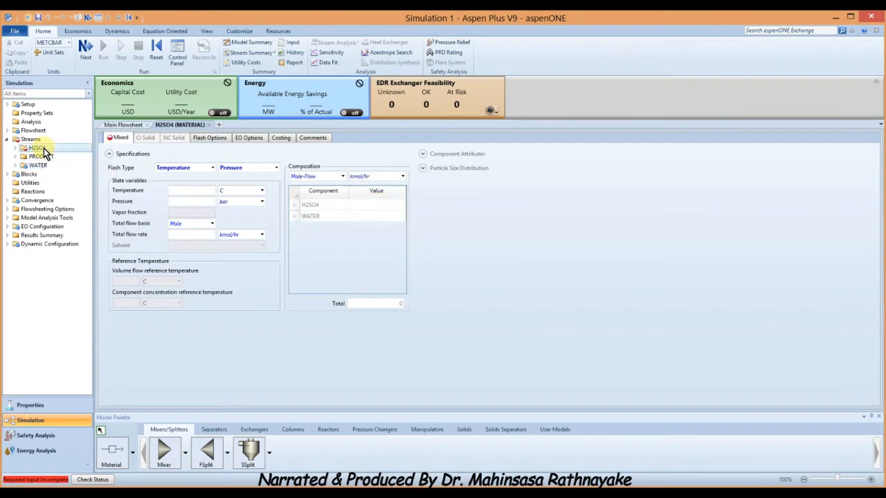
pyautogui.click(199, 193)
pyautogui.write('30')
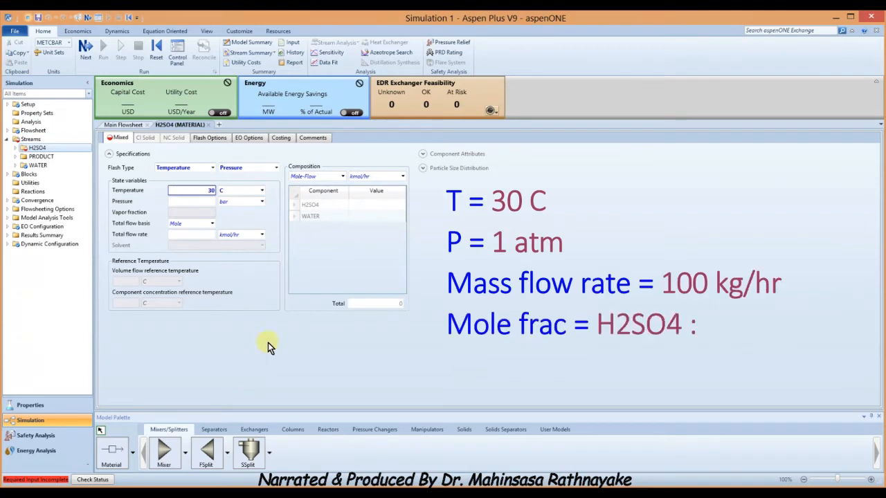
pyautogui.click(201, 202)
pyautogui.write('1')
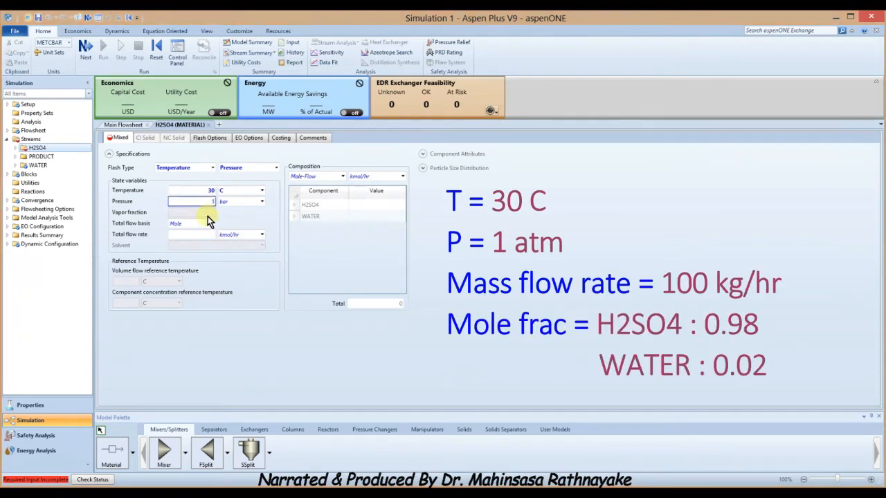
pyautogui.click(262, 202)
pyautogui.scroll(1, 270, 221)
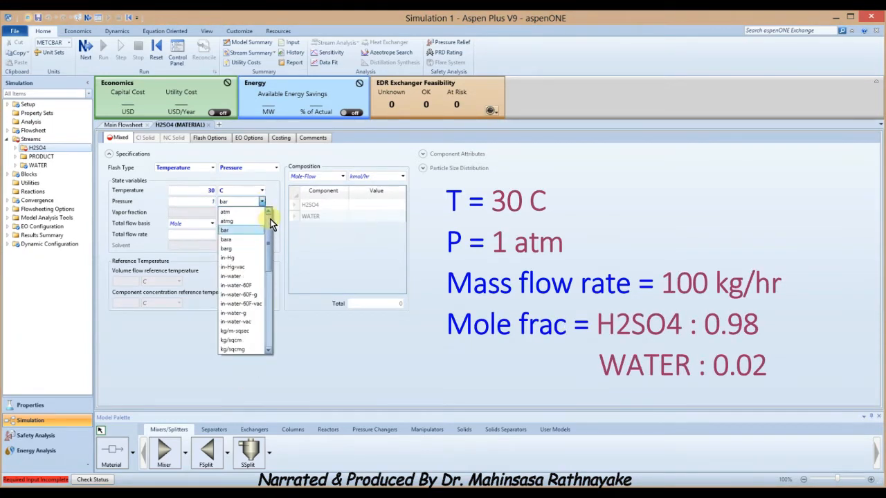
pyautogui.click(246, 211)
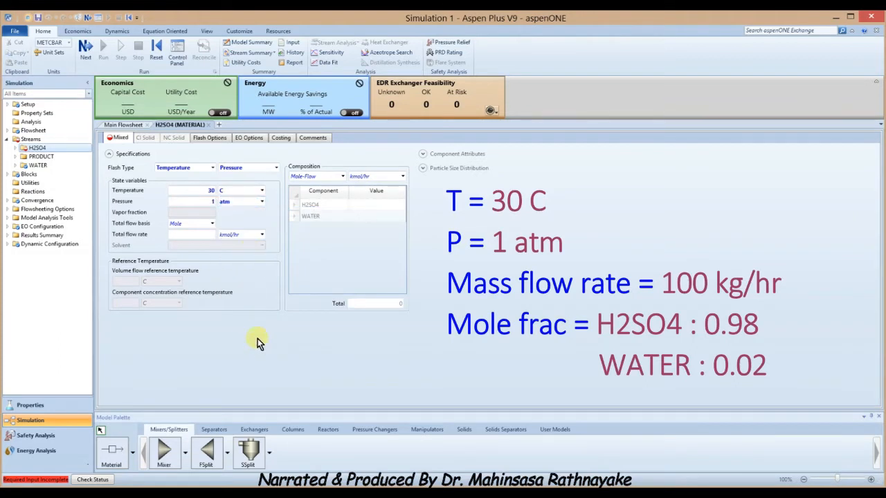
# Set the H2SO4 stream's total flow basis to Mass and its total flow rate to 100 kg/hr
pyautogui.click(211, 225)
pyautogui.click(213, 236)
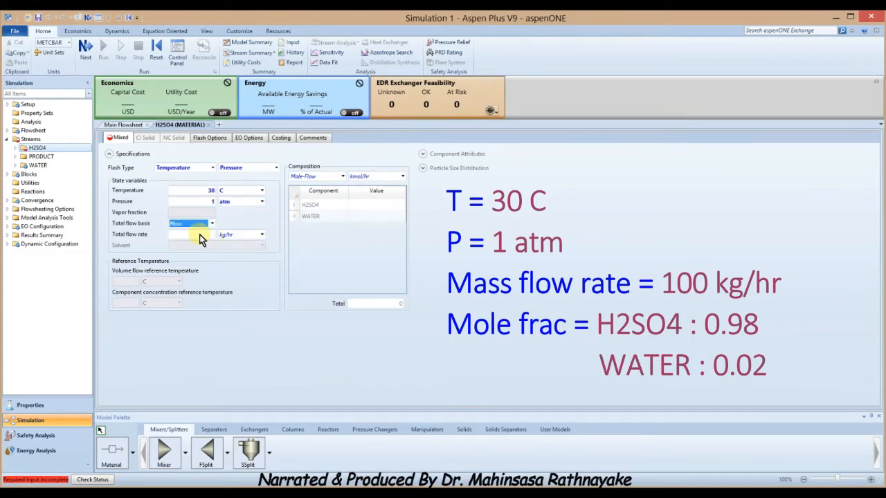
pyautogui.write('100')
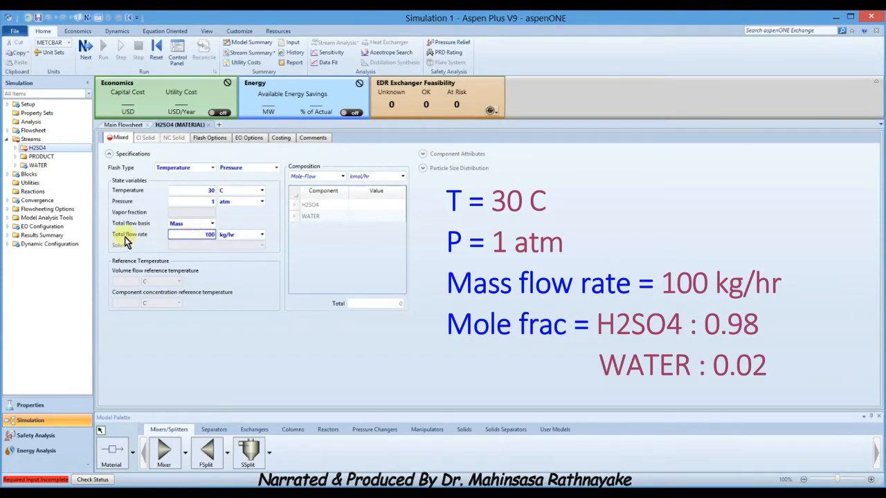
# Specify the H2SO4 stream's composition as Mole-Frac with 0.98 for H2SO4 and 0.02 for WATER
pyautogui.click(342, 177)
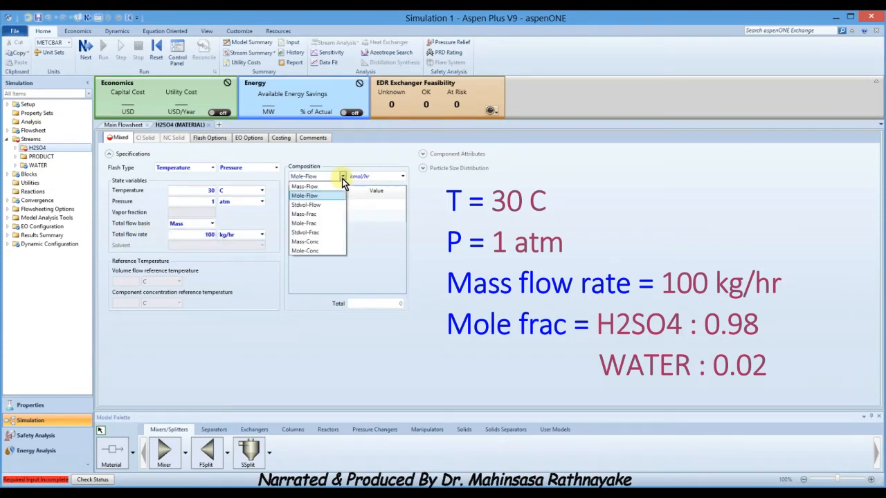
pyautogui.click(319, 223)
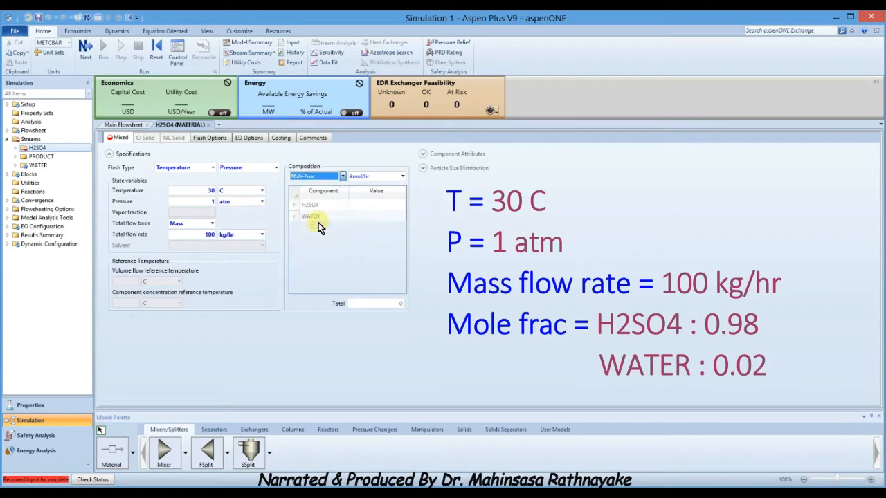
pyautogui.click(362, 205)
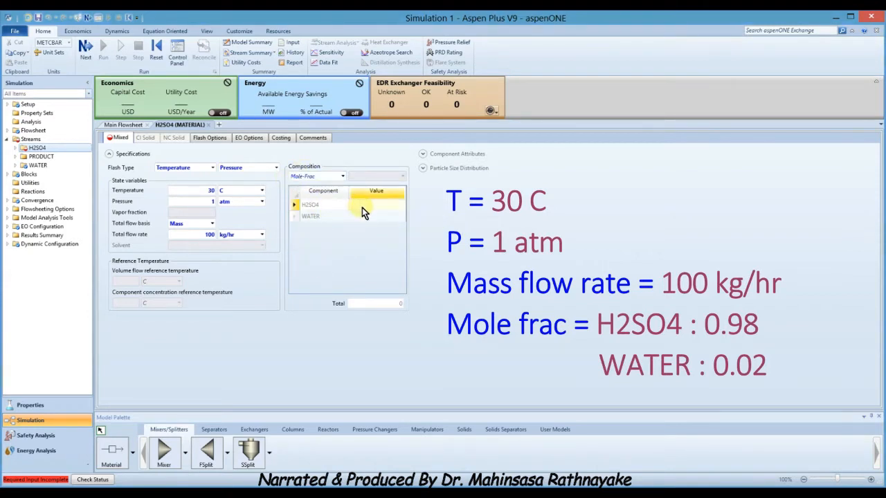
pyautogui.write('0.98')
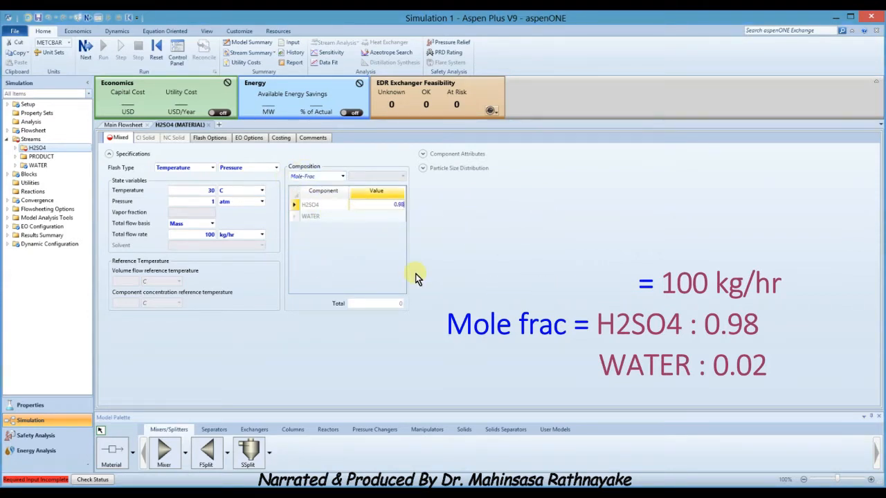
pyautogui.click(379, 216)
pyautogui.write('0.02')
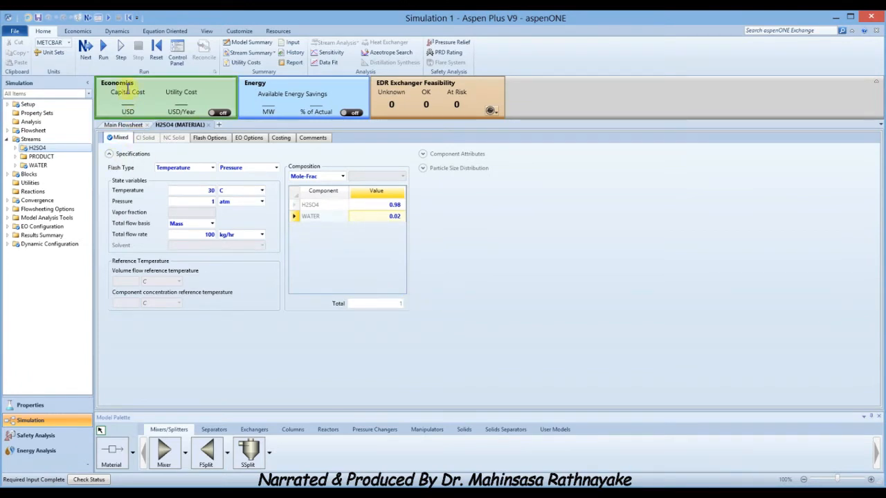
# Check the MIXER block's pressure specification under its flash options and run the simulation
pyautogui.click(8, 174)
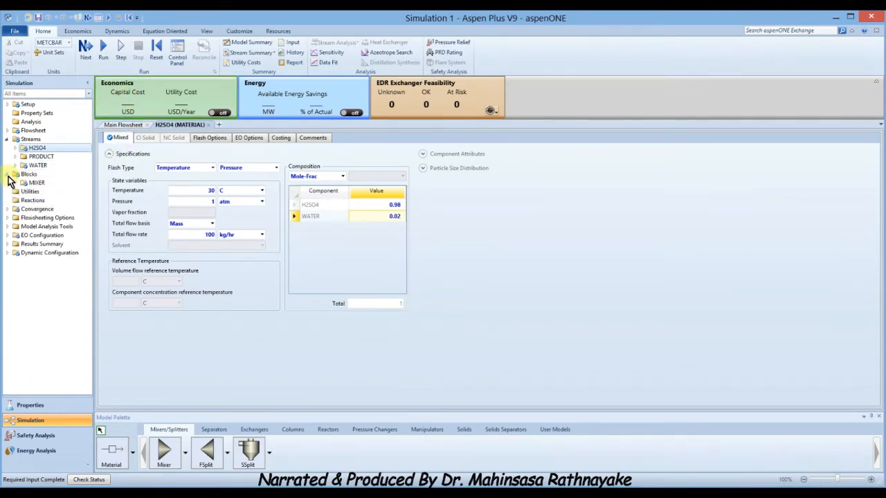
pyautogui.click(51, 180)
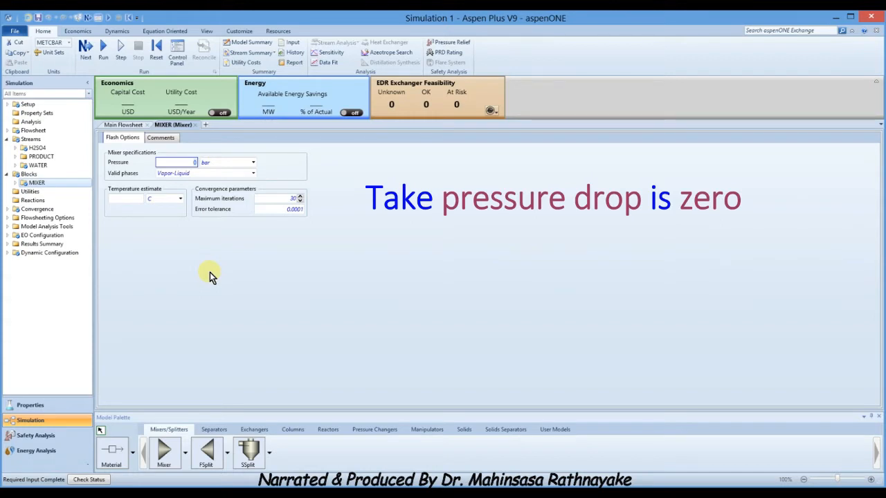
pyautogui.click(102, 50)
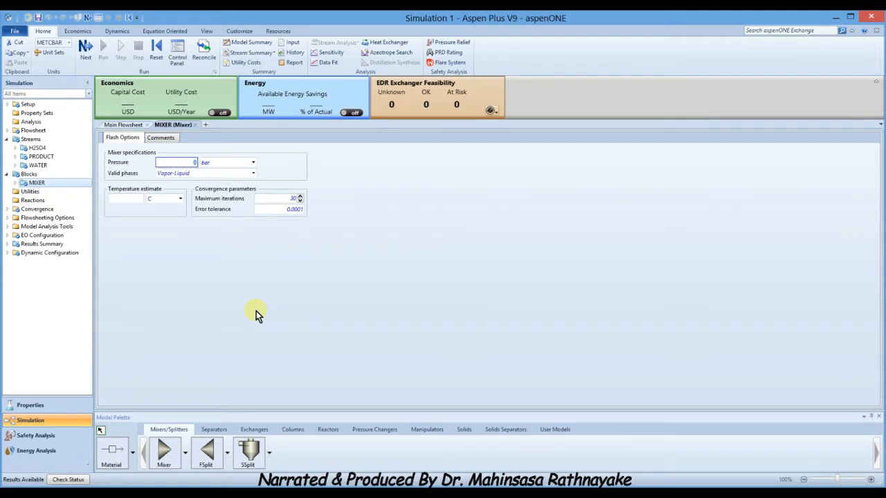
# Create a new calculator block under the flowsheeting options, accepting the suggested ID
pyautogui.click(7, 218)
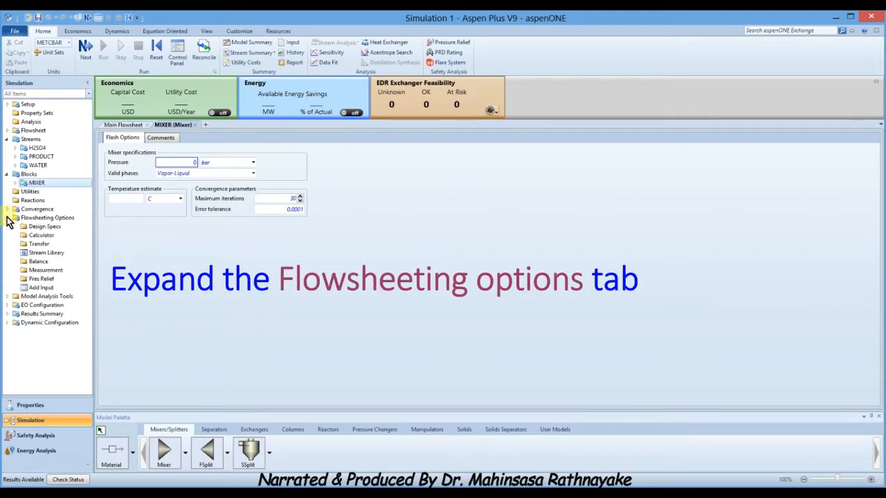
pyautogui.click(38, 235)
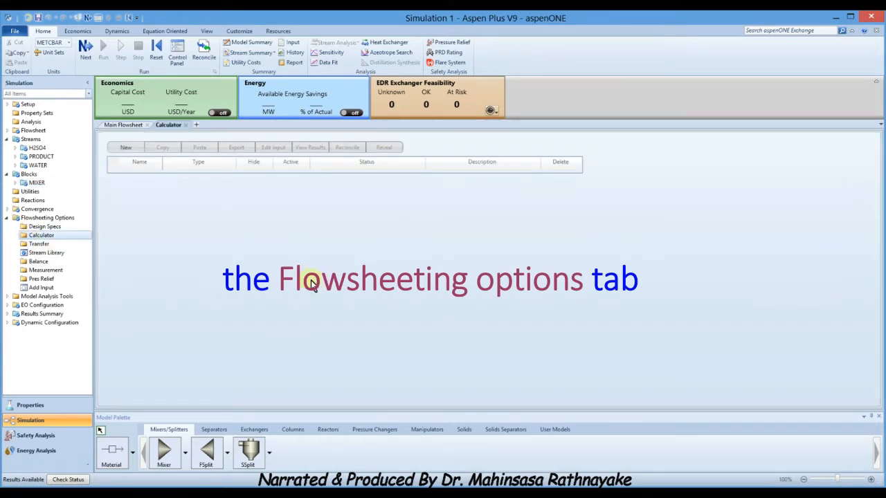
pyautogui.click(127, 148)
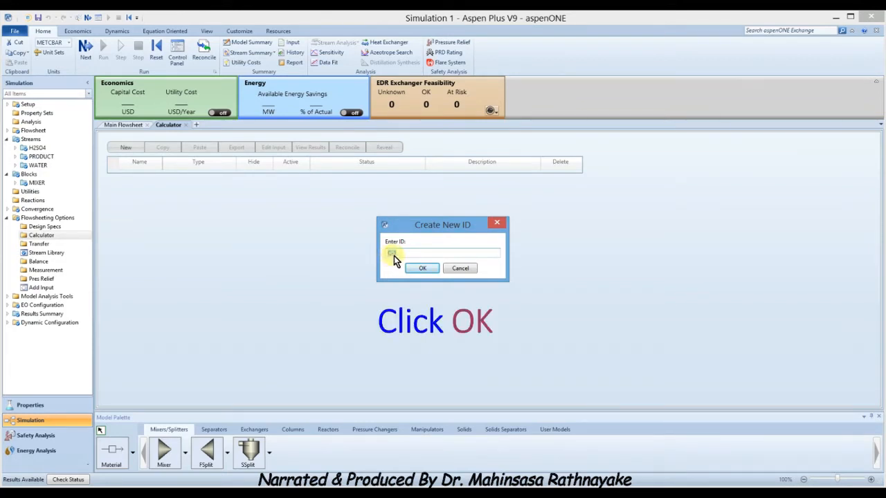
pyautogui.click(419, 269)
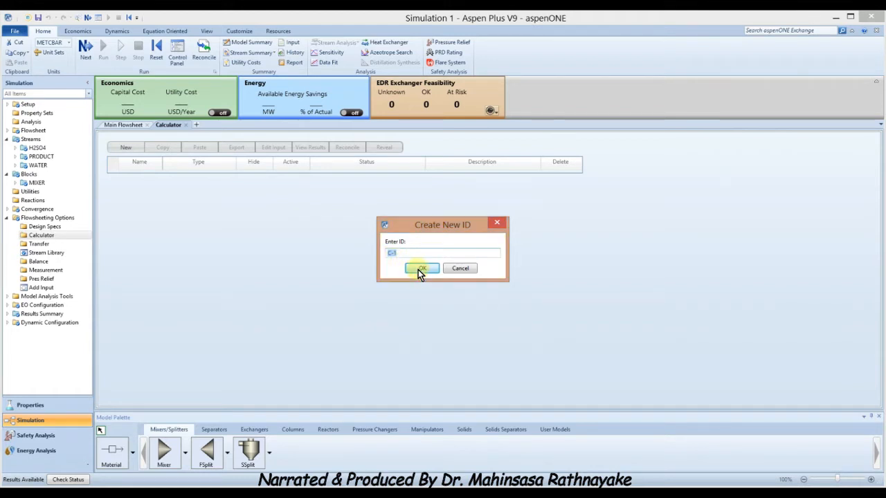
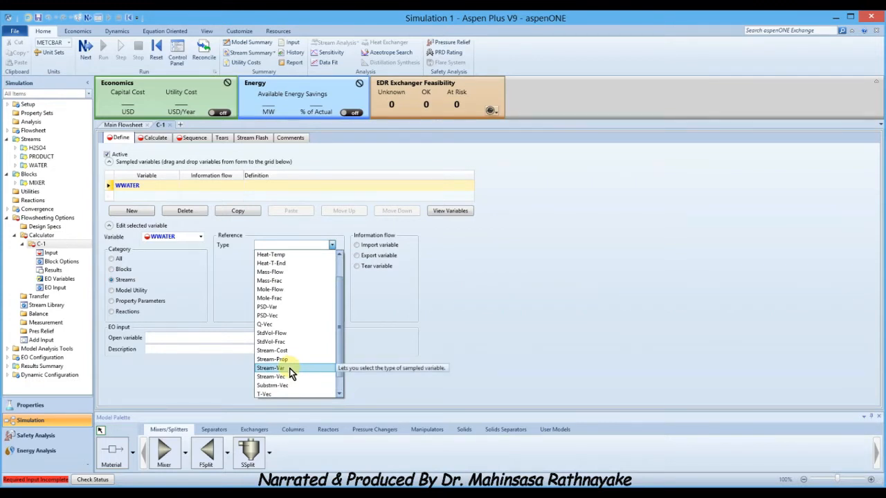
# Define WWATER as a Stream-Var referencing the WATER stream's MASS-FLOW and mark it as an export variable
pyautogui.click(290, 369)
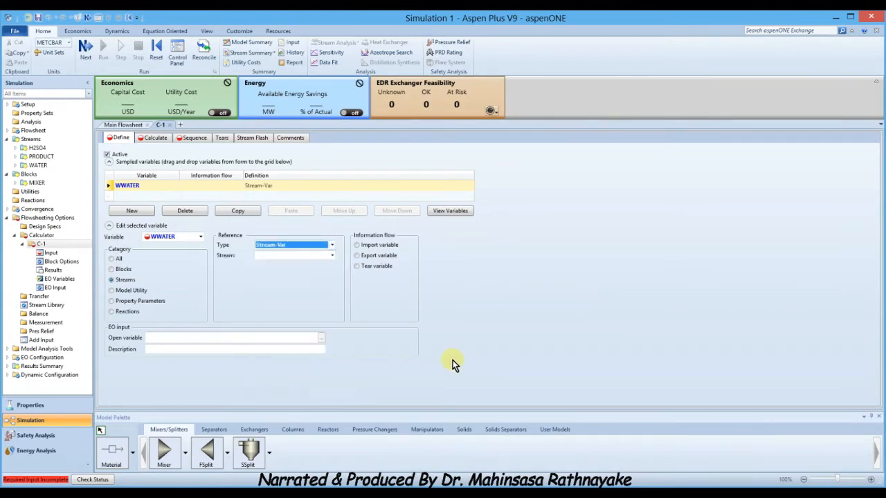
pyautogui.click(332, 256)
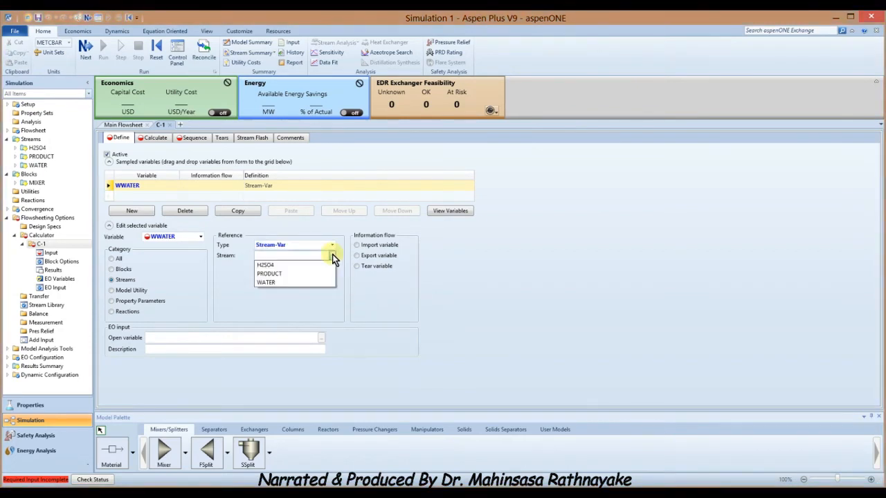
pyautogui.click(309, 283)
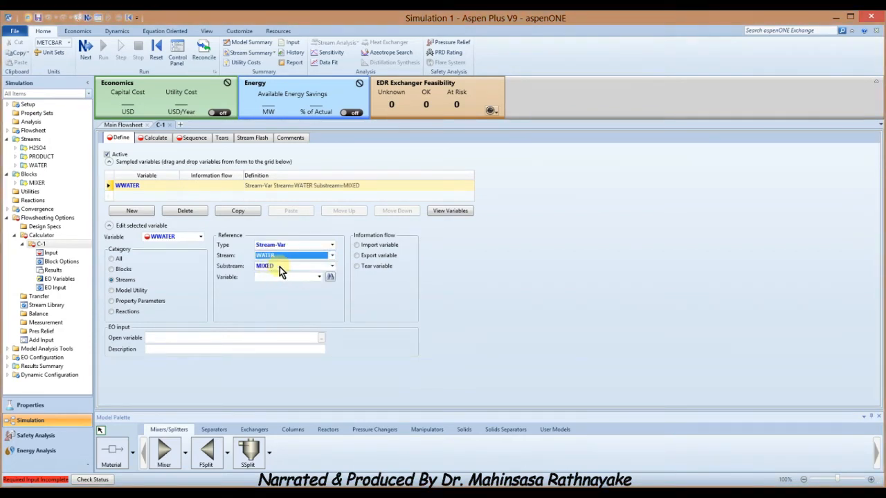
pyautogui.click(319, 277)
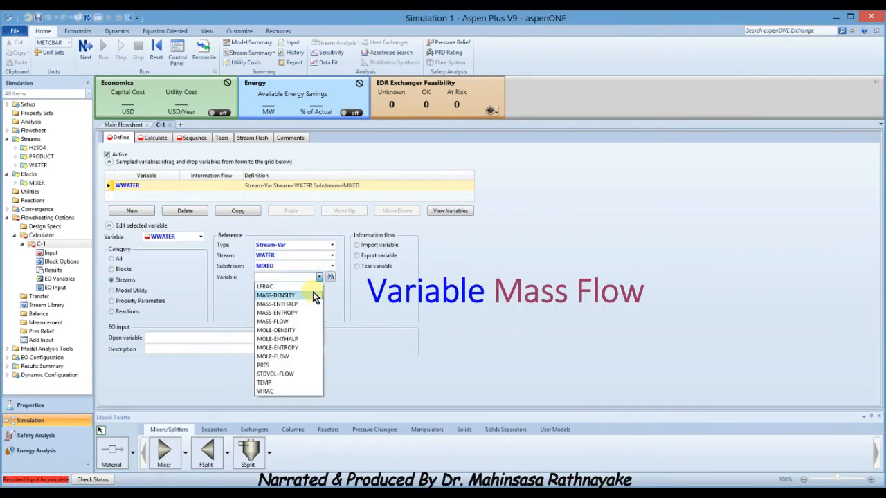
pyautogui.click(307, 326)
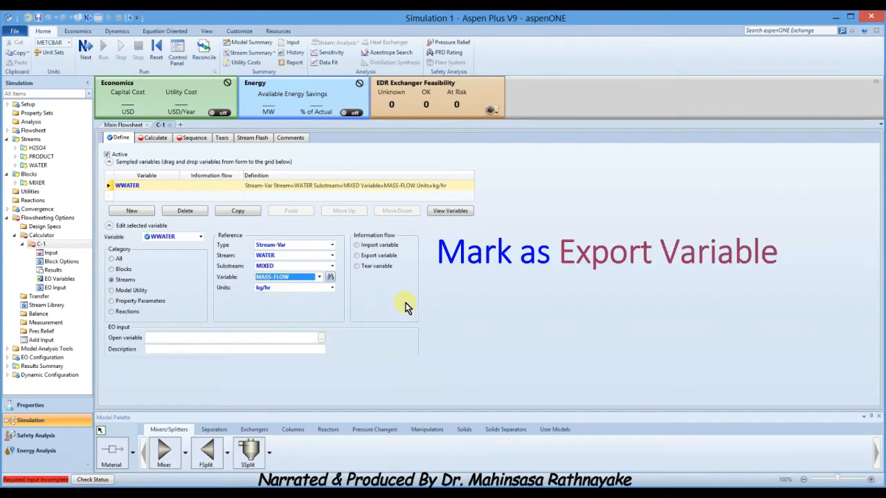
pyautogui.click(357, 256)
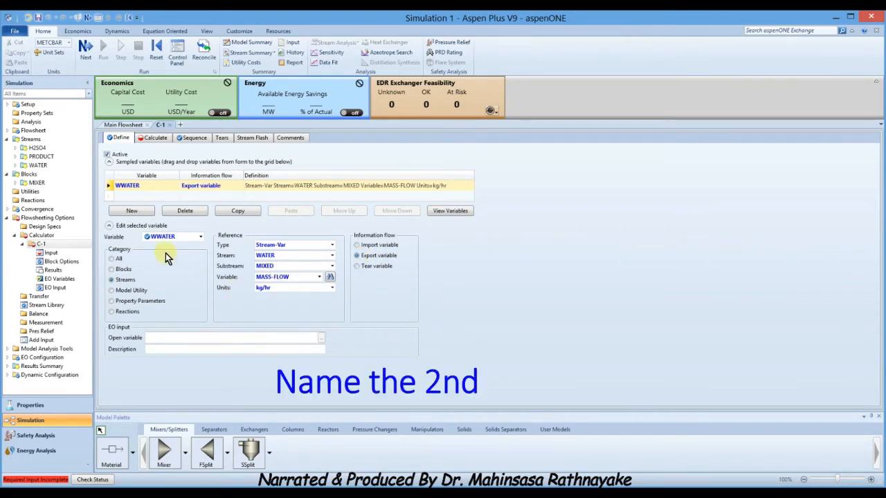
# Add a second calculator variable named MH2SO4
pyautogui.click(132, 211)
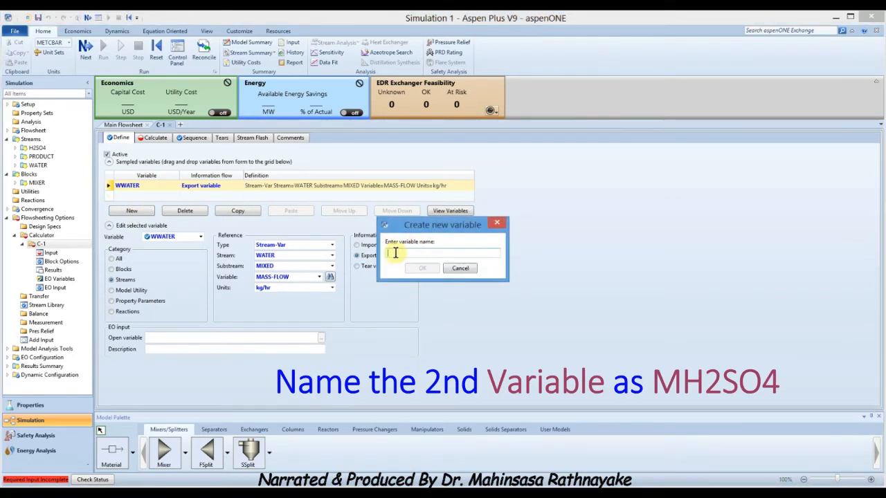
pyautogui.write('M')
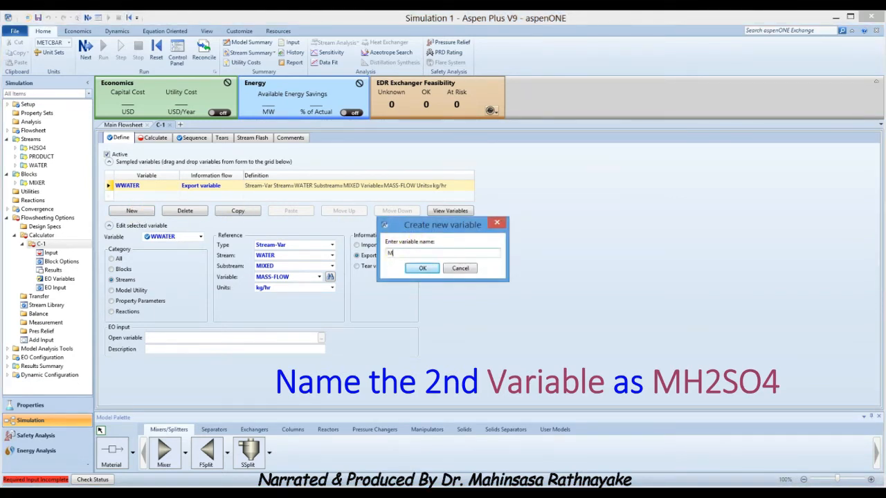
pyautogui.write('H2SO4')
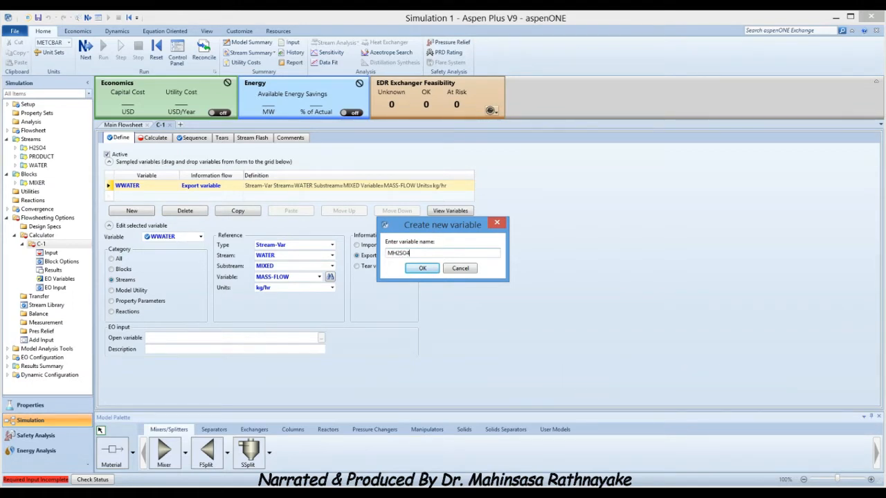
pyautogui.click(419, 270)
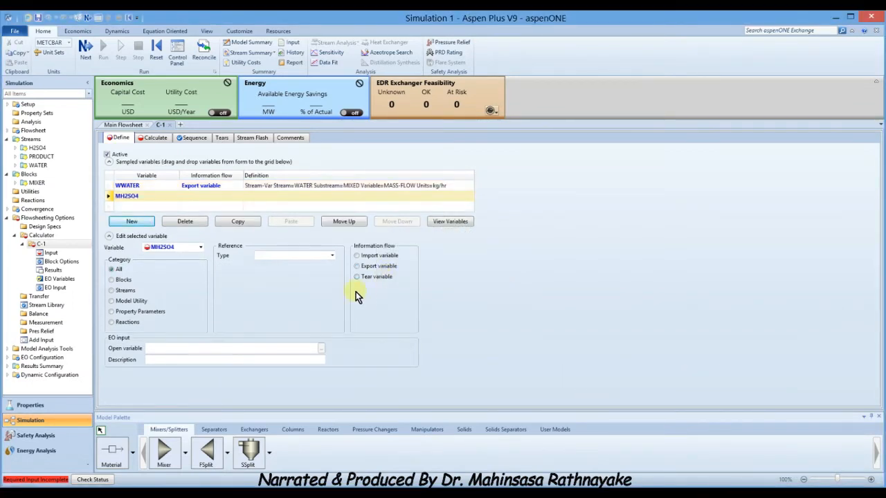
# Define MH2SO4 in the Streams category as the Mass-Flow of component H2SO4 in stream H2SO4, marked as an import variable
pyautogui.click(117, 292)
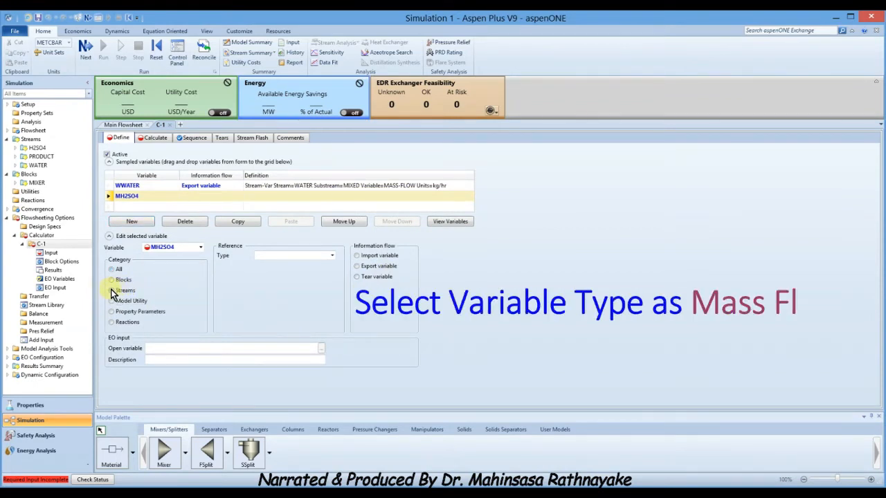
pyautogui.click(332, 255)
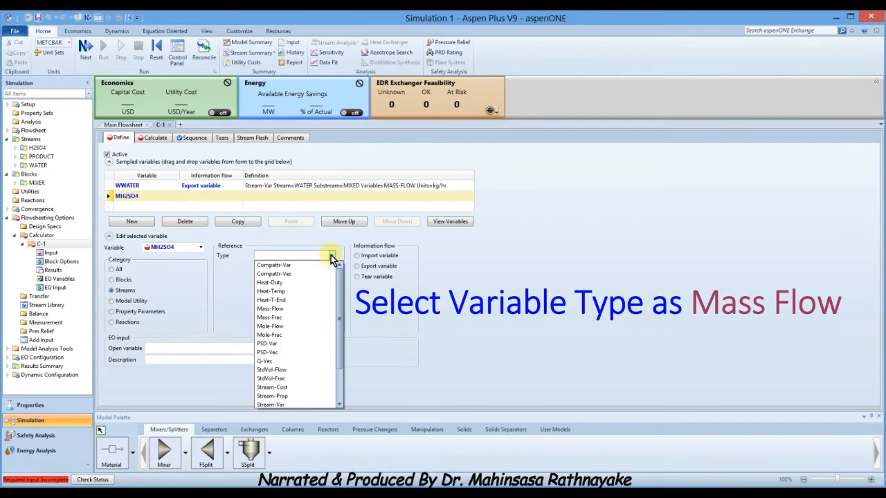
pyautogui.click(269, 310)
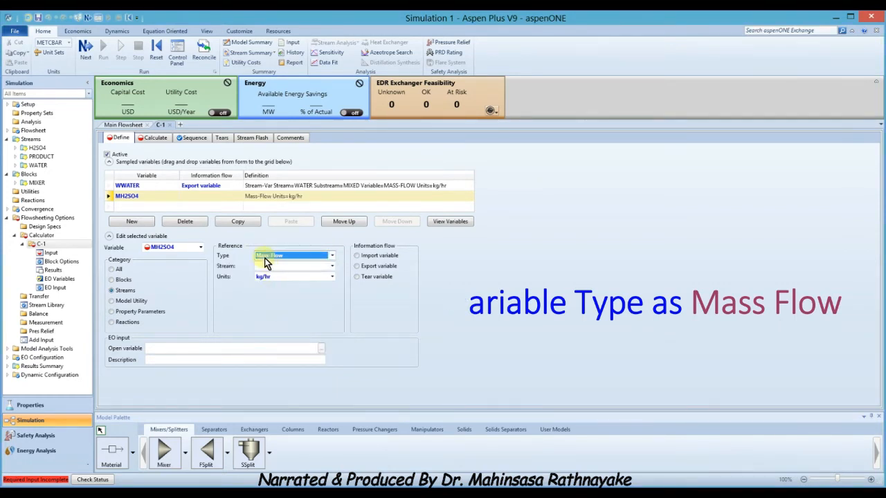
pyautogui.click(332, 268)
pyautogui.click(332, 268)
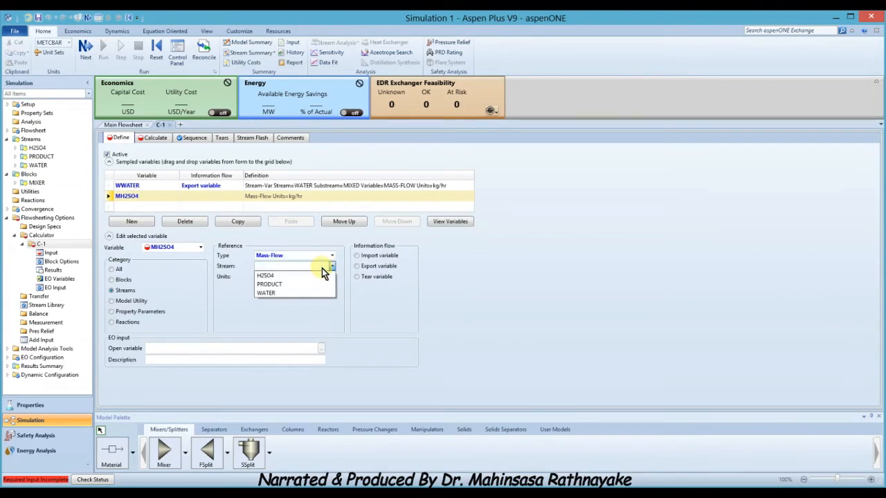
pyautogui.click(284, 276)
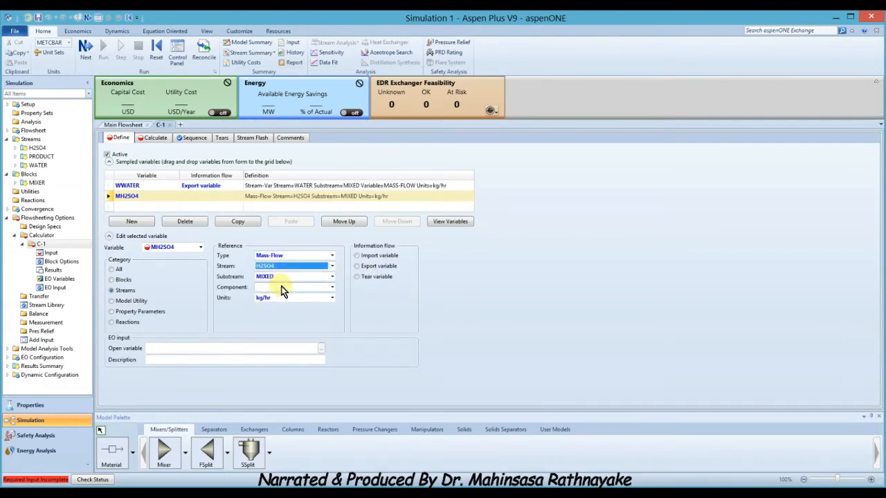
pyautogui.click(332, 287)
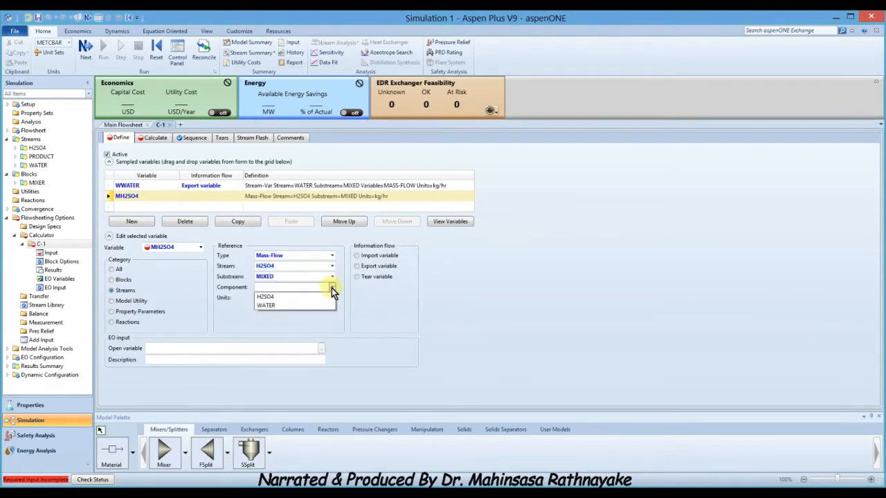
pyautogui.click(290, 297)
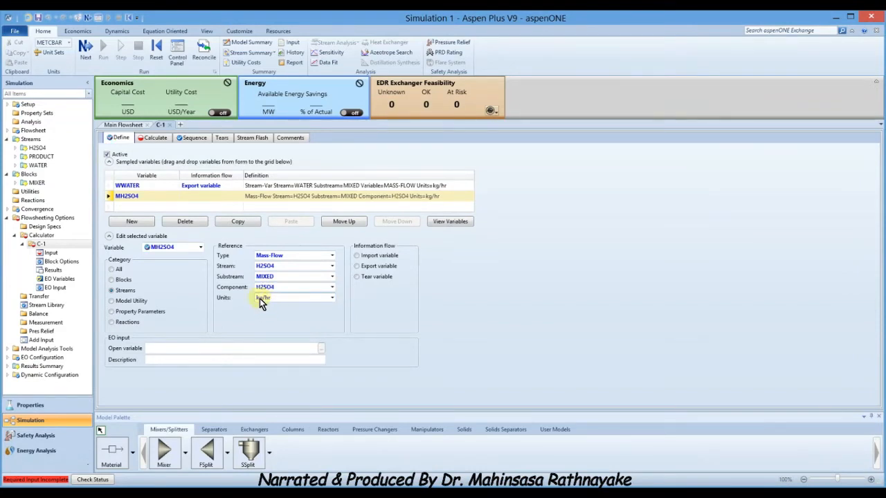
pyautogui.click(356, 256)
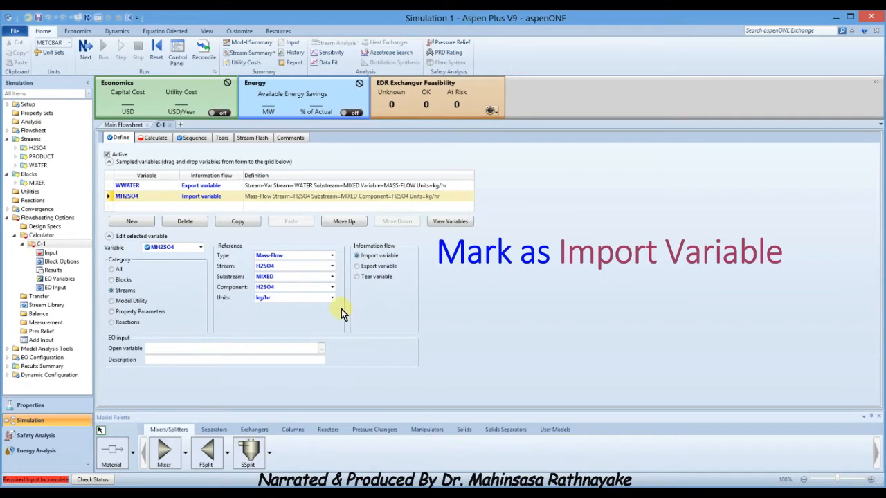
# Add a third calculator variable named WH2SO4
pyautogui.click(142, 223)
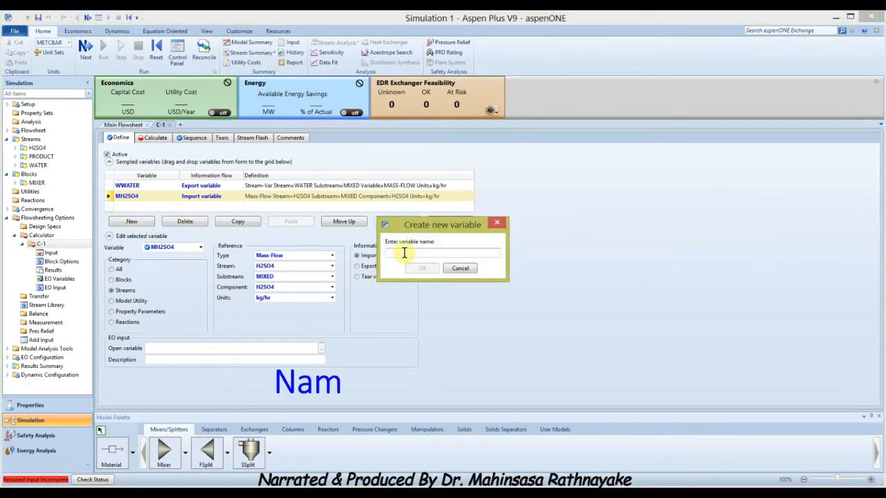
pyautogui.write('WH2S')
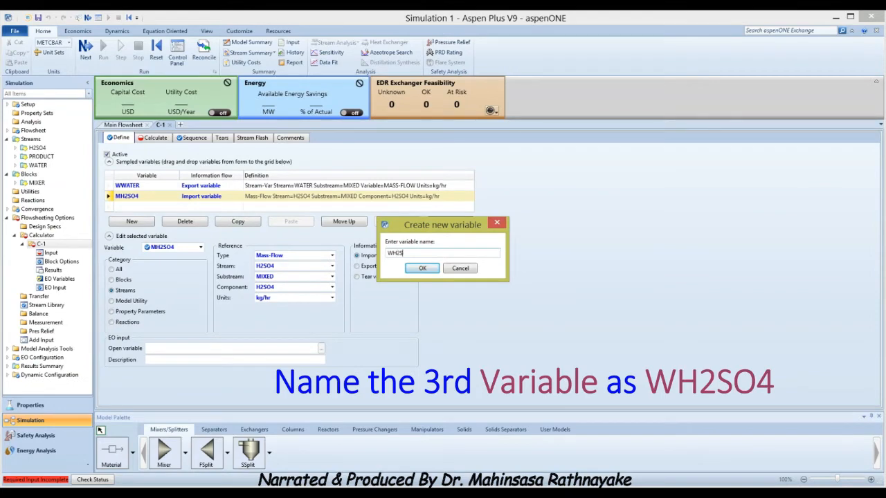
pyautogui.write('O4')
pyautogui.click(421, 268)
# Define WH2SO4 in the Streams category as a Stream-Var for stream H2SO4's MASS-FLOW, marked as an import variable
pyautogui.click(112, 301)
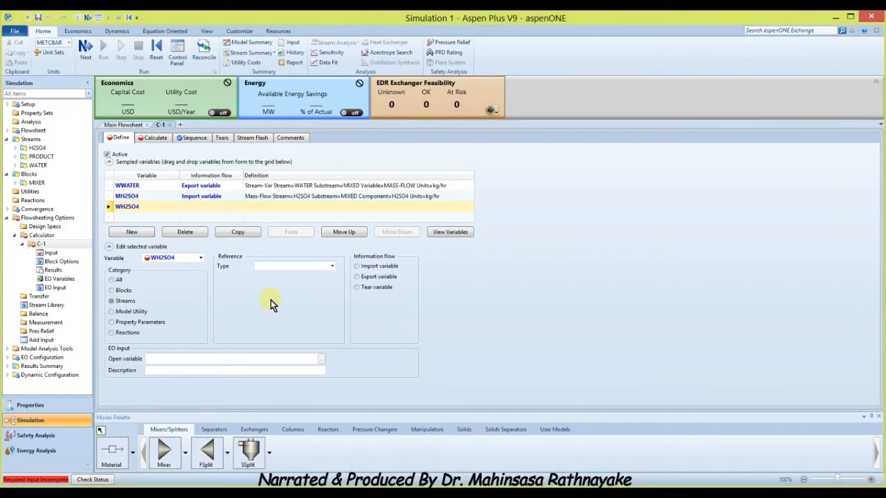
pyautogui.click(332, 265)
pyautogui.moveTo(341, 289); pyautogui.dragTo(337, 326)
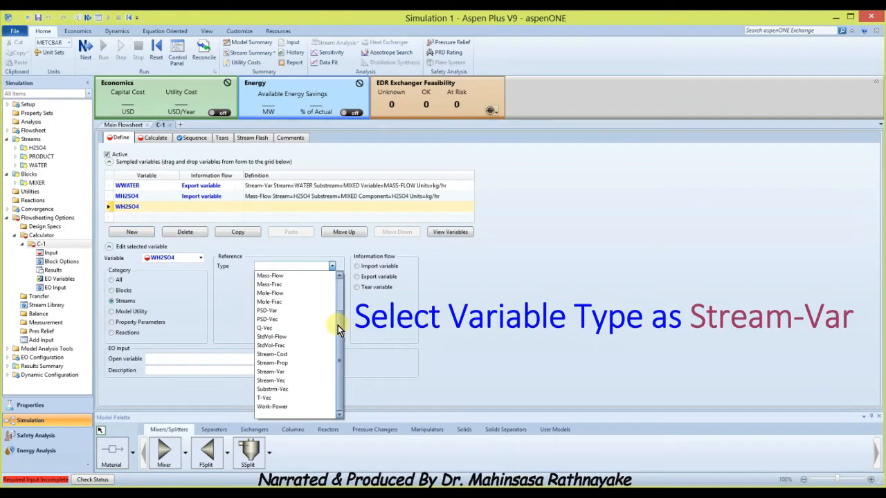
pyautogui.click(284, 371)
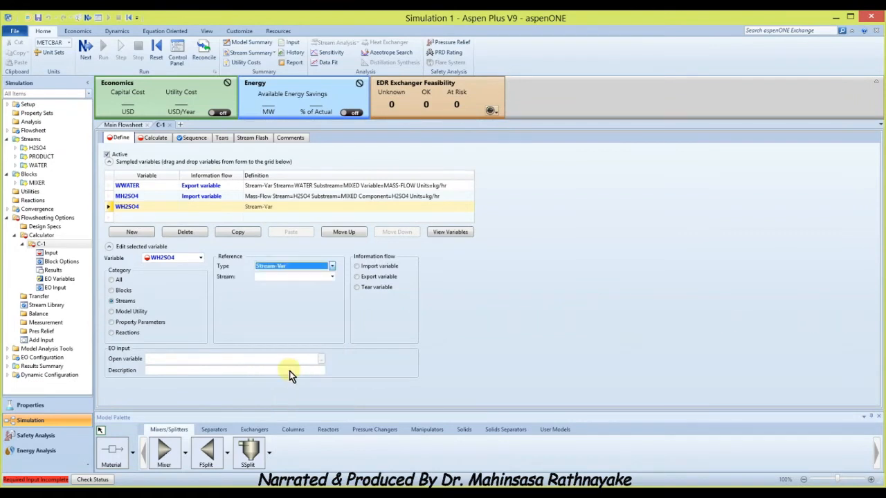
pyautogui.click(332, 278)
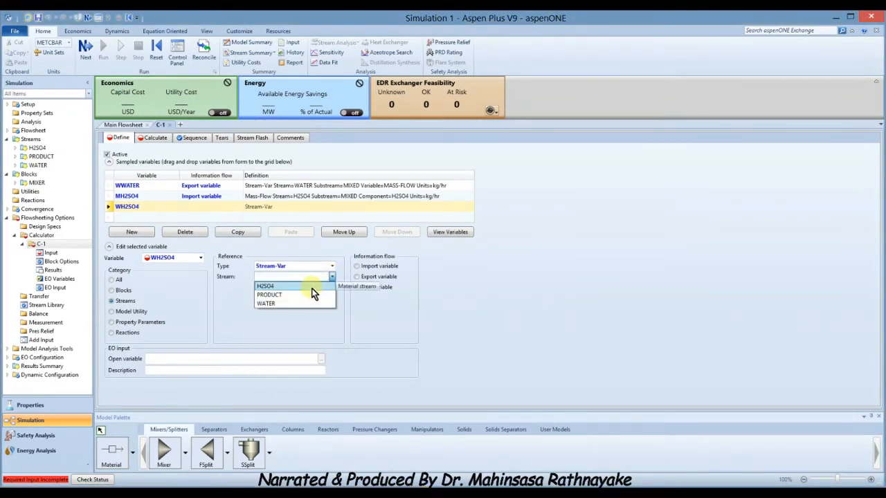
pyautogui.click(312, 289)
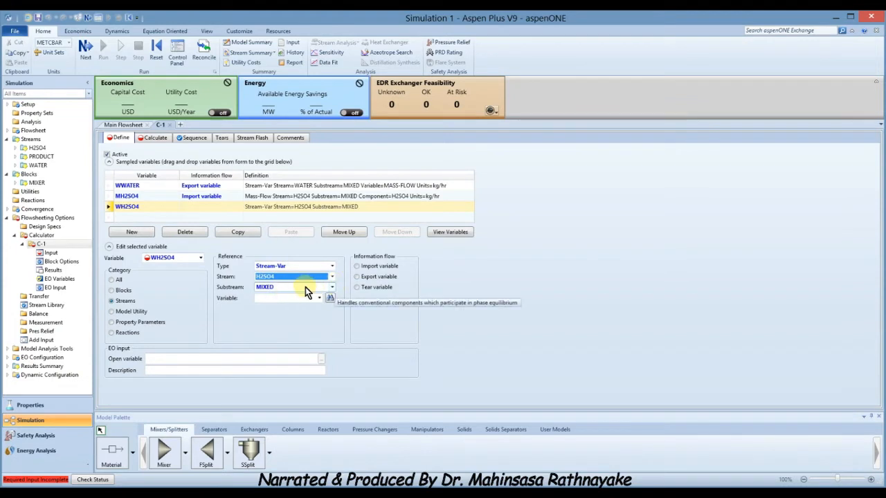
pyautogui.click(319, 298)
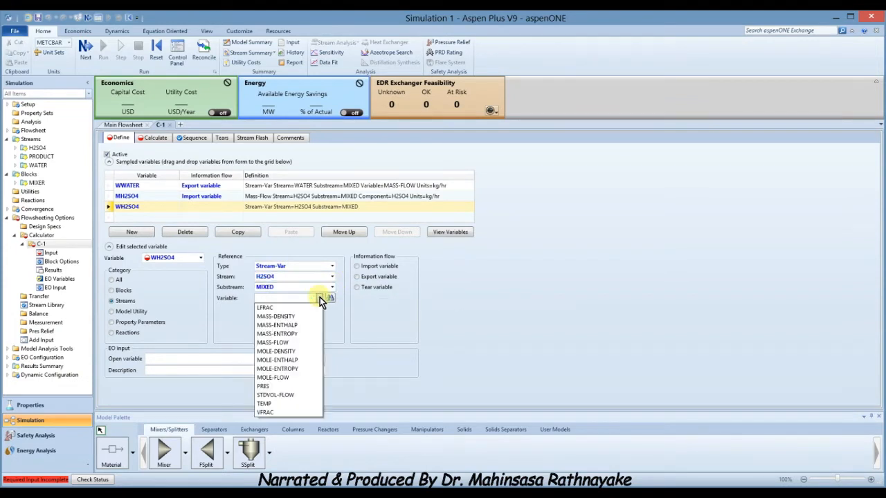
pyautogui.click(291, 341)
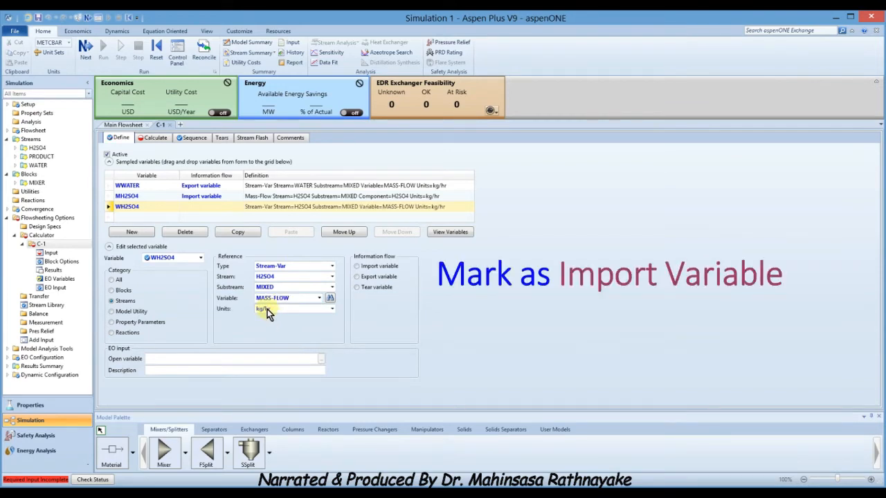
pyautogui.click(365, 266)
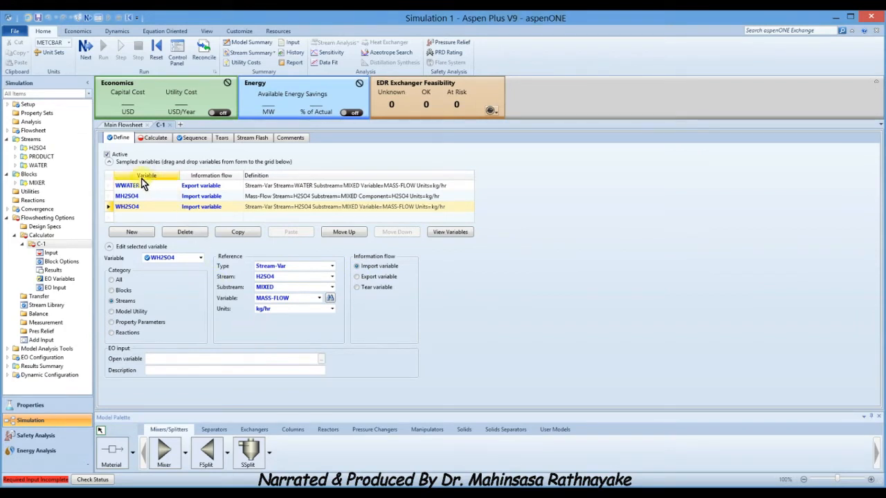
# Set the calculator block's calculation method to Excel and open its spreadsheet in a maximized window
pyautogui.click(156, 138)
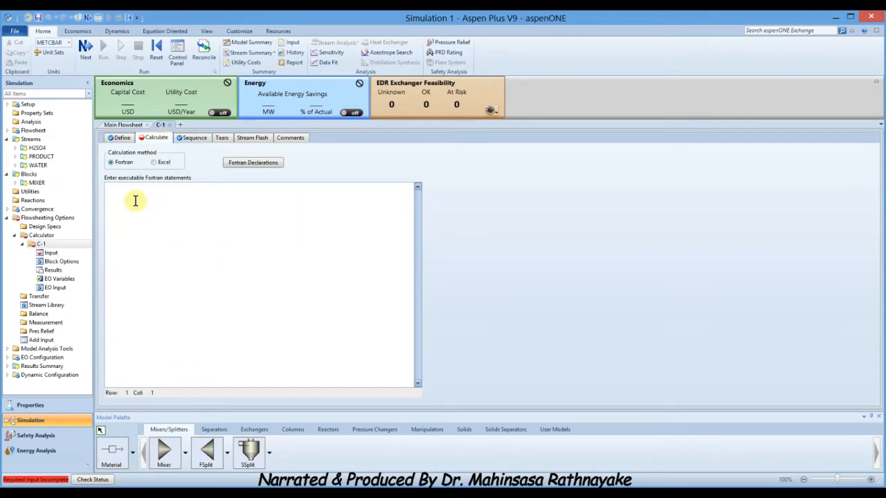
pyautogui.click(154, 163)
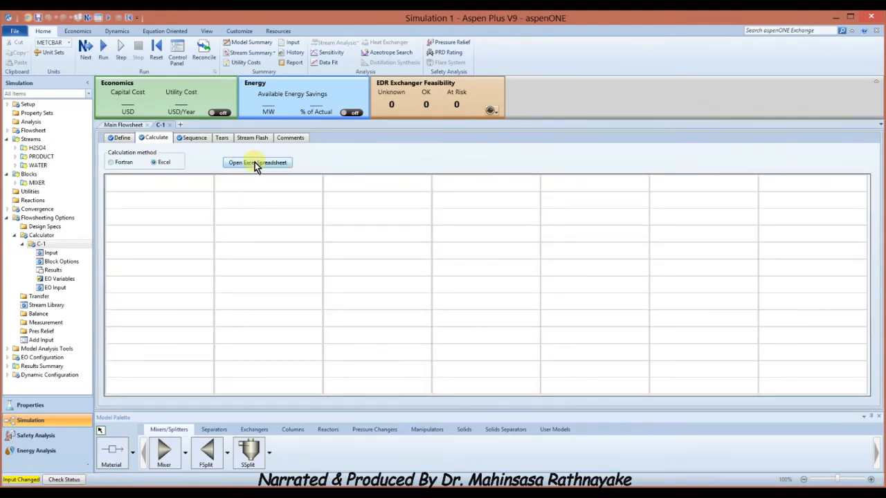
pyautogui.click(254, 162)
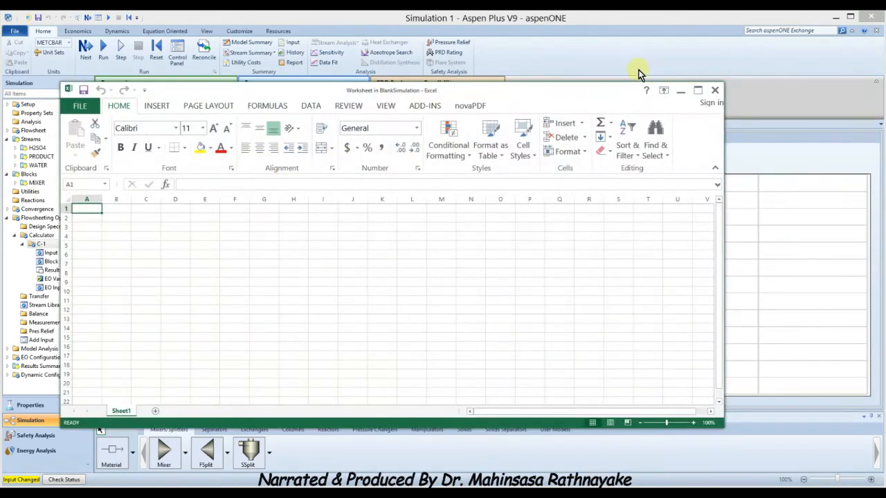
pyautogui.click(697, 93)
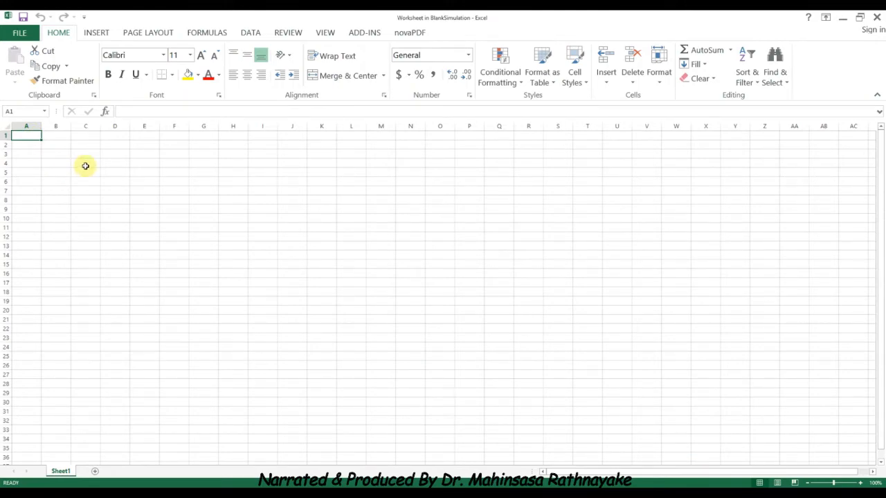
# Label cell A1 "Mass flow of H2SO4 in the Feed solution"
pyautogui.write('Ma')
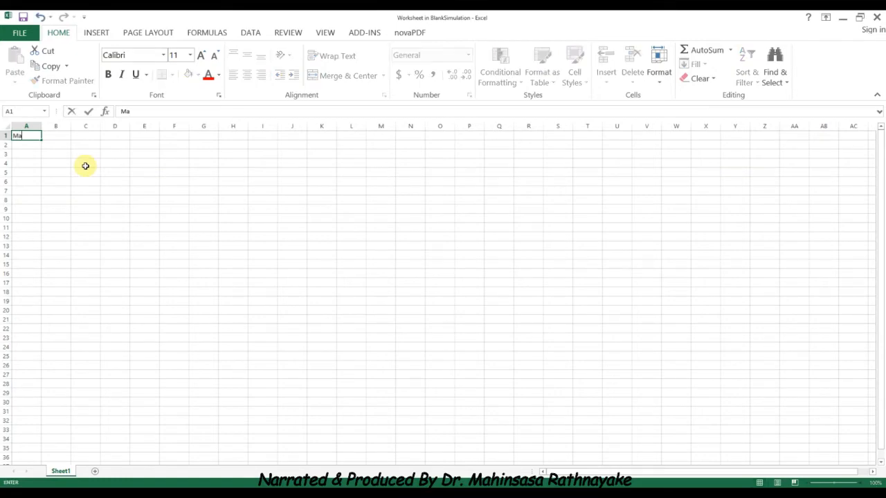
pyautogui.write('ss fl')
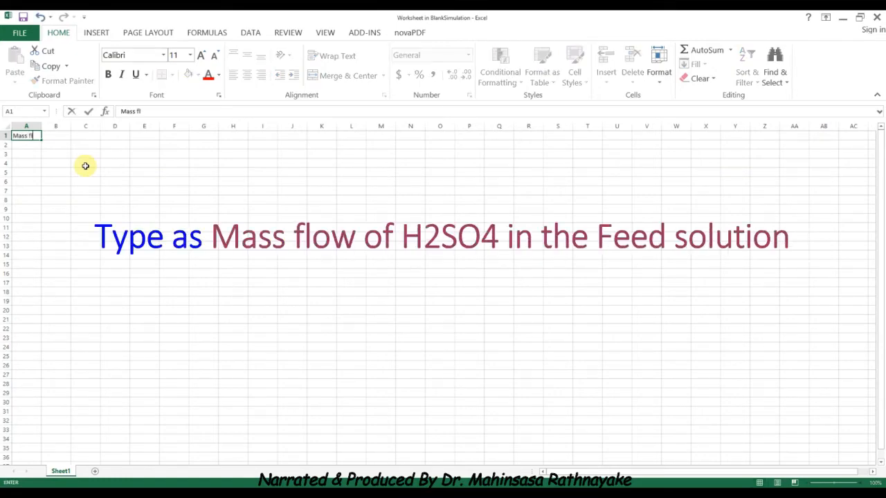
pyautogui.write('ow of H2SO4 in th')
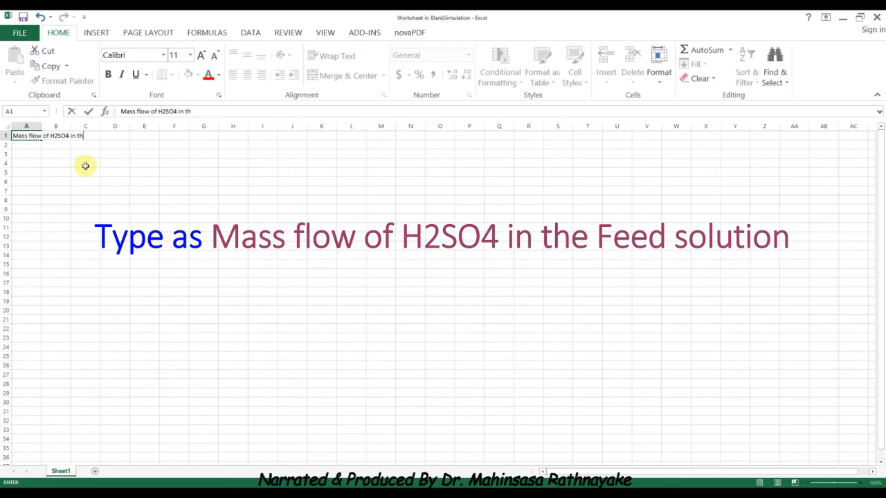
pyautogui.write('e Feed solution')
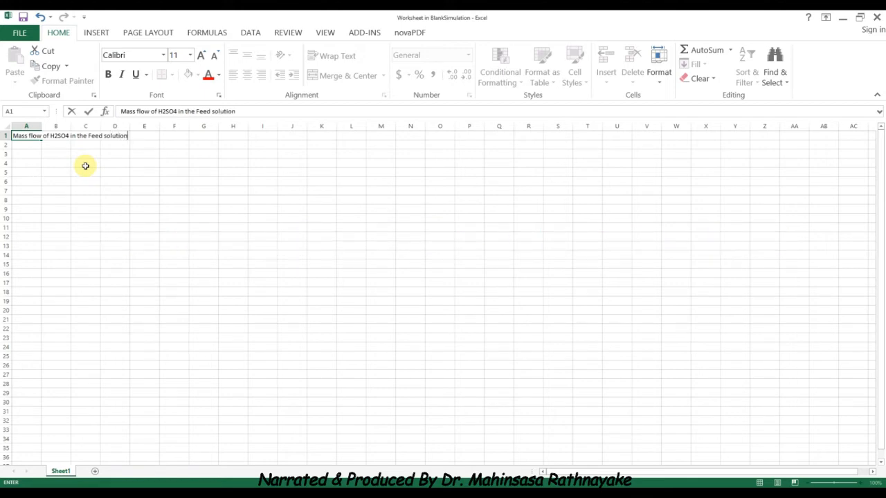
pyautogui.press('Return')
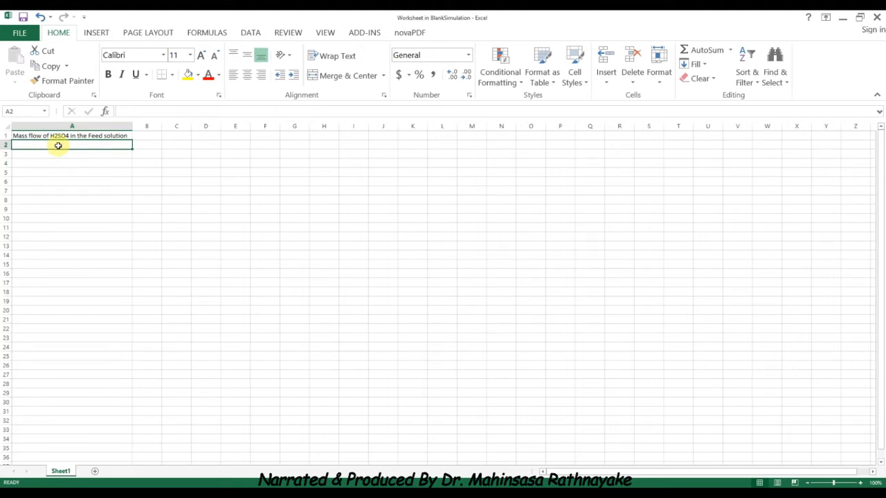
# Label cell A2 "H2SO4 mass fraction in diluted product solution" and fit column A's width to the text
pyautogui.write('H2')
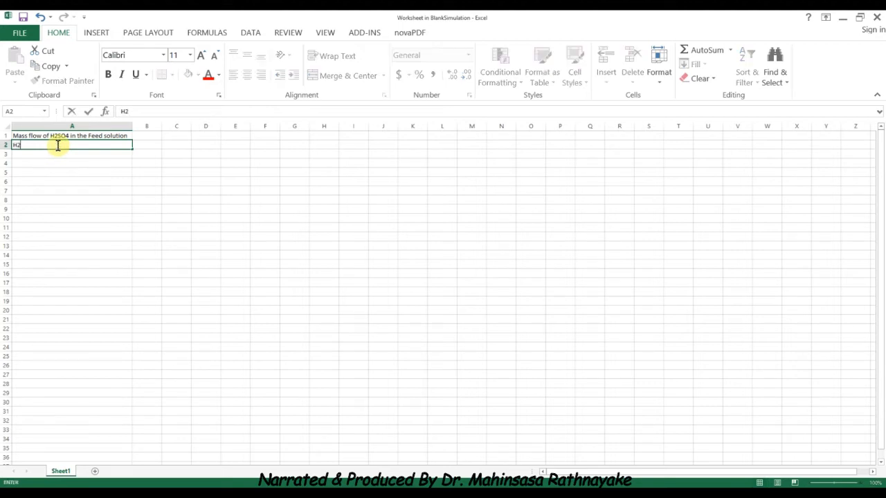
pyautogui.write('SO4')
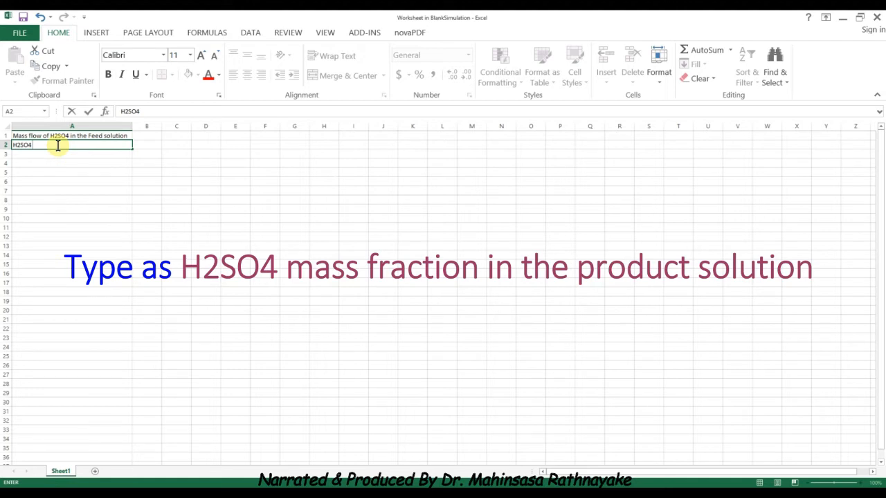
pyautogui.write(' mass fraction in')
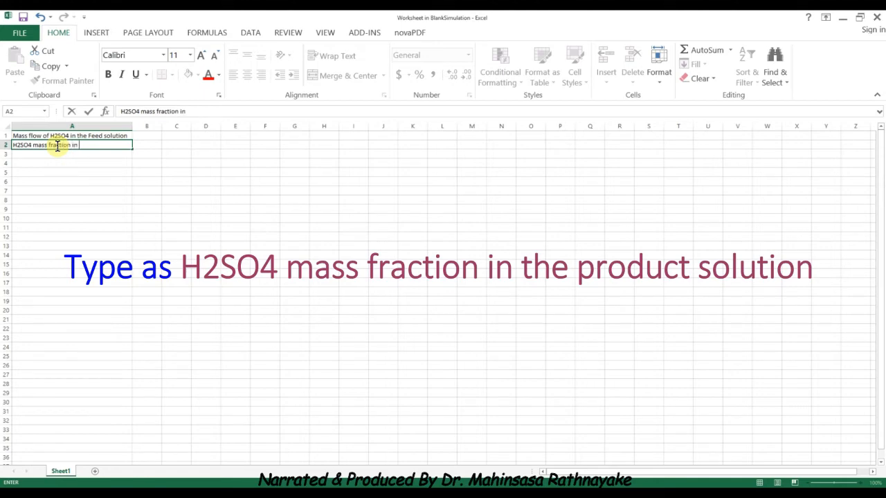
pyautogui.write(' diluted prod')
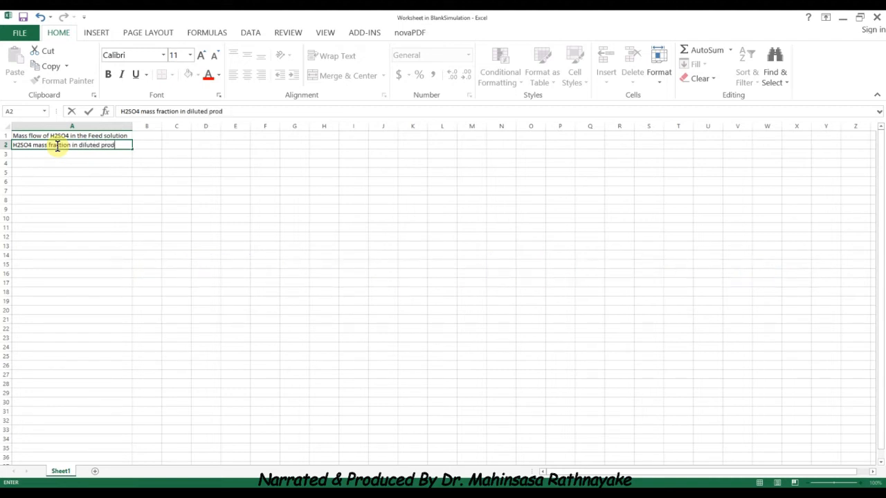
pyautogui.write('uct solution')
pyautogui.click(117, 172)
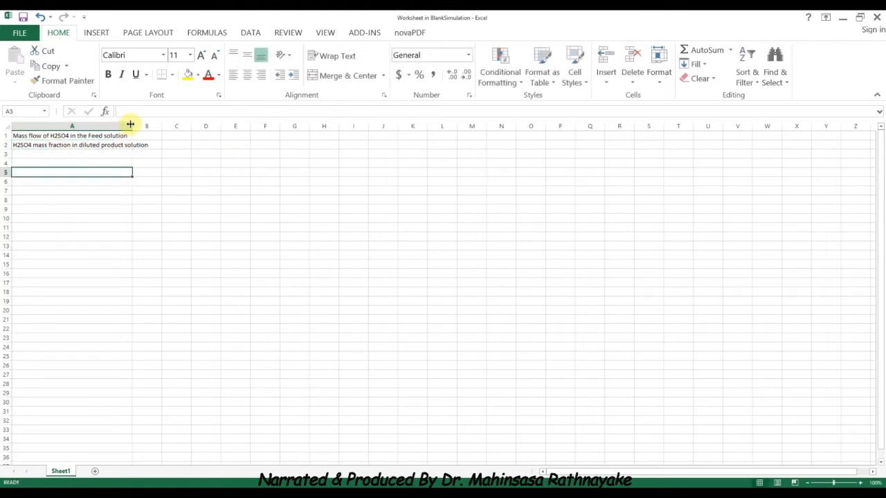
pyautogui.doubleClick(130, 124)
# Label cell A3 "Total mass flow of feed H2SO4 solution"
pyautogui.click(83, 153)
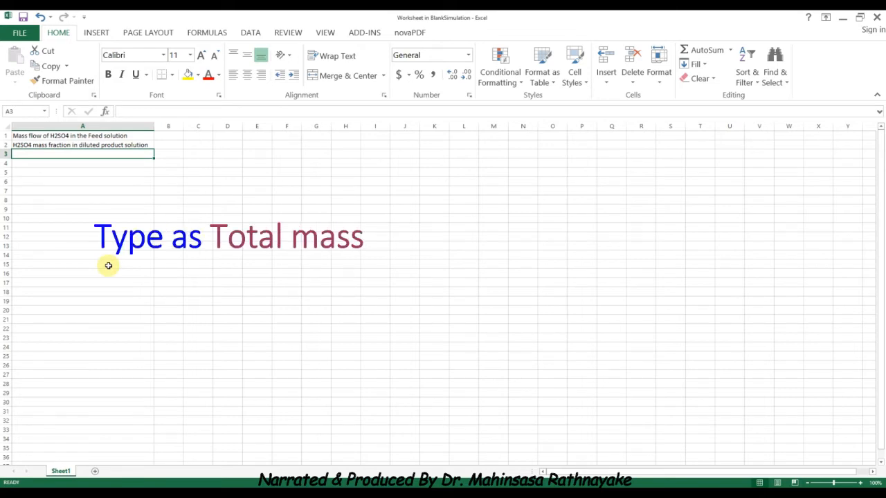
pyautogui.write('Total')
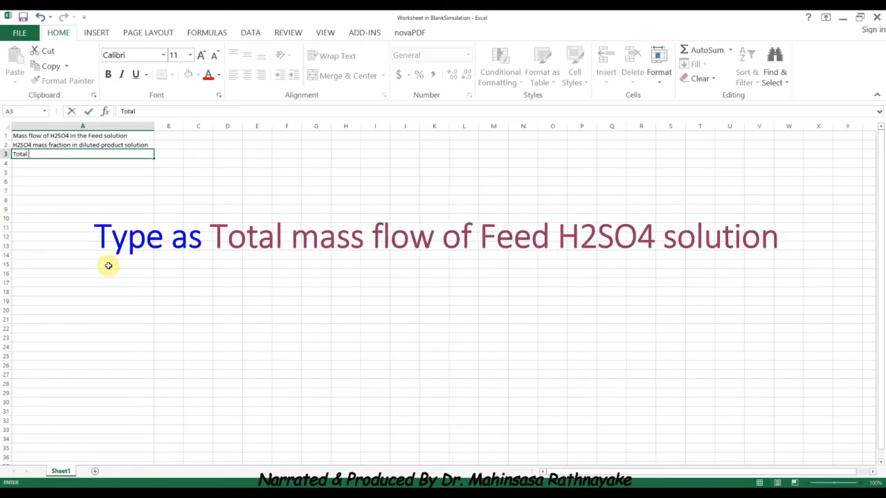
pyautogui.write(' mass flow of feed')
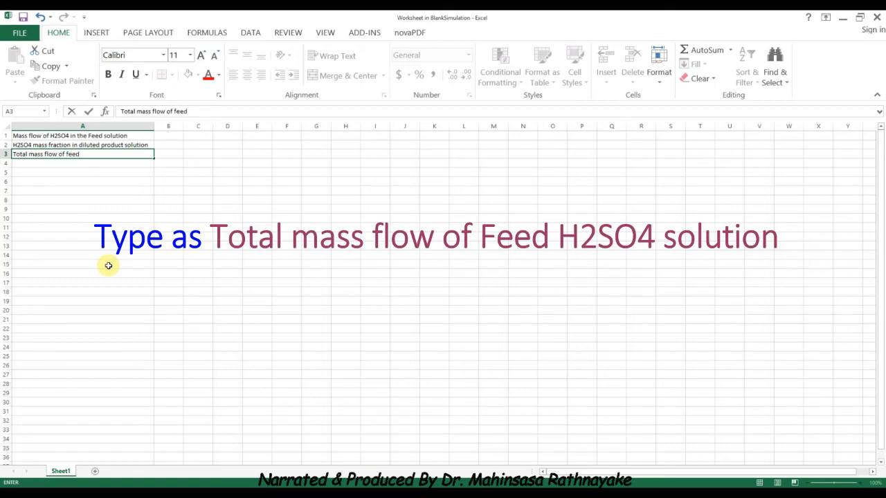
pyautogui.write(' H2SO4 soluti')
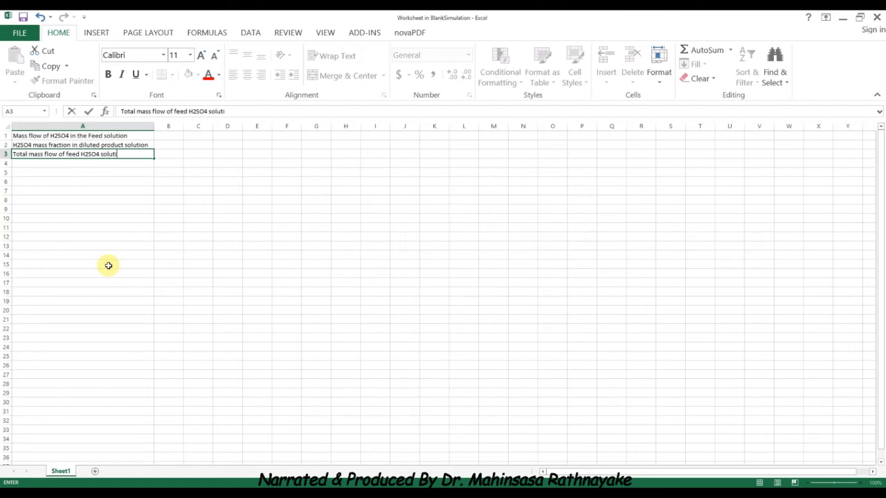
pyautogui.write('on')
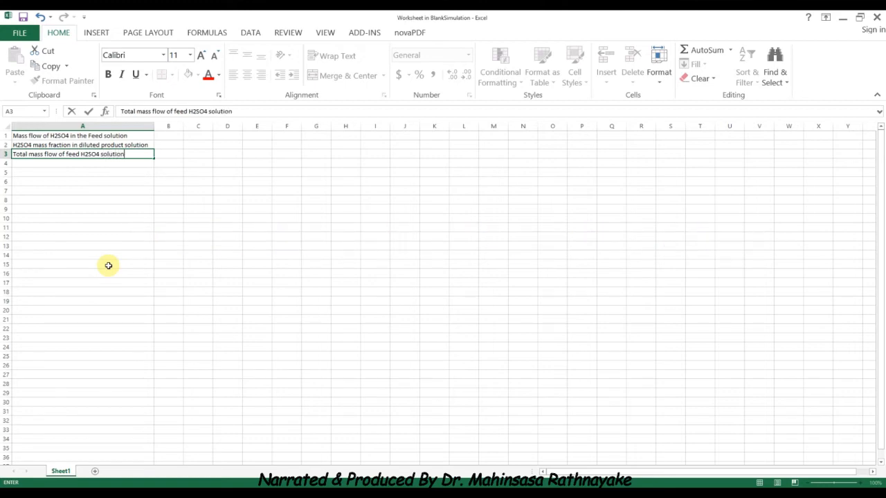
# Label cell A5 "Mass flow of Water", leaving row 4 empty
pyautogui.click(71, 174)
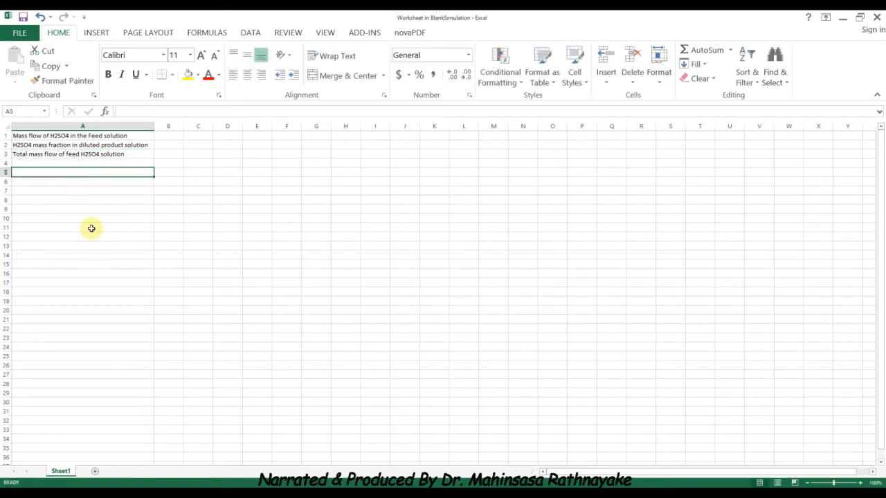
pyautogui.write('Mass')
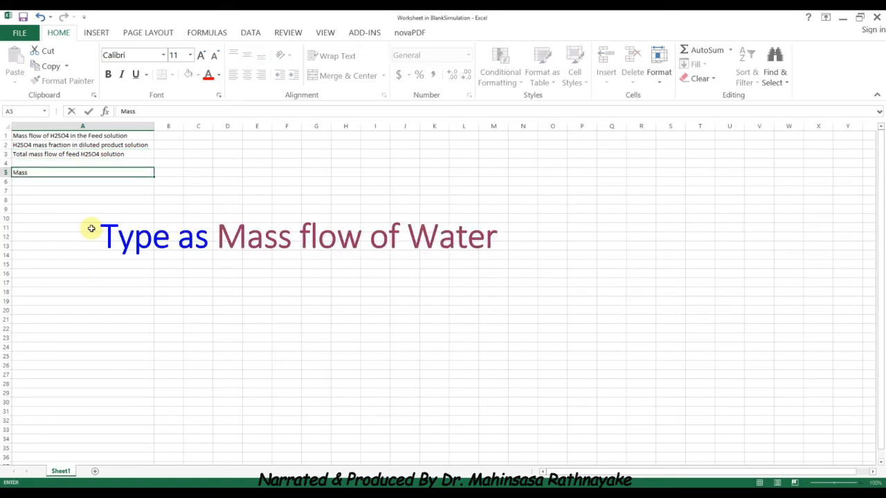
pyautogui.write(' flow of Water')
pyautogui.click(106, 222)
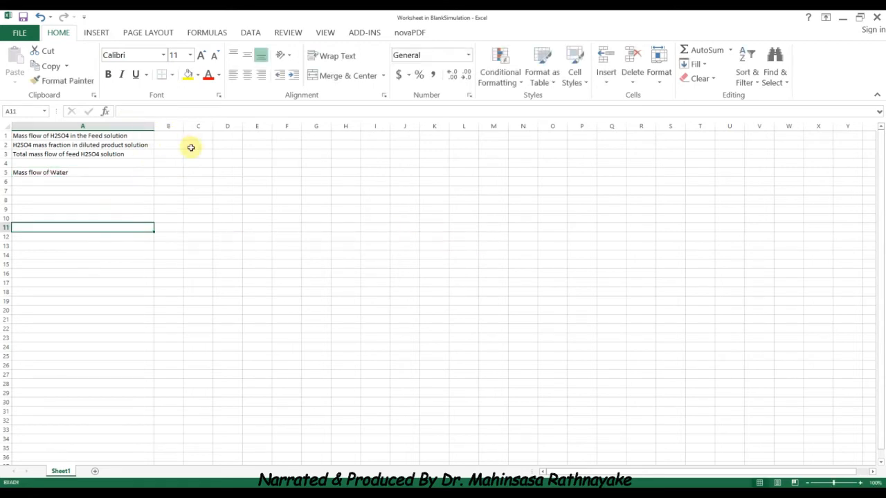
# Link cell B1 to the Aspen Plus calculator variable MH2SO4
pyautogui.click(169, 136)
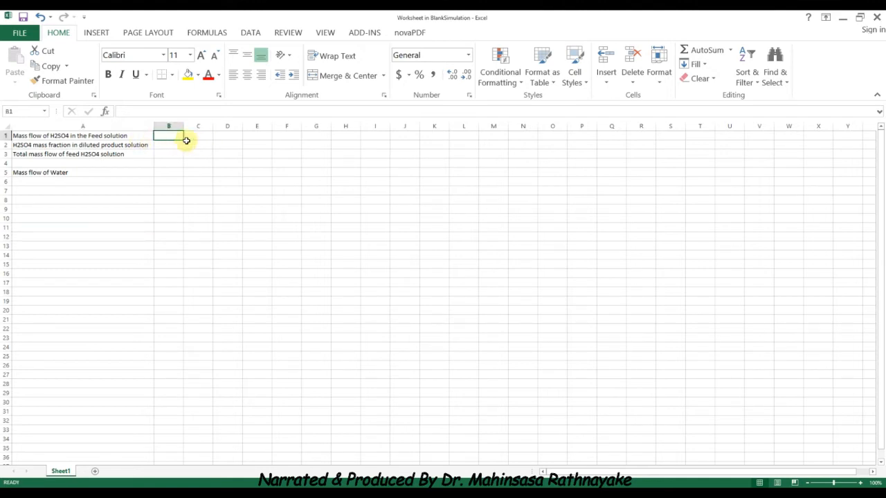
pyautogui.click(364, 33)
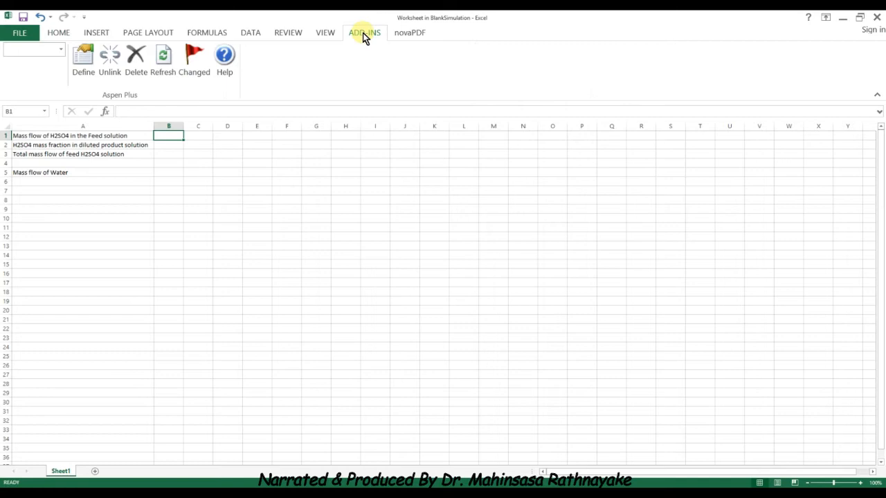
pyautogui.click(61, 50)
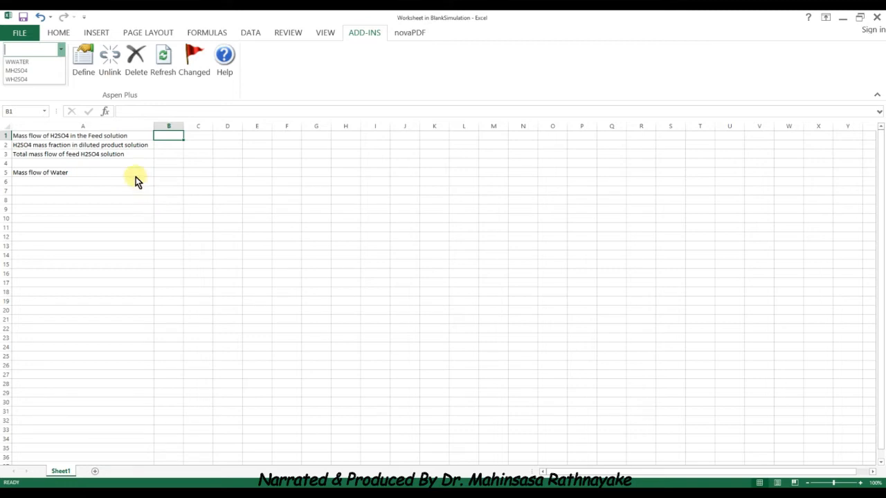
pyautogui.click(28, 71)
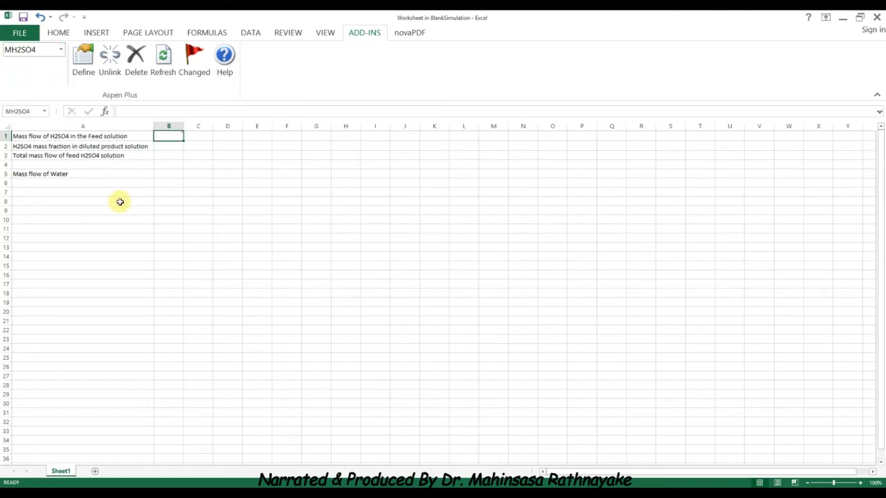
# Enter 0.5 as the H2SO4 mass fraction in B2 and link cell B3 to the Aspen Plus variable WH2SO4
pyautogui.click(169, 148)
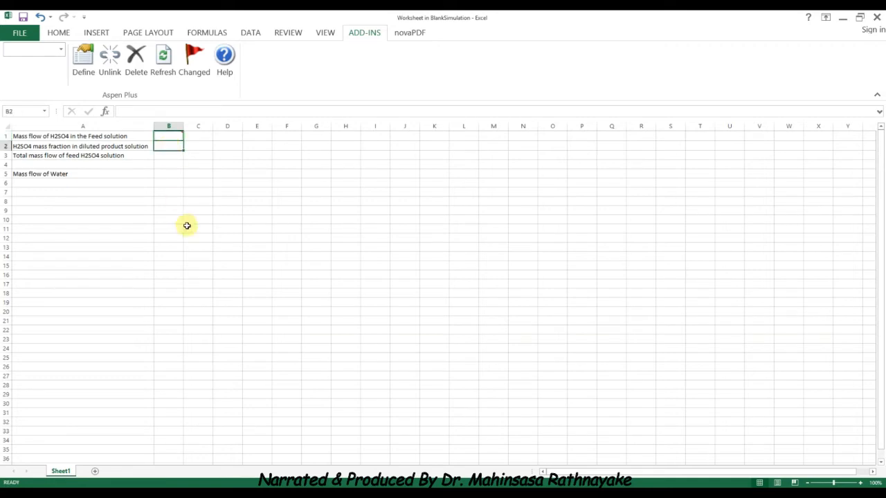
pyautogui.write('0.5')
pyautogui.click(173, 157)
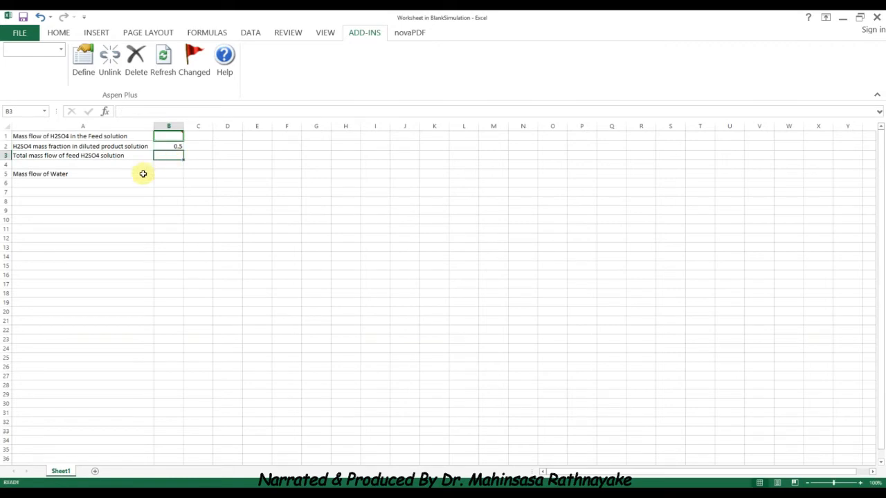
pyautogui.click(60, 51)
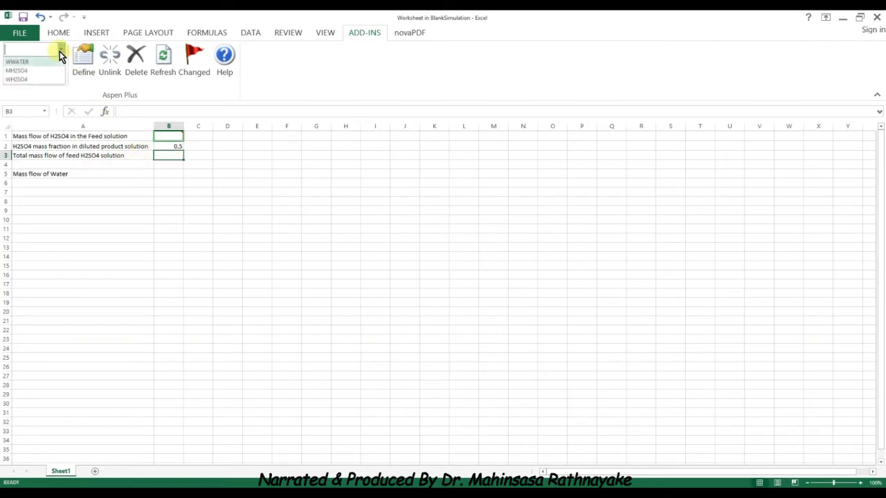
pyautogui.click(40, 80)
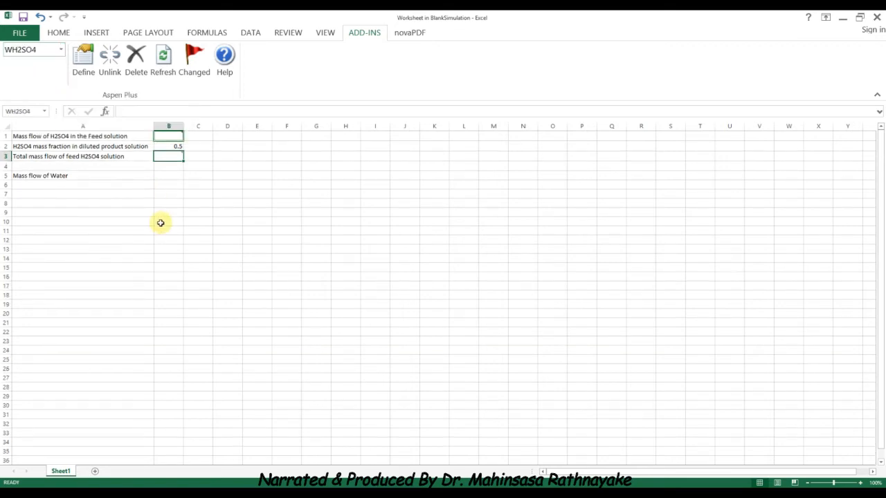
# Enter the water mass flow formula =MH2SO4/B2-WH2SO4 in B5 and close the spreadsheet to return to Aspen Plus
pyautogui.click(168, 175)
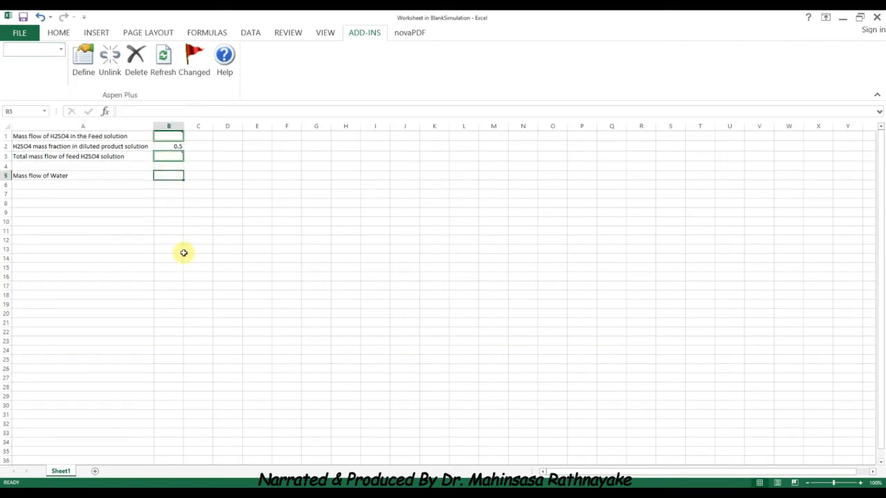
pyautogui.write('=')
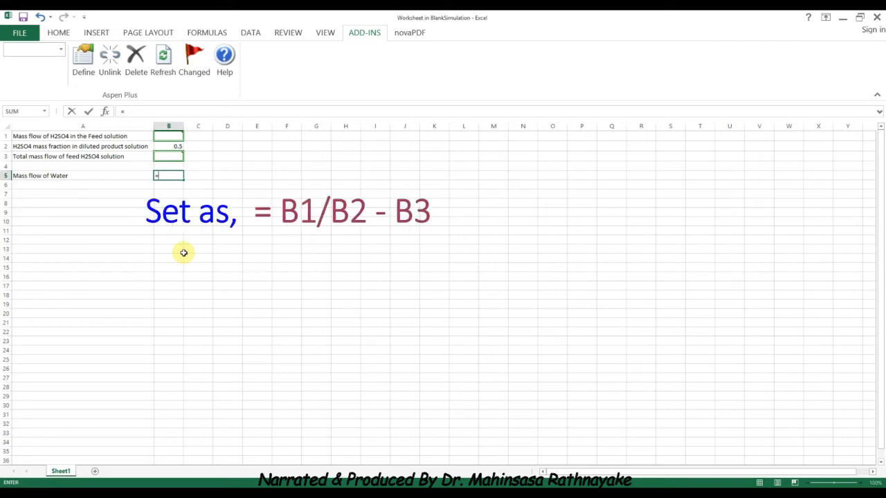
pyautogui.click(171, 137)
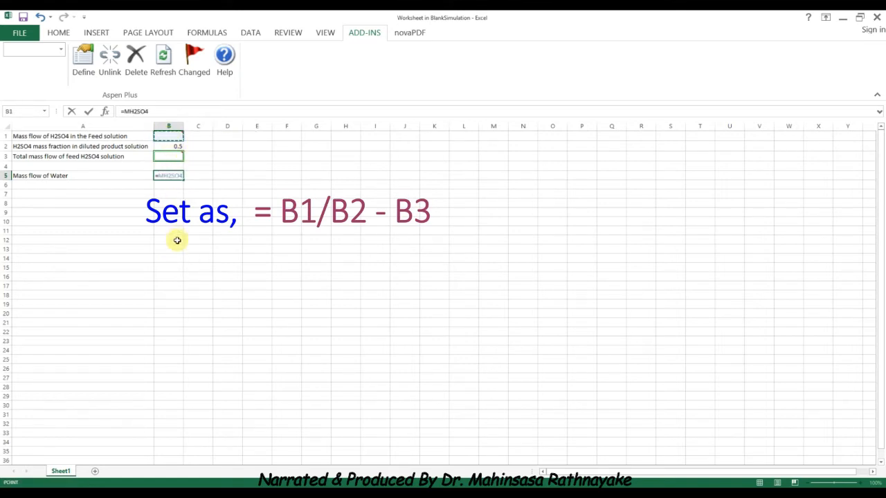
pyautogui.write('/')
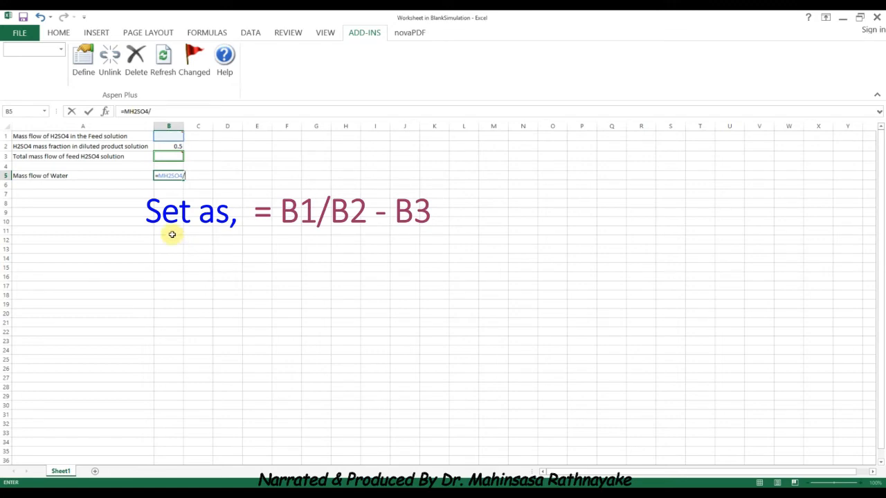
pyautogui.click(177, 146)
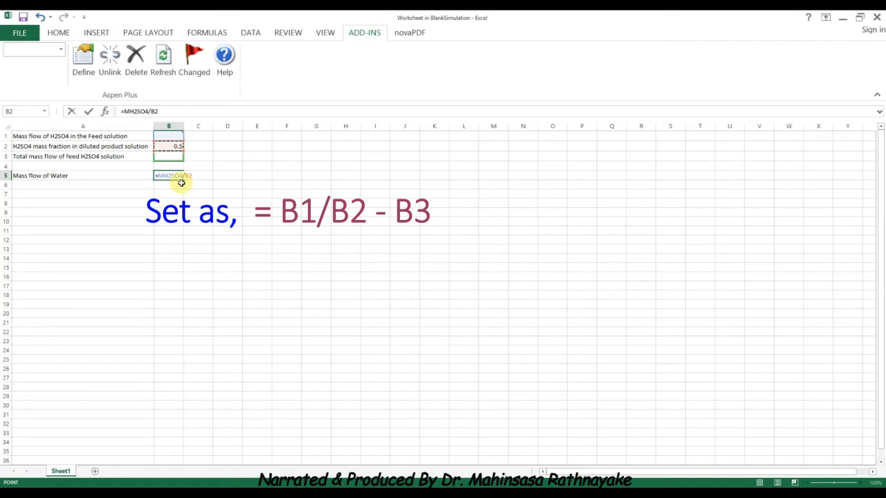
pyautogui.write('-WH2SO4')
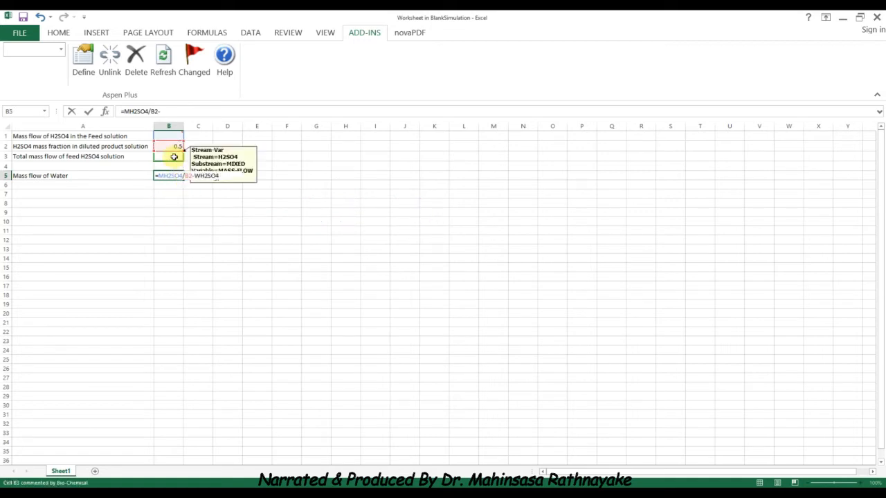
pyautogui.click(174, 158)
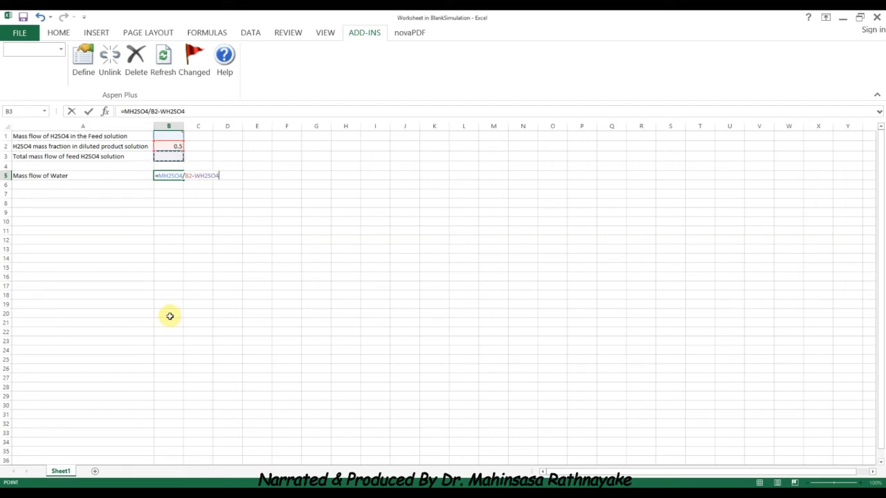
pyautogui.press('Return')
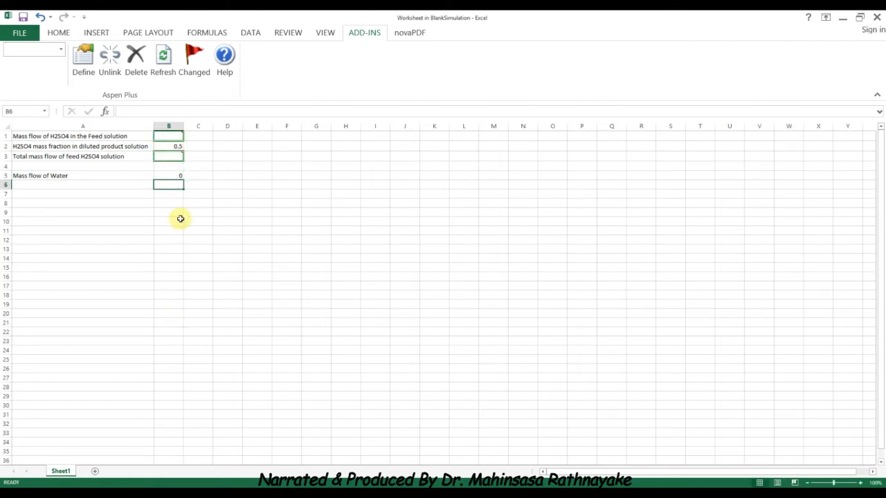
pyautogui.click(878, 21)
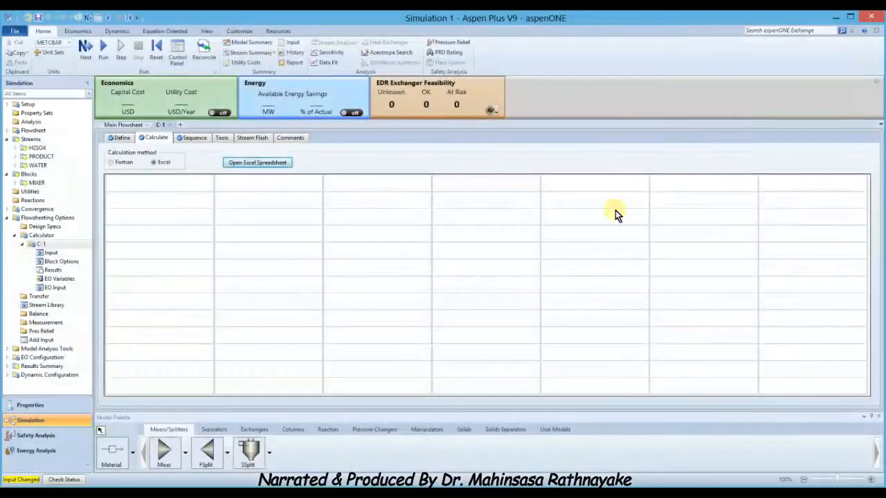
# Run the simulation with the completed Excel calculator block
pyautogui.click(103, 49)
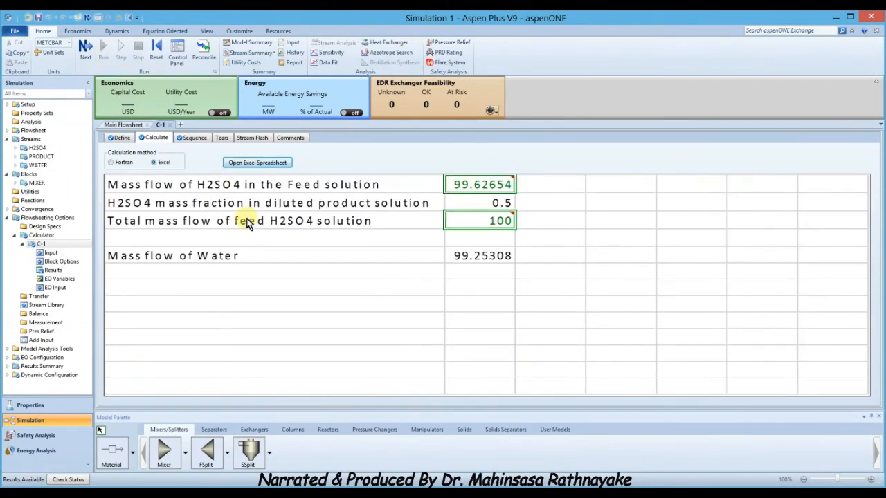
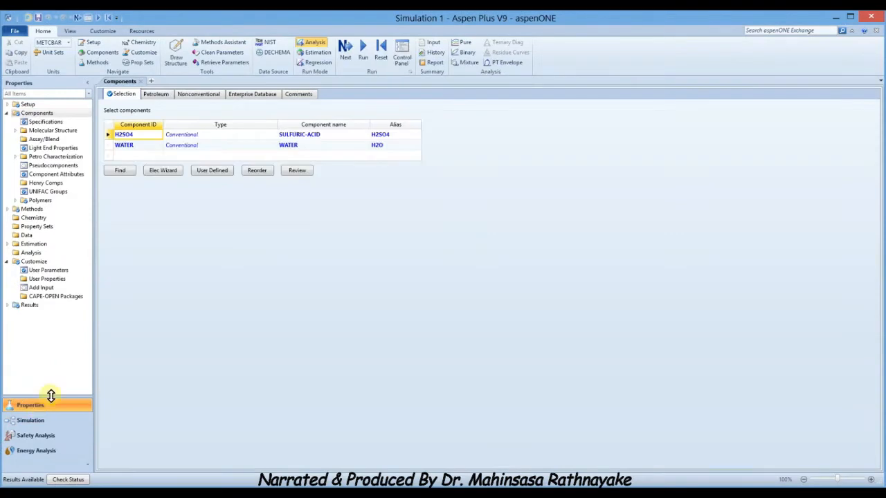
# Add CA(OH)2 as a new component in the Properties component list
pyautogui.click(124, 155)
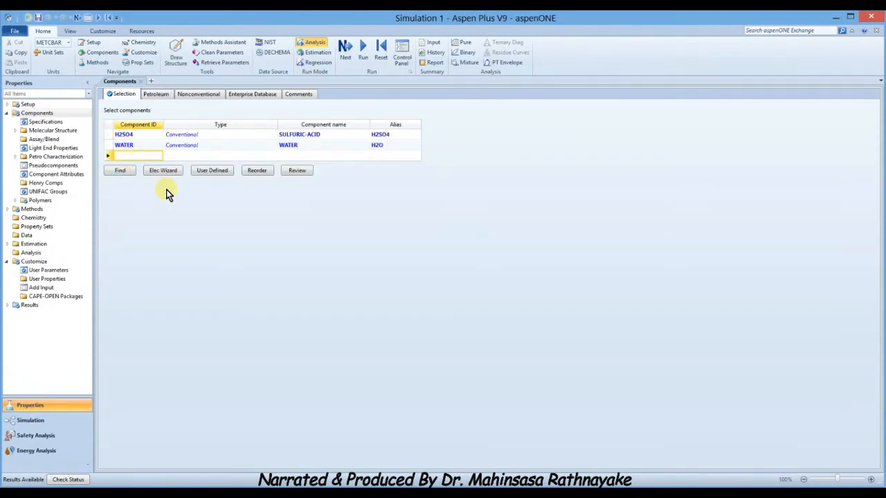
pyautogui.write('CA(OH)2')
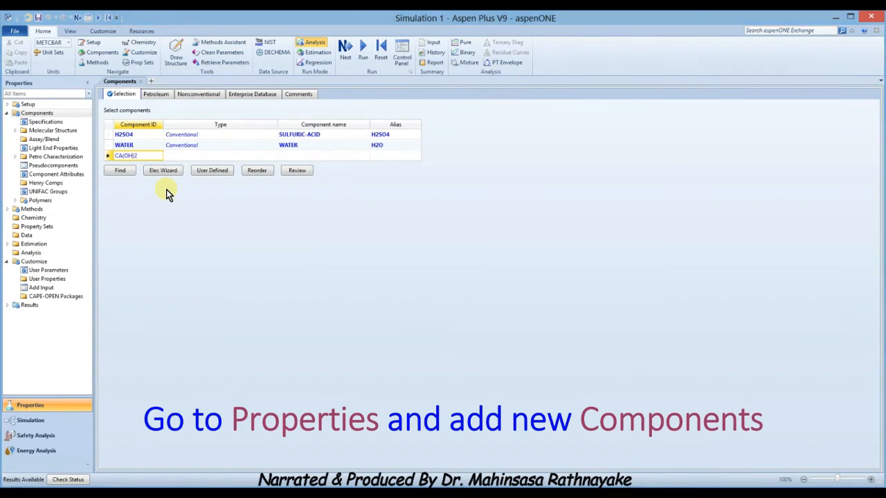
pyautogui.press('Return')
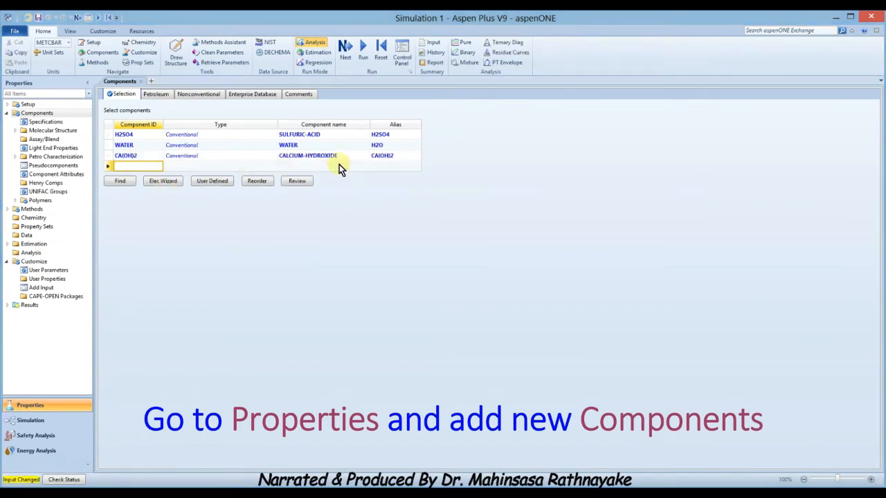
# Search the compound databanks for names containing "gypsum" and add the dihydrate CASO4*2H2O to the component list
pyautogui.click(121, 180)
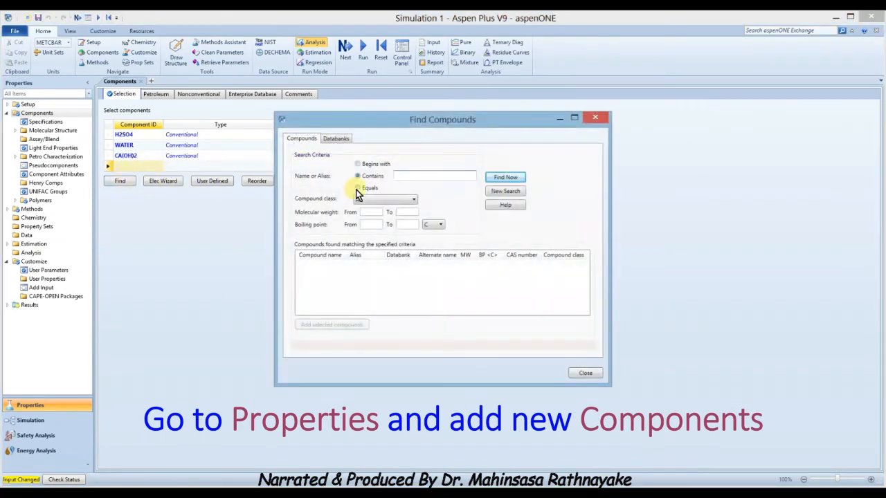
pyautogui.click(441, 174)
pyautogui.write('gypsum')
pyautogui.press('Return')
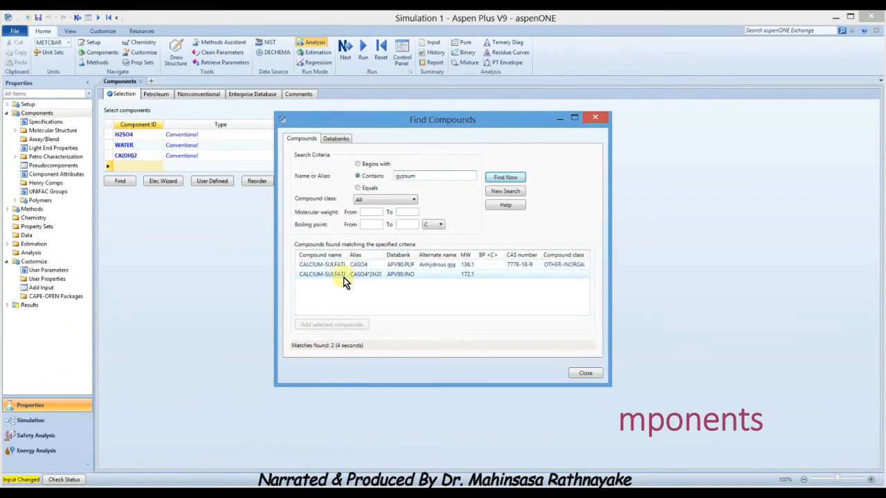
pyautogui.click(367, 275)
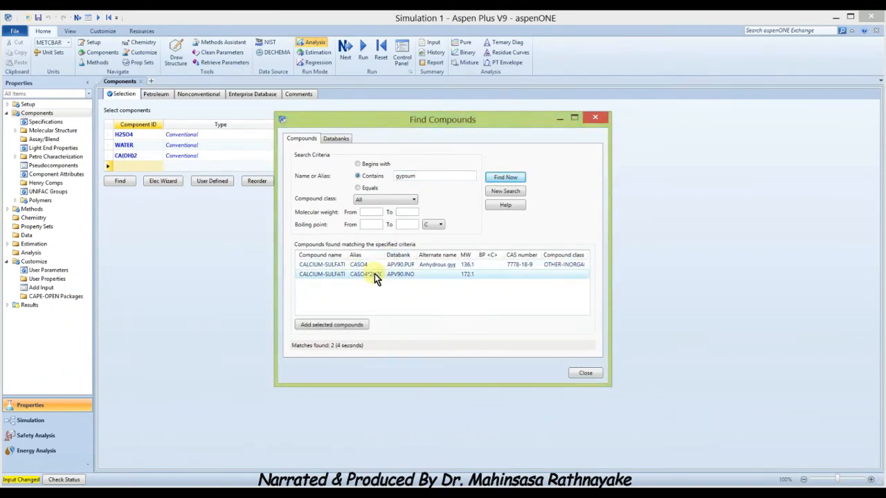
pyautogui.click(342, 324)
pyautogui.click(586, 373)
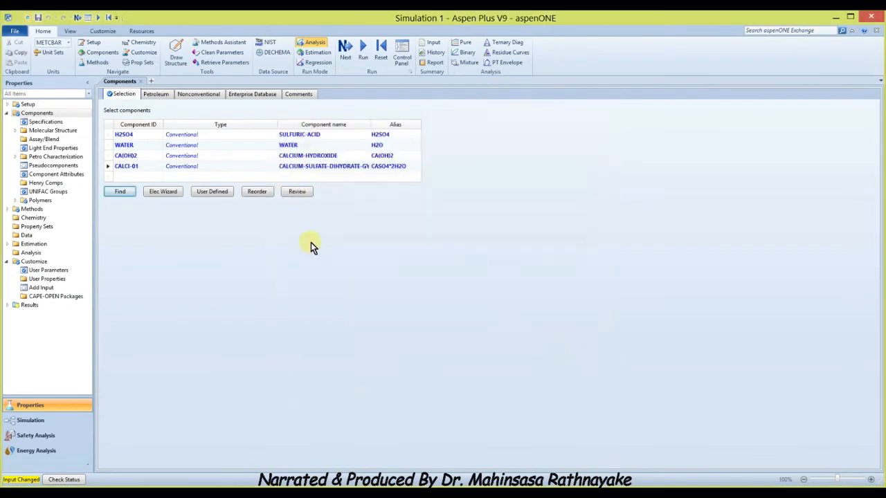
# Rename the calcium sulfate dihydrate component ID to GYPSUM, keeping the component rather than replacing it
pyautogui.click(138, 172)
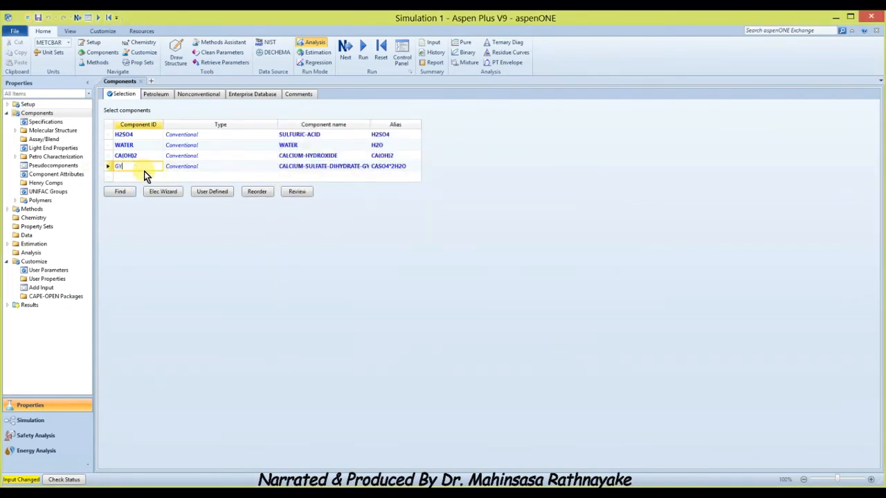
pyautogui.write('GYPSUM')
pyautogui.press('Return')
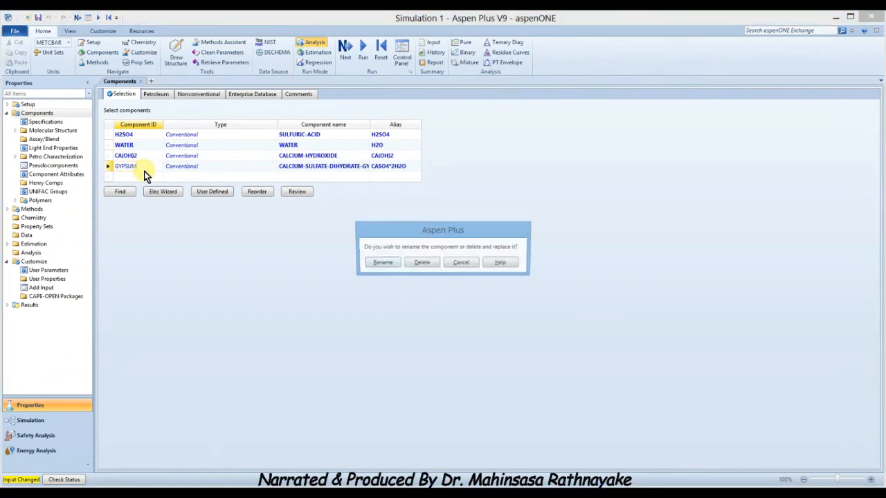
pyautogui.click(377, 264)
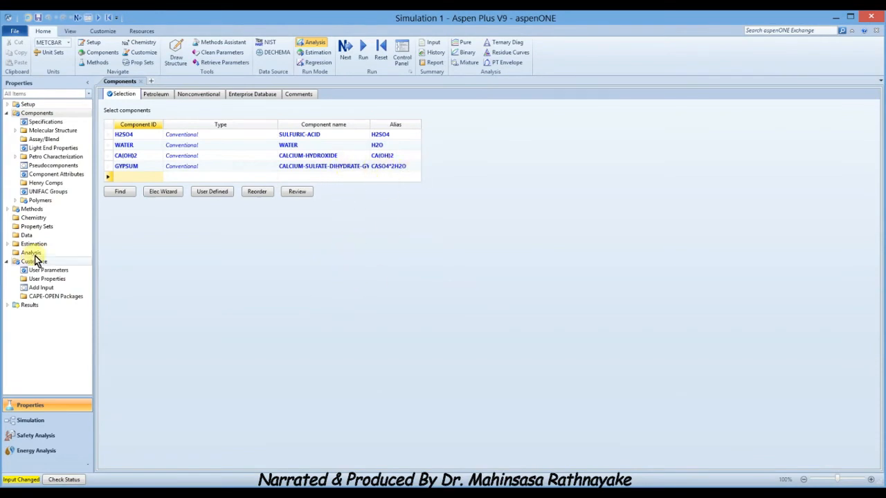
# Check the global property method settings, and return to the main flowsheet in the Simulation environment
pyautogui.click(32, 210)
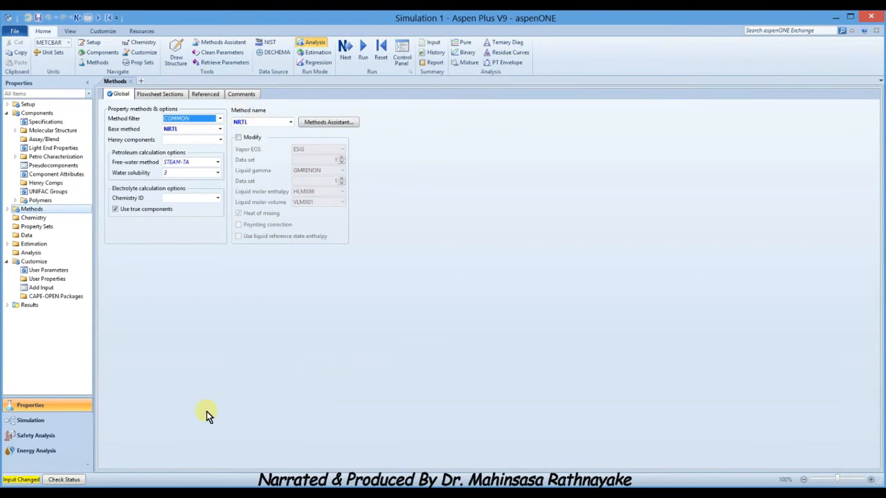
pyautogui.click(28, 419)
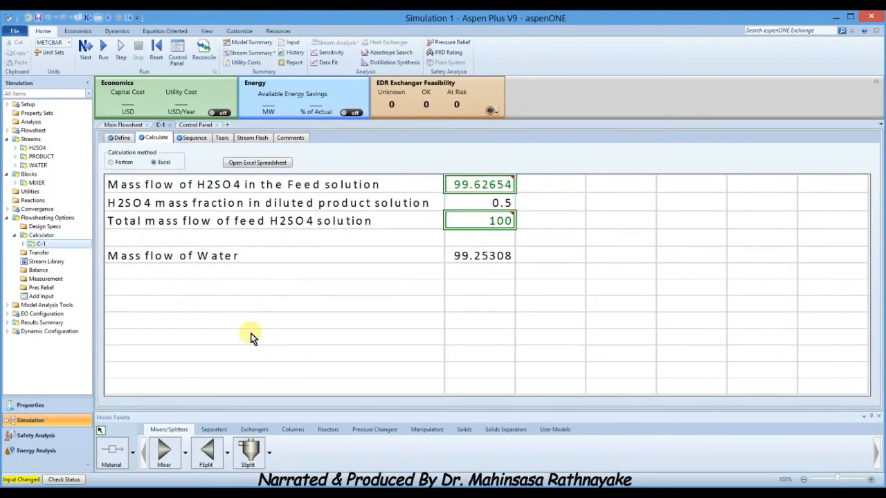
pyautogui.click(125, 126)
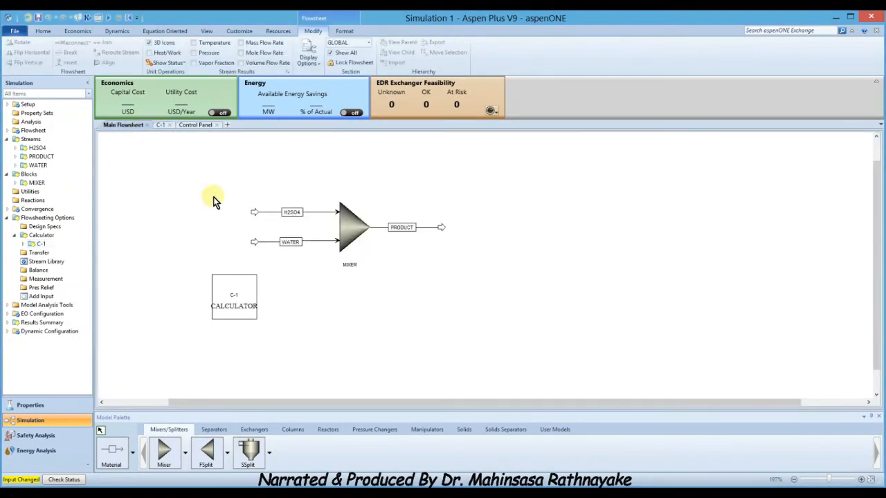
# Place an RStoic reactor block on the flowsheet just beyond the end of the PRODUCT stream
pyautogui.click(325, 430)
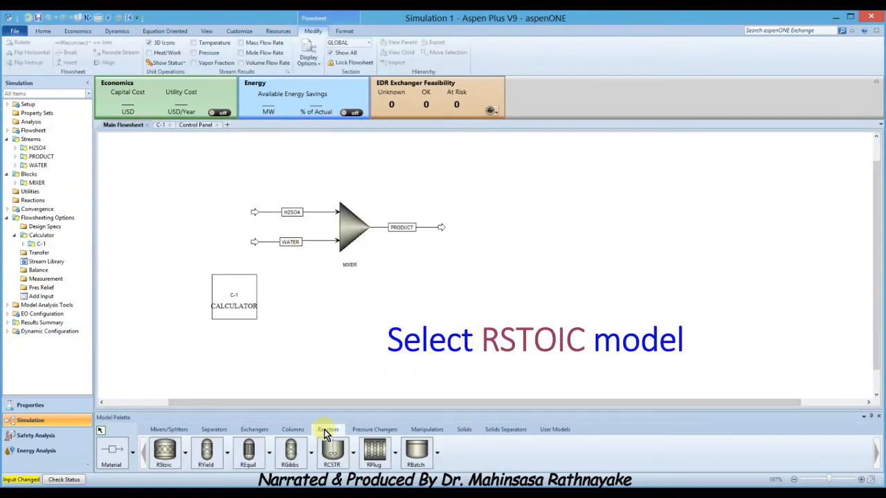
pyautogui.click(164, 453)
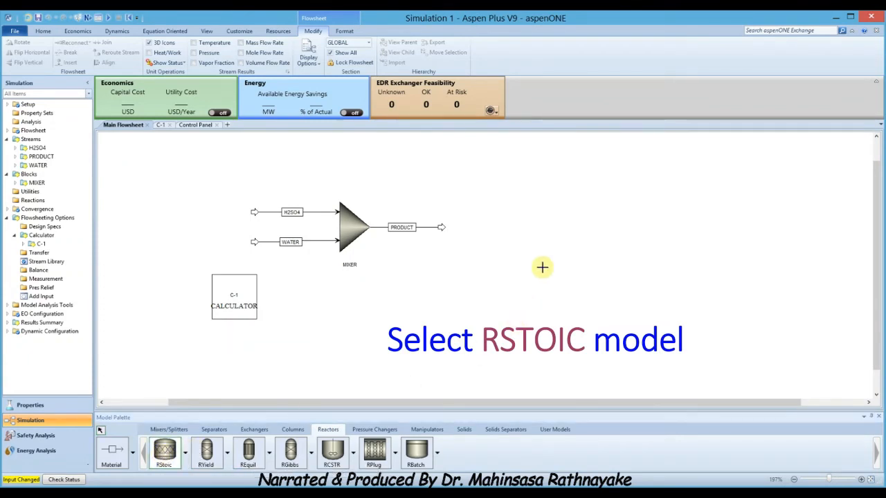
pyautogui.click(475, 228)
pyautogui.press('Escape')
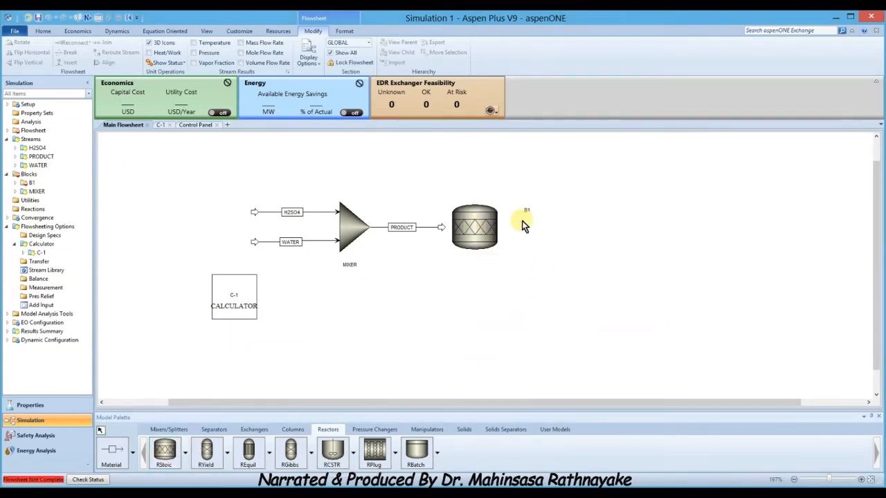
# Move the reactor's label beneath its icon and rename the block R-NEUT
pyautogui.moveTo(526, 211); pyautogui.dragTo(476, 261)
pyautogui.rightClick(476, 261)
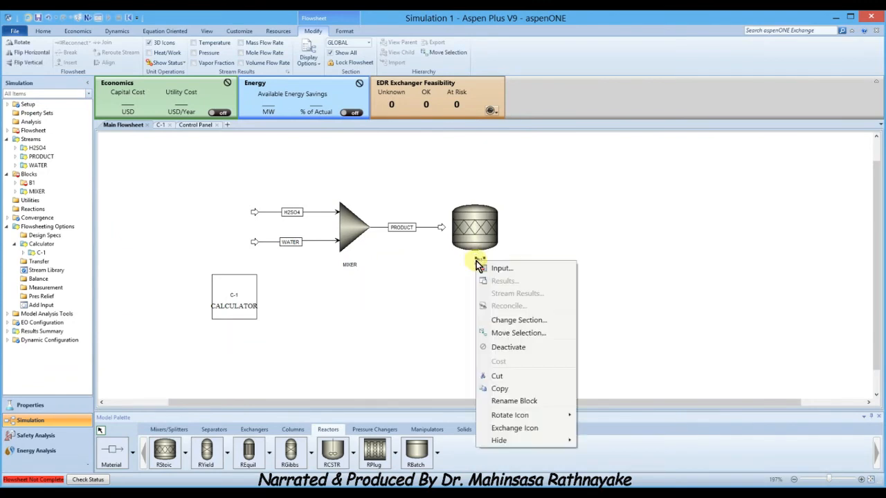
pyautogui.click(510, 404)
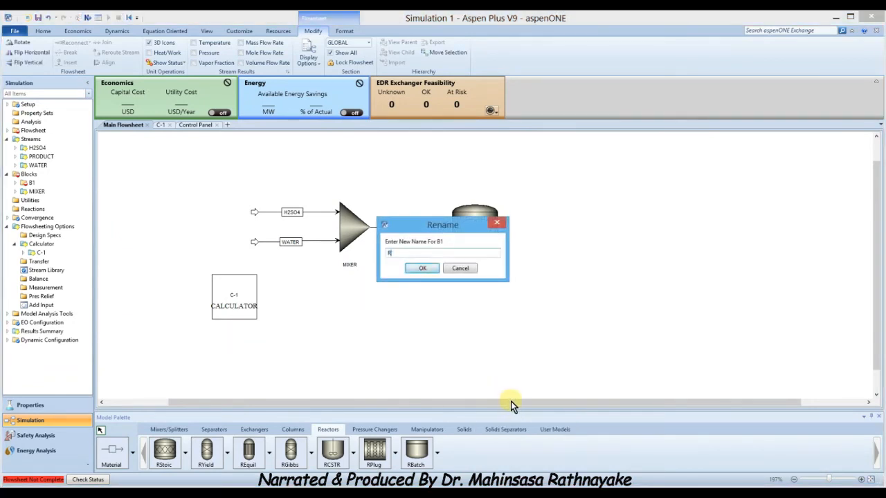
pyautogui.press('BackSpace')
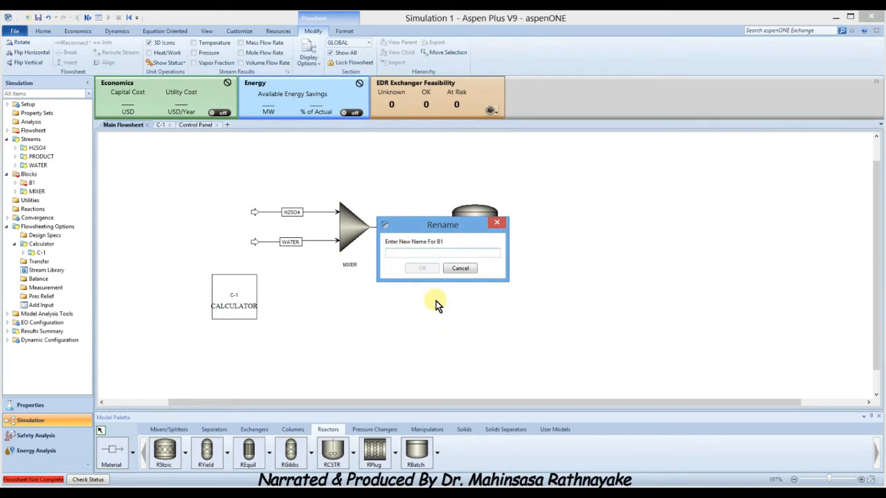
pyautogui.write('R-NEUT')
pyautogui.click(419, 269)
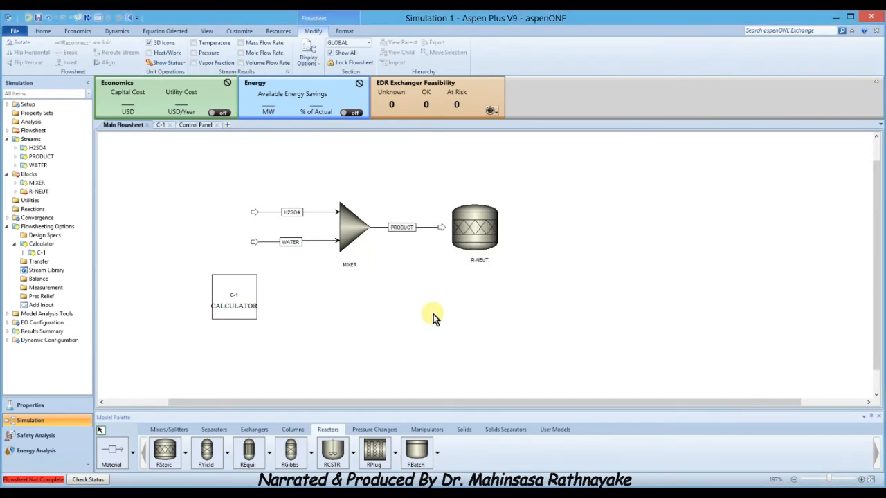
# Reconnect the destination of the PRODUCT stream to the R-NEUT feed port and centre the stream's label on its line
pyautogui.rightClick(439, 230)
pyautogui.moveTo(471, 380)
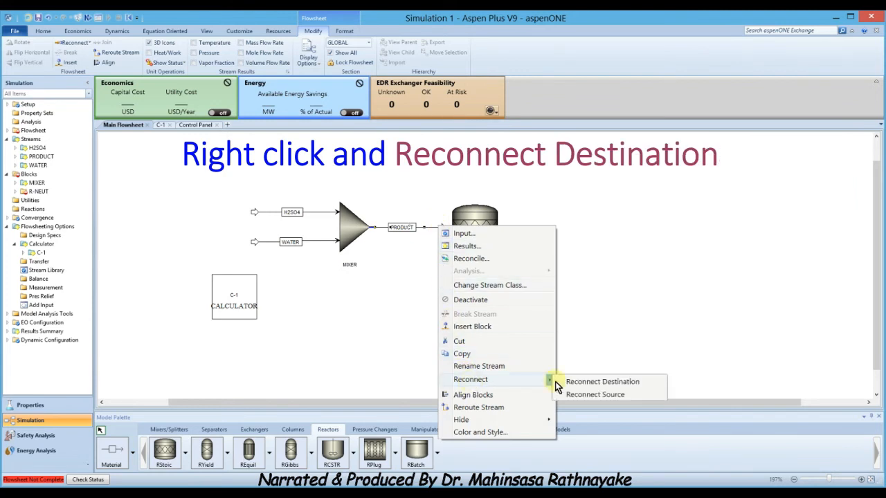
pyautogui.click(607, 383)
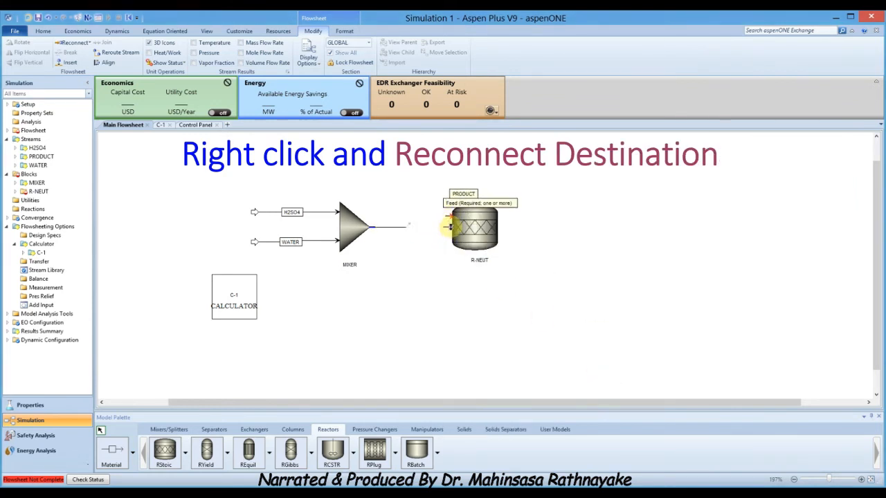
pyautogui.click(449, 226)
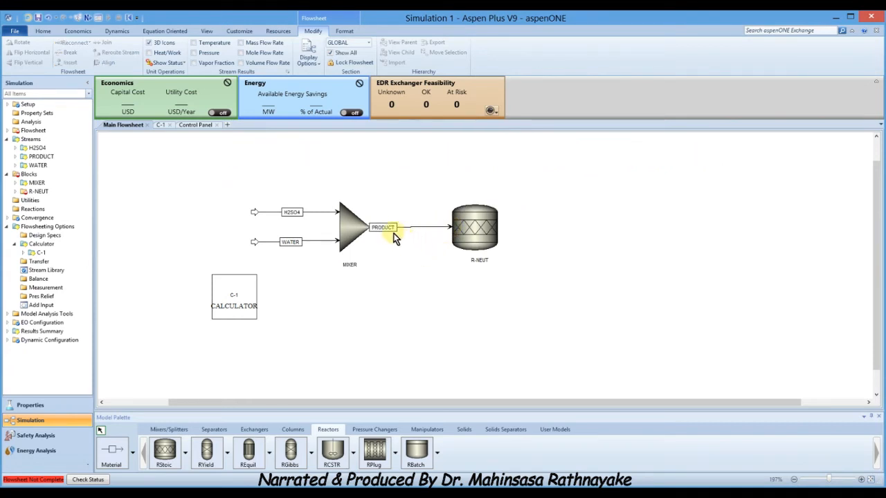
pyautogui.click(391, 230)
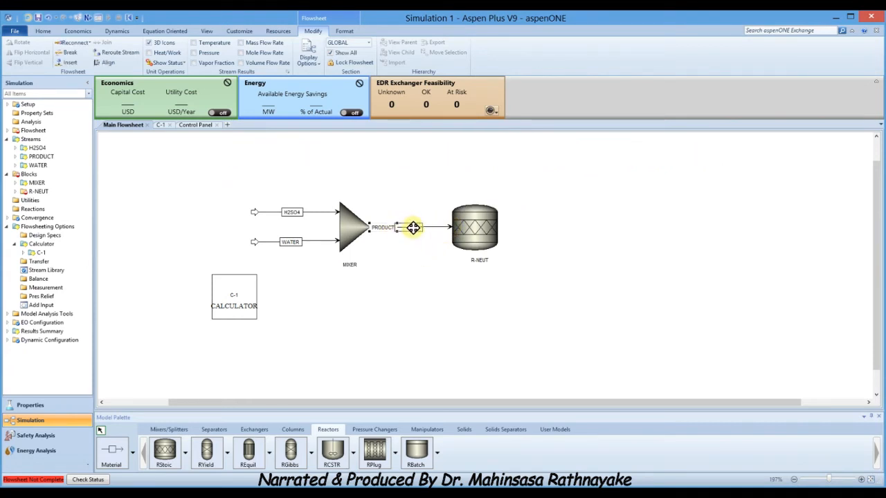
pyautogui.click(402, 358)
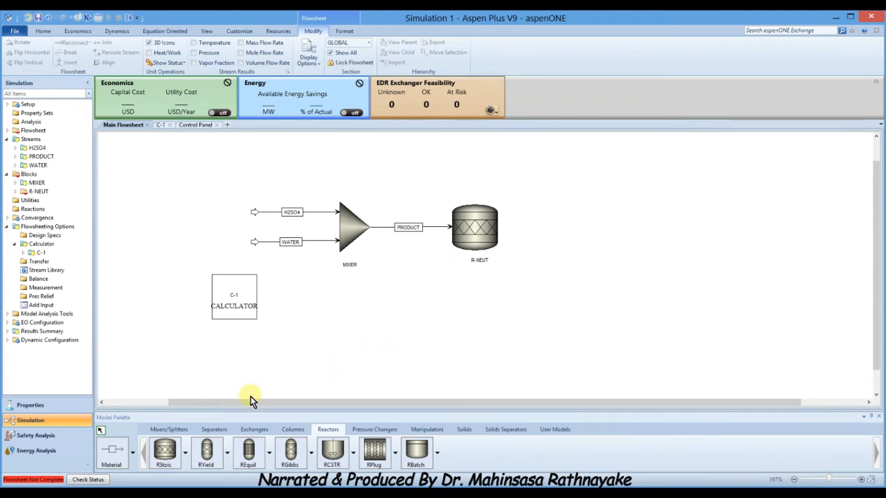
# Draw a second material feed stream into R-NEUT from above and tidy its line and label position
pyautogui.click(111, 451)
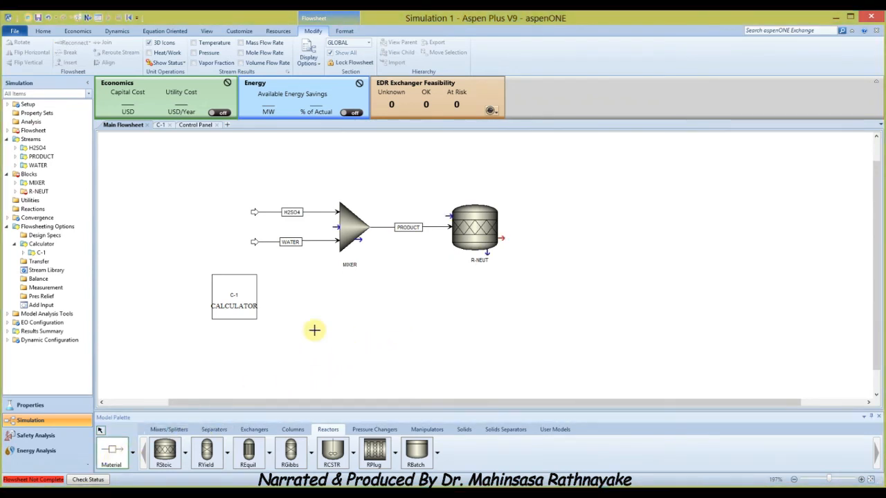
pyautogui.click(443, 214)
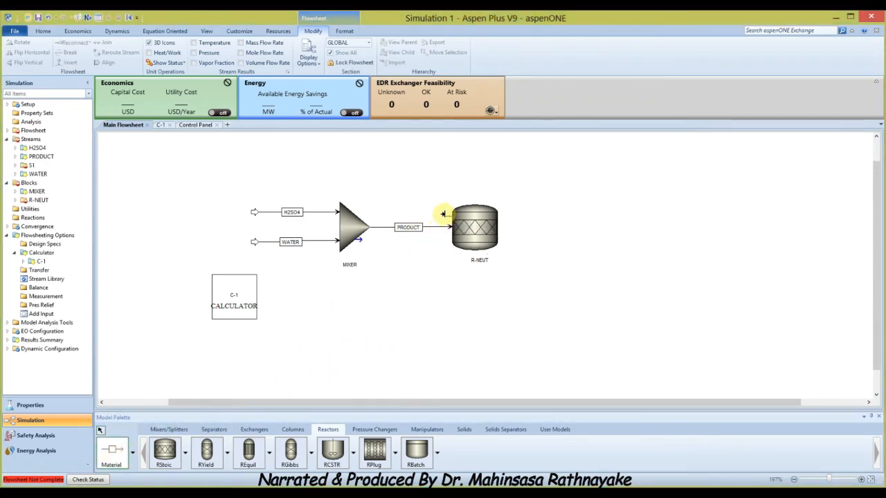
pyautogui.click(429, 169)
pyautogui.rightClick(436, 178)
pyautogui.click(437, 179)
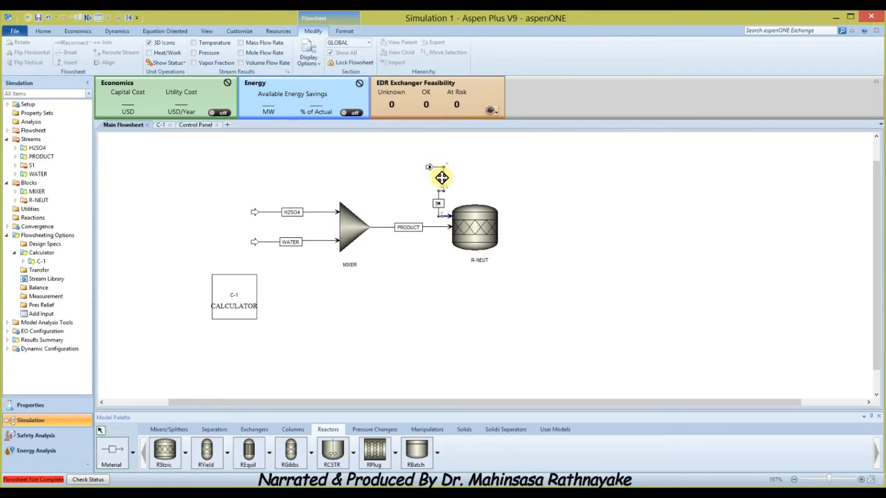
pyautogui.moveTo(436, 179); pyautogui.dragTo(441, 194)
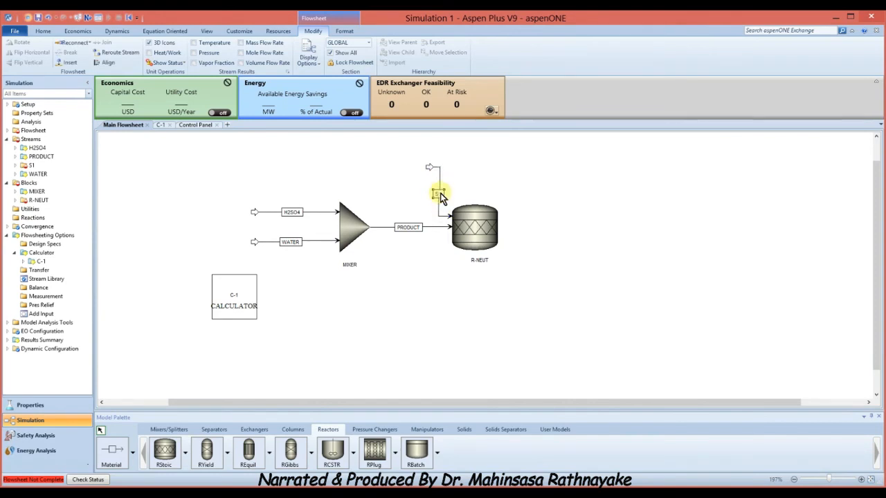
# Rename the new R-NEUT feed stream to CAOH2
pyautogui.rightClick(440, 193)
pyautogui.click(478, 331)
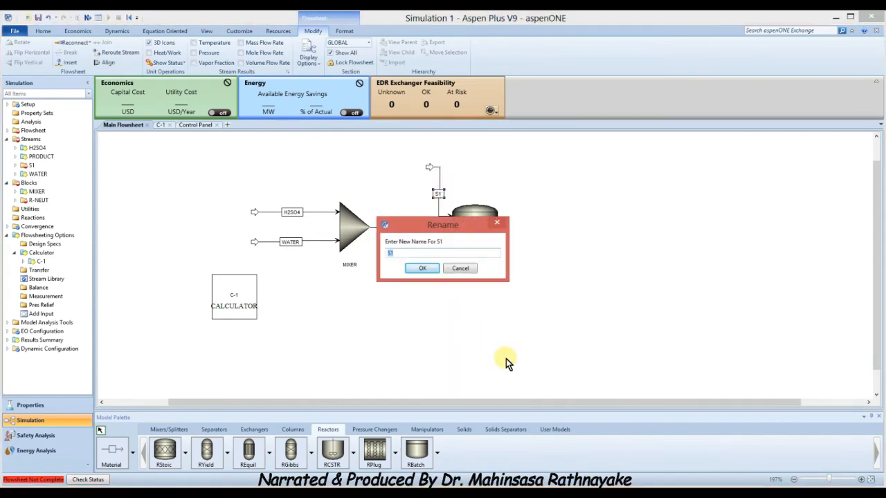
pyautogui.write('CAOH2')
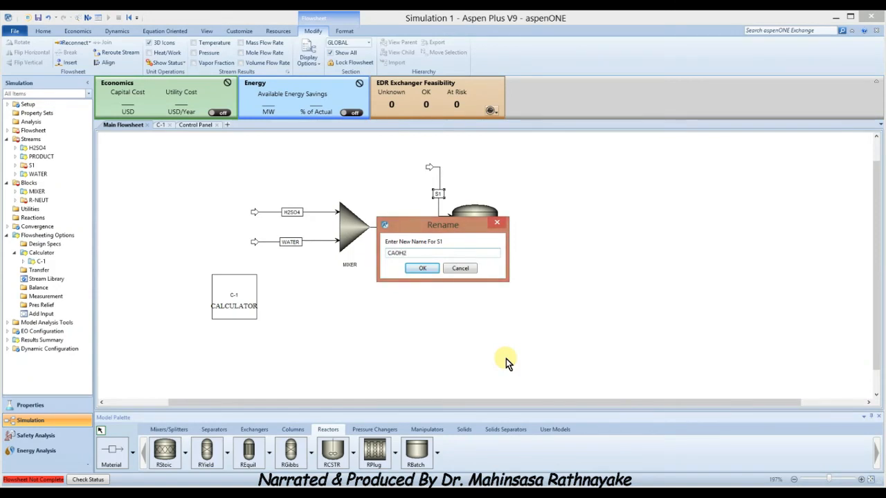
pyautogui.click(412, 270)
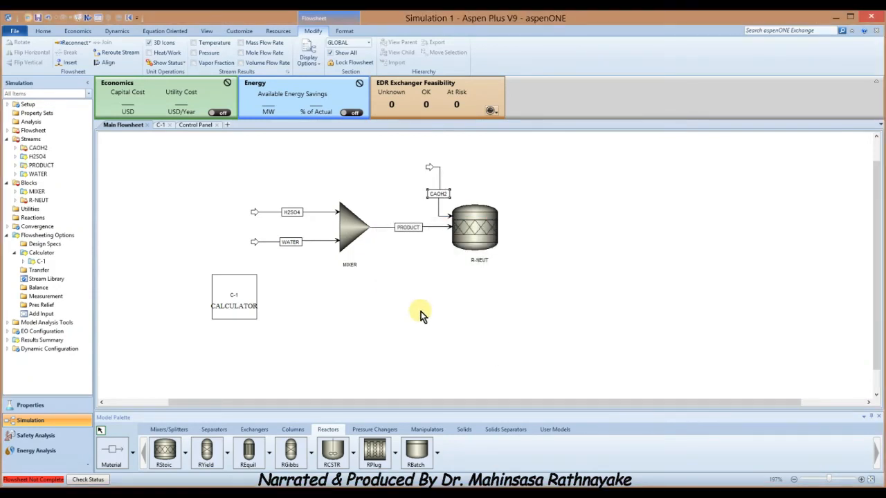
# Draw a material product stream out of R-NEUT to the right and centre its label on the line
pyautogui.click(112, 450)
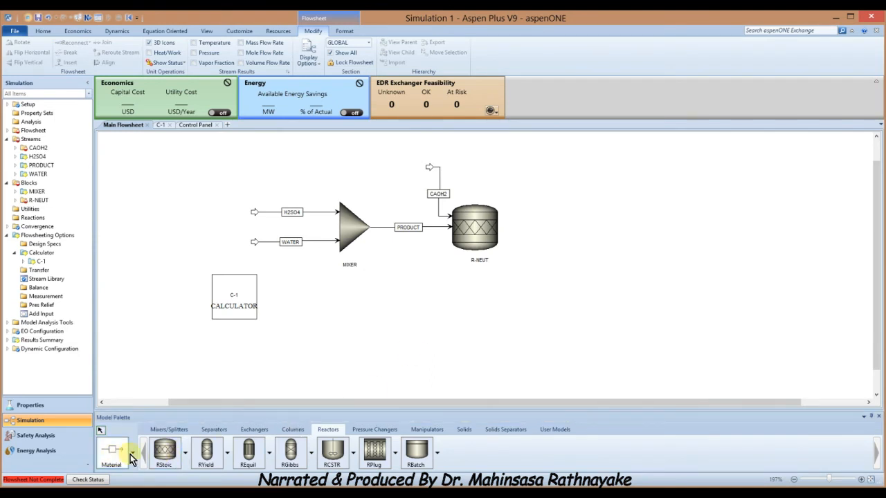
pyautogui.click(503, 238)
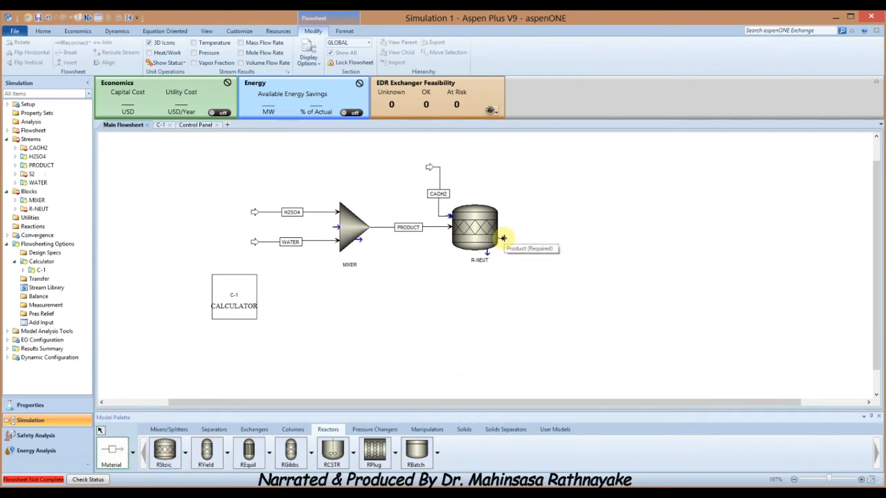
pyautogui.click(503, 228)
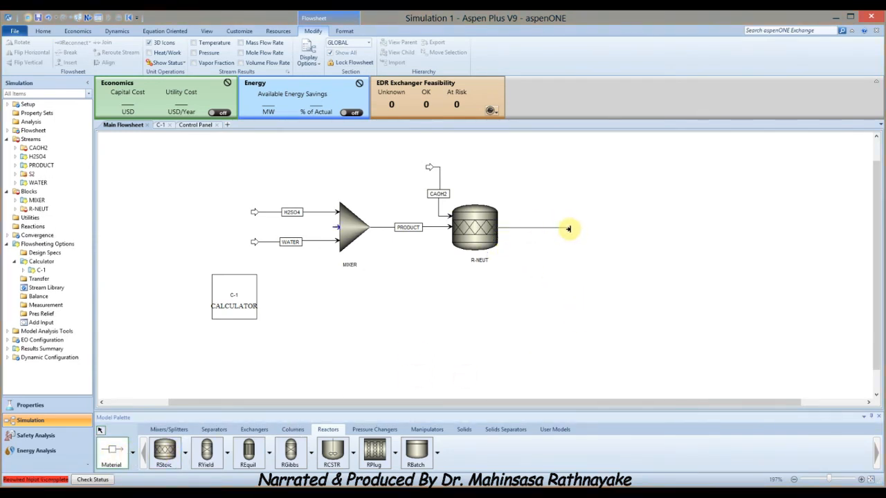
pyautogui.click(567, 227)
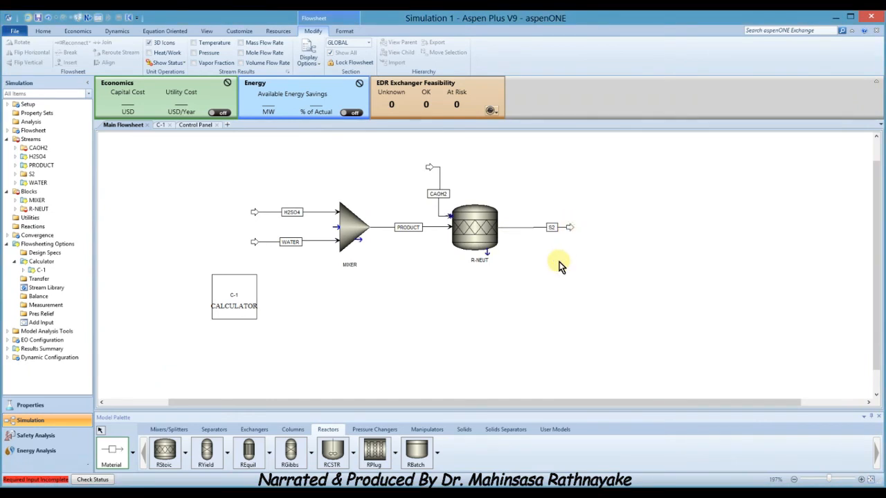
pyautogui.click(535, 228)
# Rename the new R-NEUT product stream to GYPSUM
pyautogui.rightClick(535, 228)
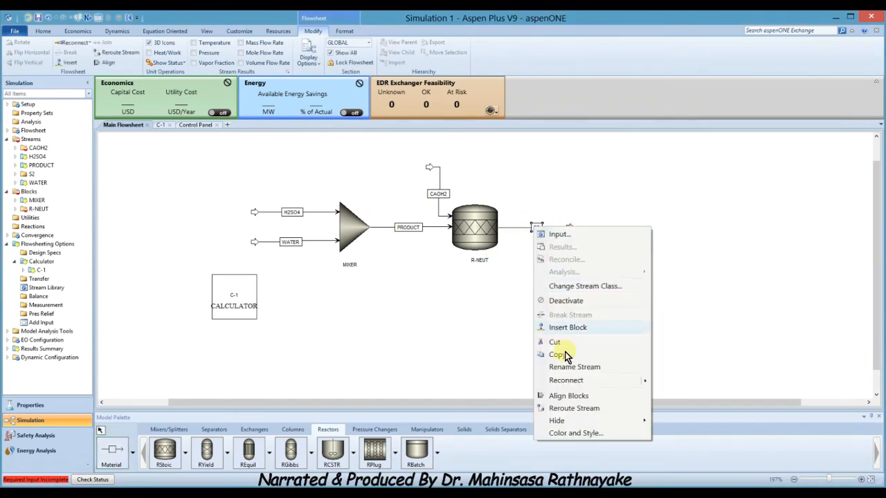
pyautogui.click(569, 367)
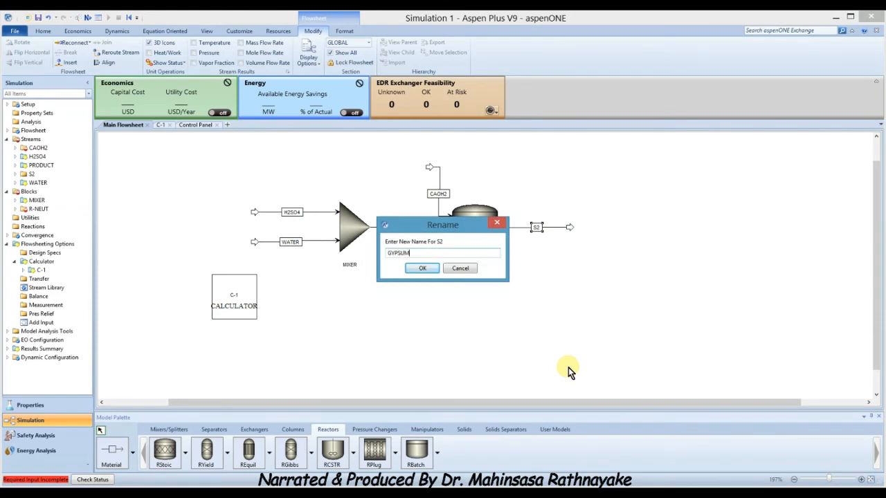
pyautogui.write('GYPSUM')
pyautogui.click(417, 268)
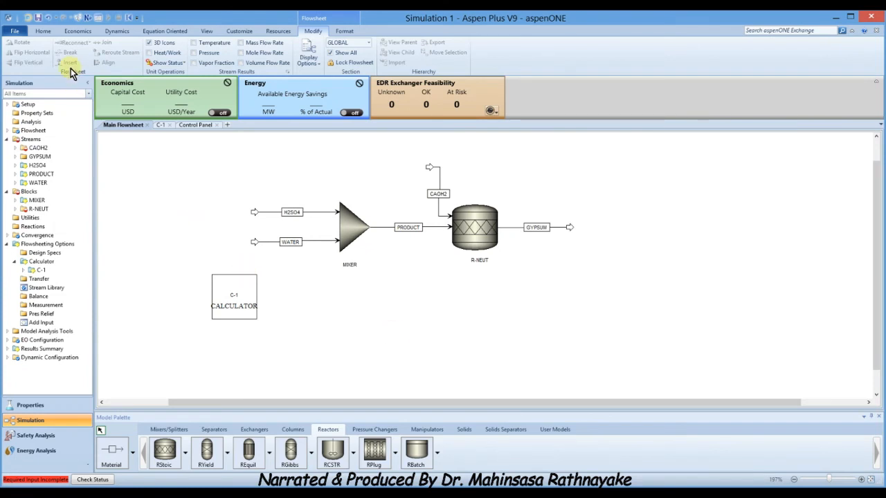
# Open the input form of the CAOH2 stream and set its temperature to 30 C and pressure to 1 atm
pyautogui.click(41, 32)
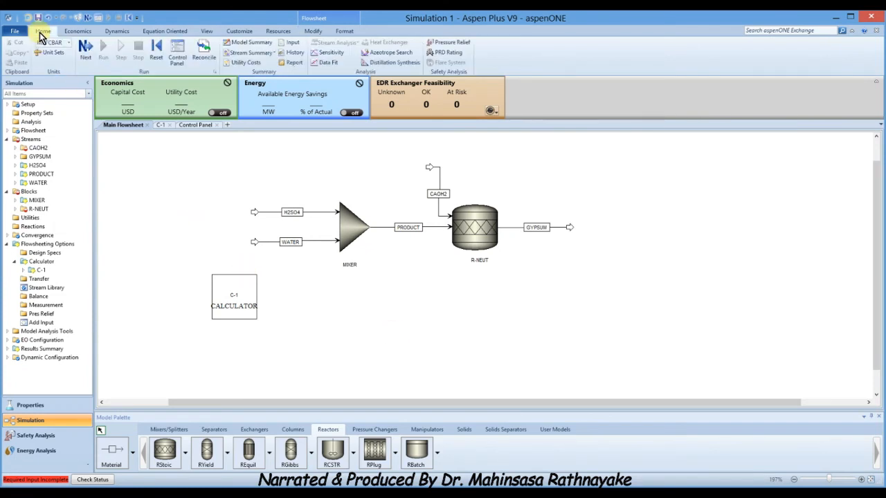
pyautogui.click(85, 50)
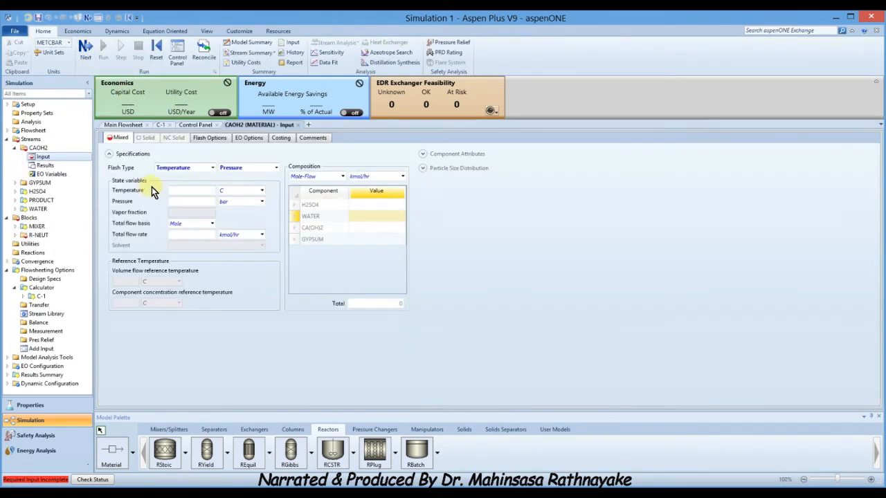
pyautogui.click(191, 191)
pyautogui.write('30')
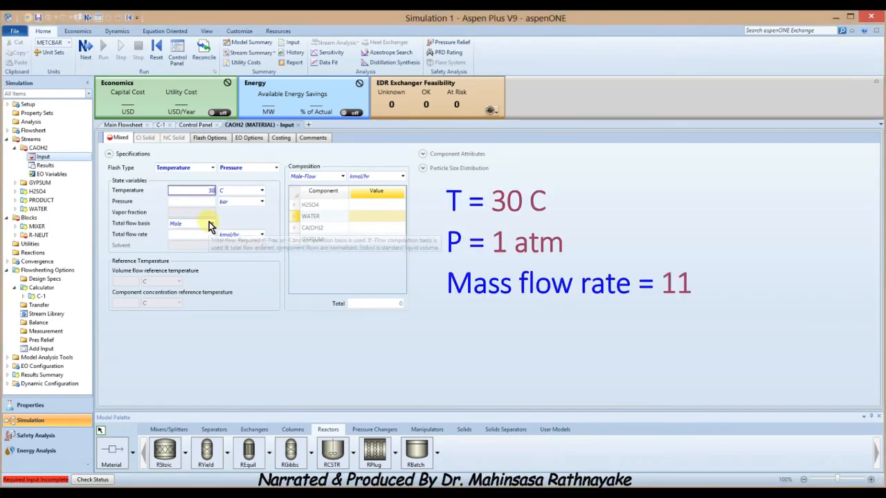
pyautogui.click(209, 201)
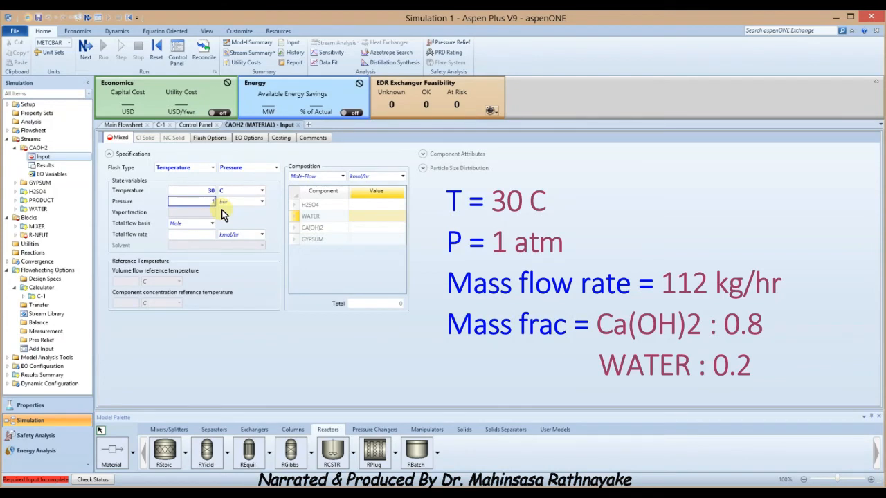
pyautogui.click(262, 201)
pyautogui.scroll(1, 269, 236)
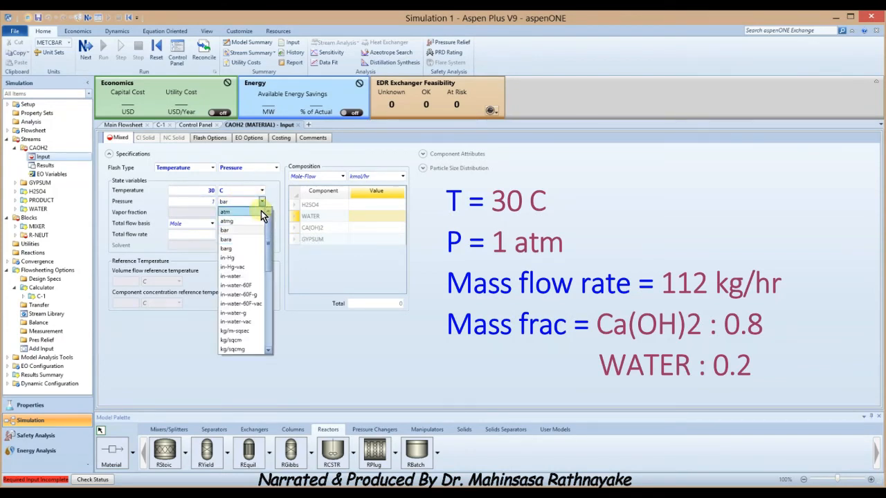
pyautogui.click(261, 210)
# Change the CAOH2 stream's total flow basis to Mass and set the total flow rate to 112 kg/hr
pyautogui.click(212, 222)
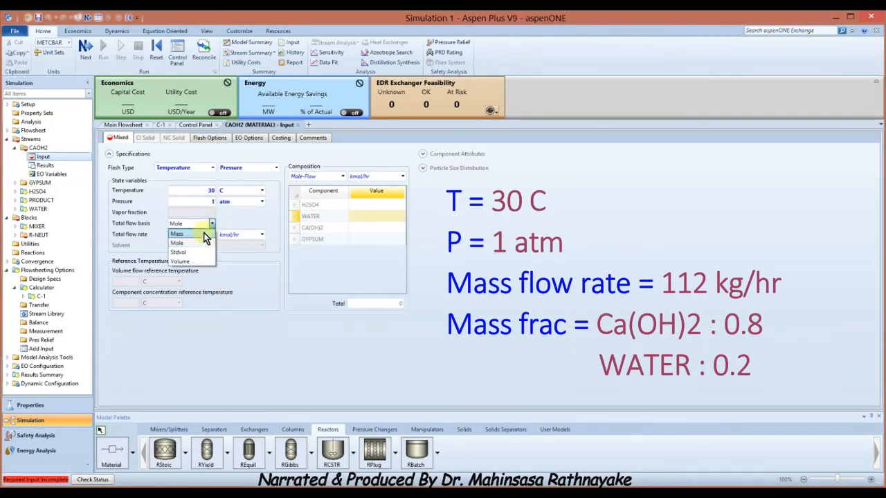
pyautogui.click(203, 233)
pyautogui.click(204, 234)
pyautogui.write('1')
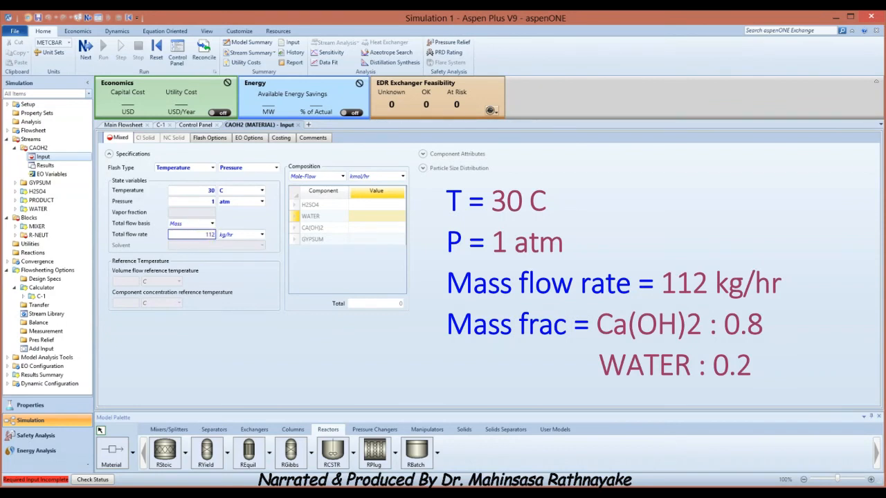
pyautogui.write('12')
# Specify the CAOH2 stream's composition as mass fractions of 0.8 CA(OH)2 and 0.2 WATER
pyautogui.click(342, 177)
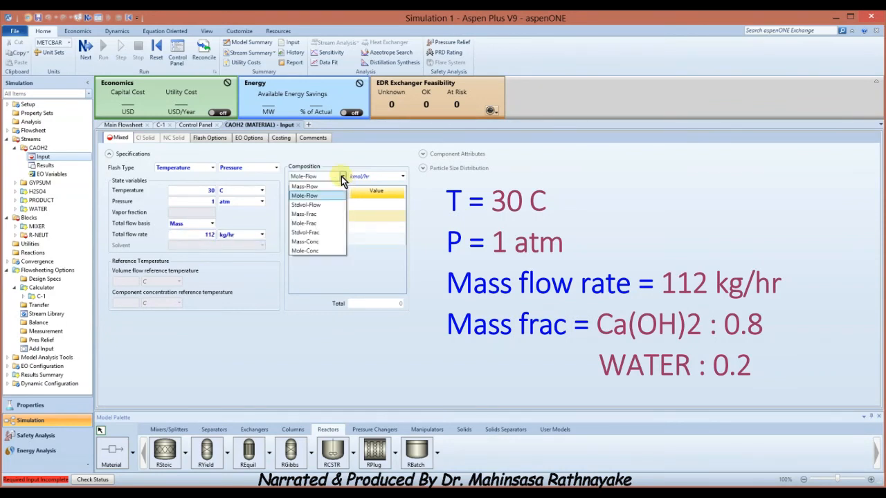
pyautogui.click(321, 215)
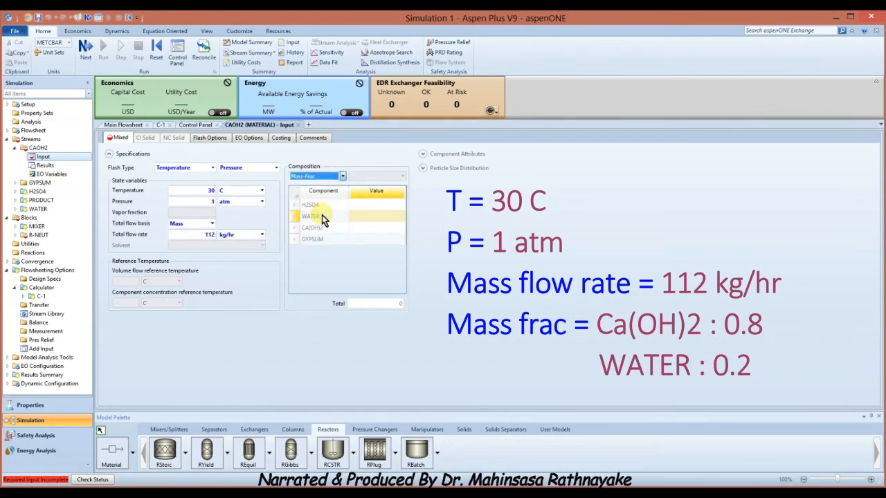
pyautogui.click(368, 230)
pyautogui.write('0')
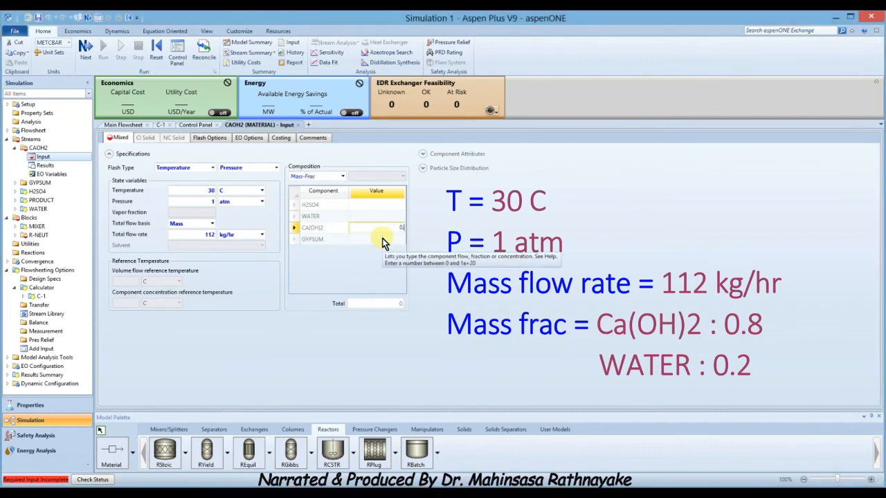
pyautogui.write('.8')
pyautogui.press('Return')
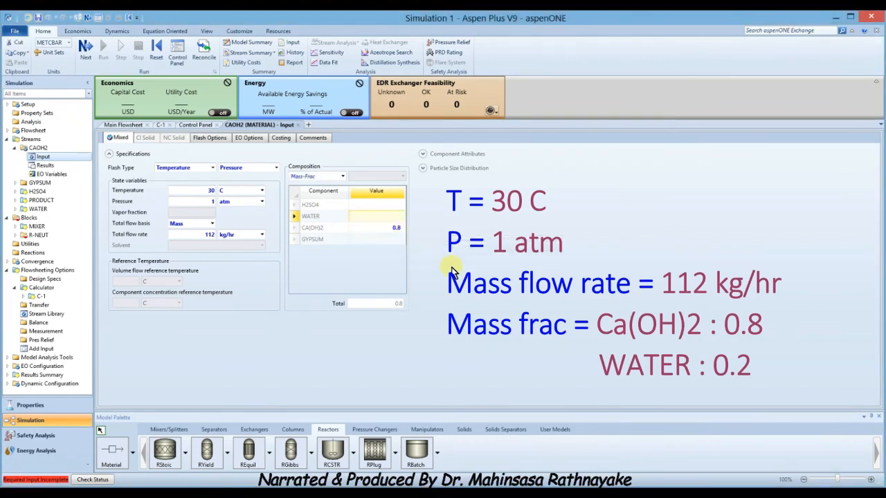
pyautogui.press('Return')
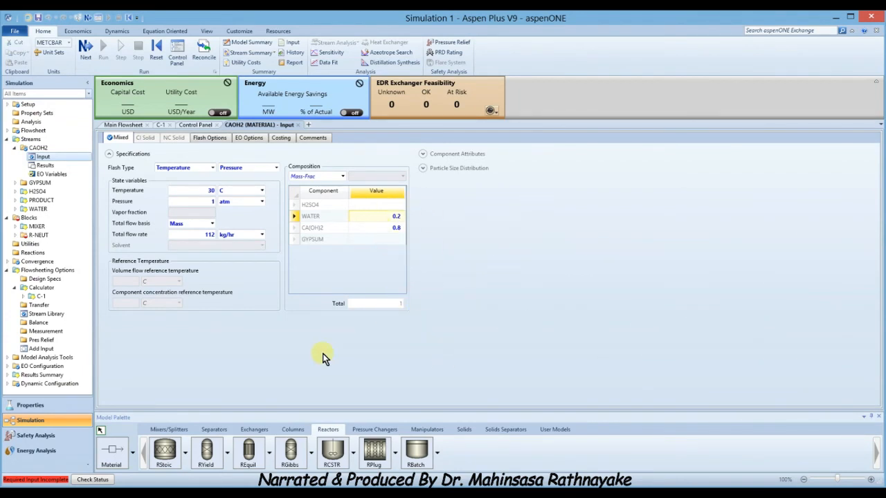
# Set the R-NEUT reactor's operating conditions to 60 C and 1 atm, with Liquid-Only valid phases
pyautogui.click(33, 235)
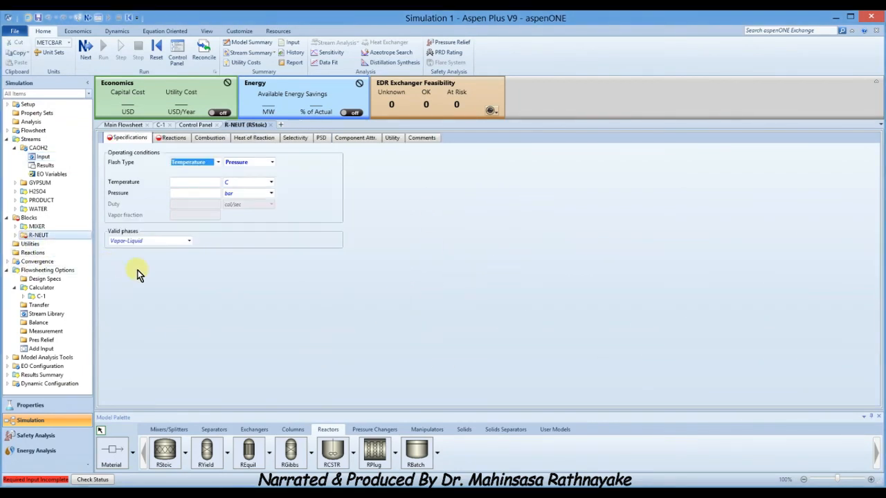
pyautogui.click(205, 184)
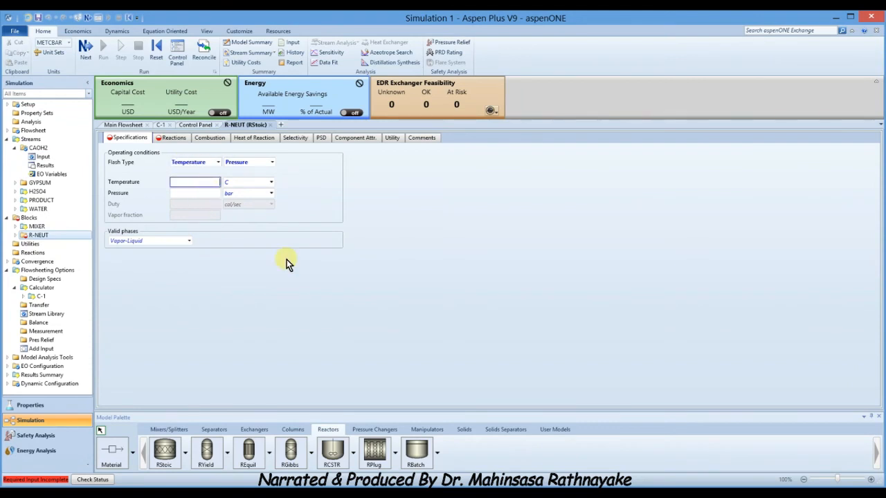
pyautogui.write('60')
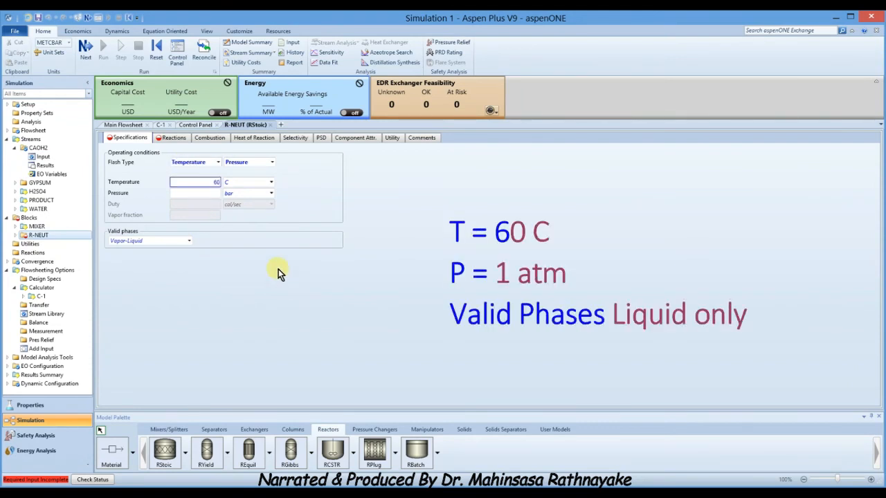
pyautogui.click(208, 195)
pyautogui.write('1')
pyautogui.click(271, 194)
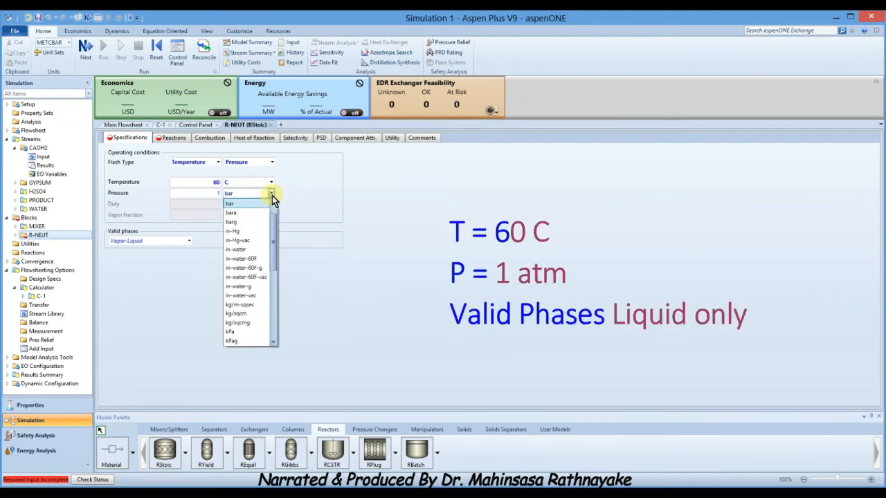
pyautogui.scroll(1, 272, 200)
pyautogui.click(263, 203)
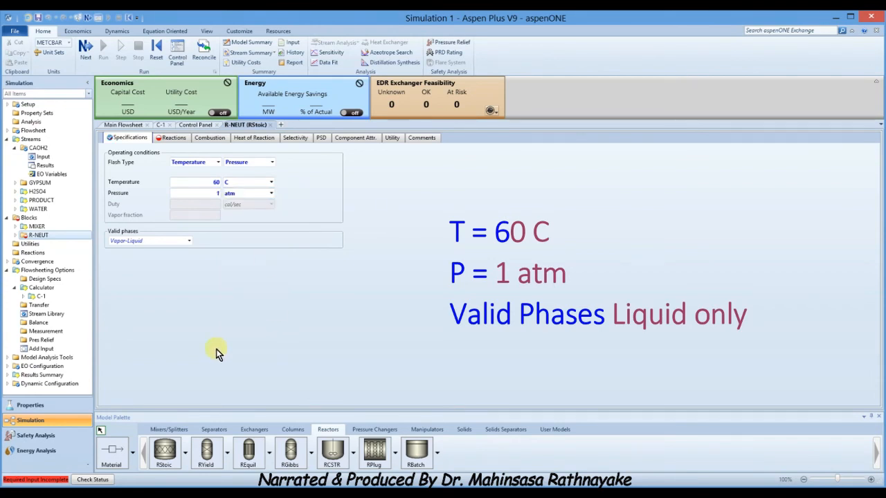
pyautogui.click(189, 242)
pyautogui.click(168, 258)
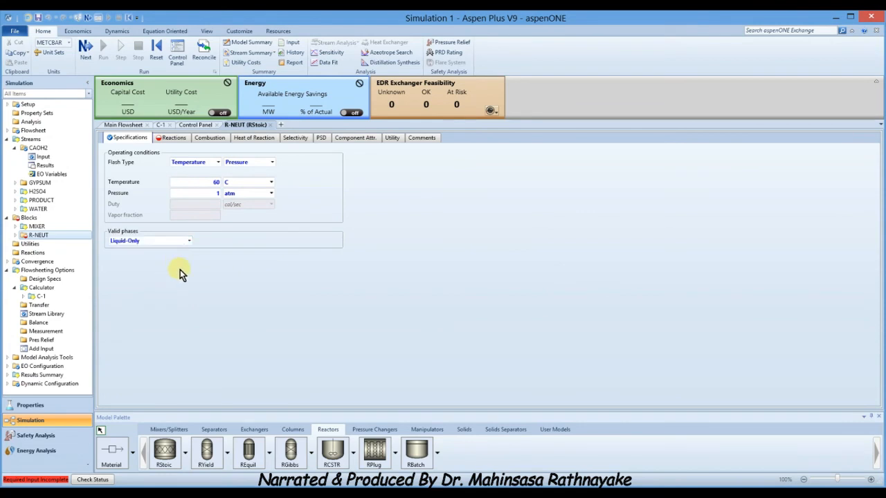
# Create a new R-NEUT reaction with H2SO4 and CA(OH)2 as reactants and GYPSUM as the product
pyautogui.click(175, 139)
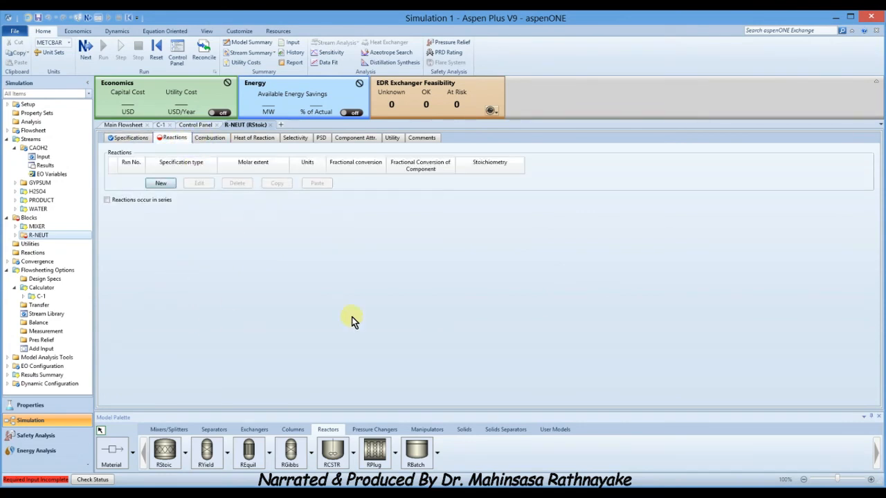
pyautogui.click(163, 186)
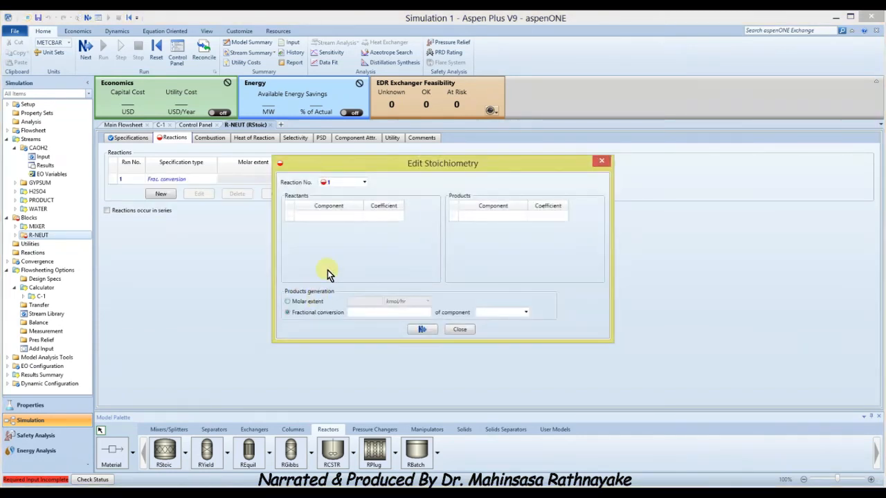
pyautogui.click(359, 216)
pyautogui.click(347, 227)
pyautogui.click(359, 227)
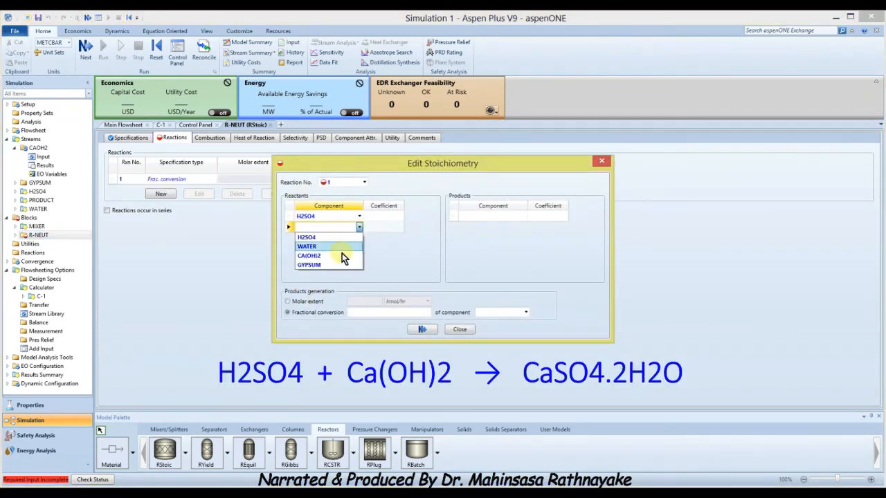
pyautogui.click(339, 256)
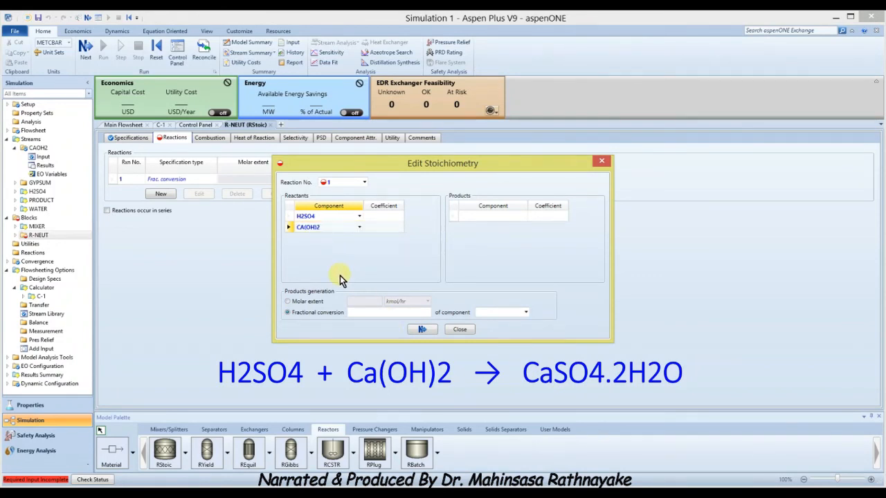
pyautogui.click(523, 217)
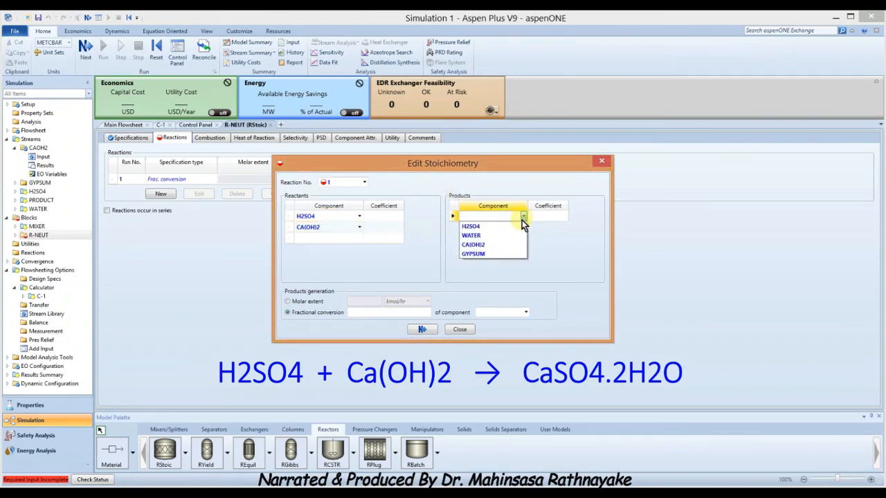
pyautogui.click(492, 254)
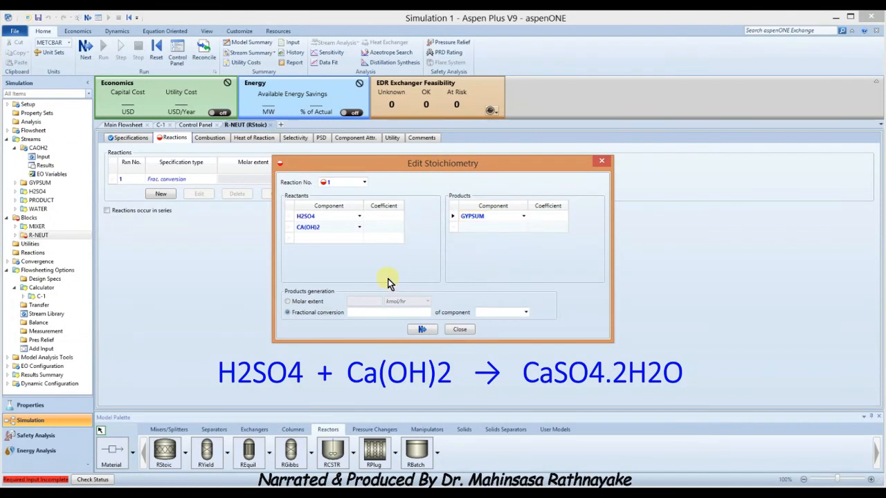
# Set the stoichiometric coefficients of reaction 1 to -1 for H2SO4, -1 for CA(OH)2 and 1 for GYPSUM
pyautogui.click(386, 216)
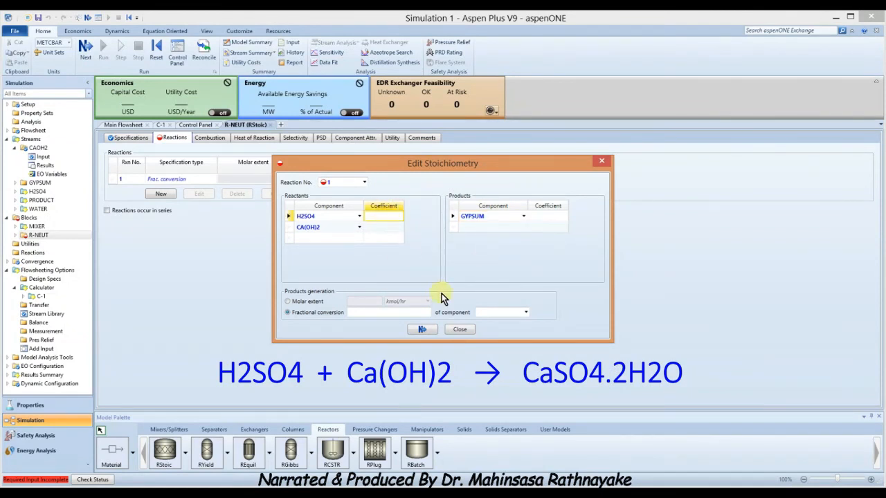
pyautogui.write('1')
pyautogui.click(398, 230)
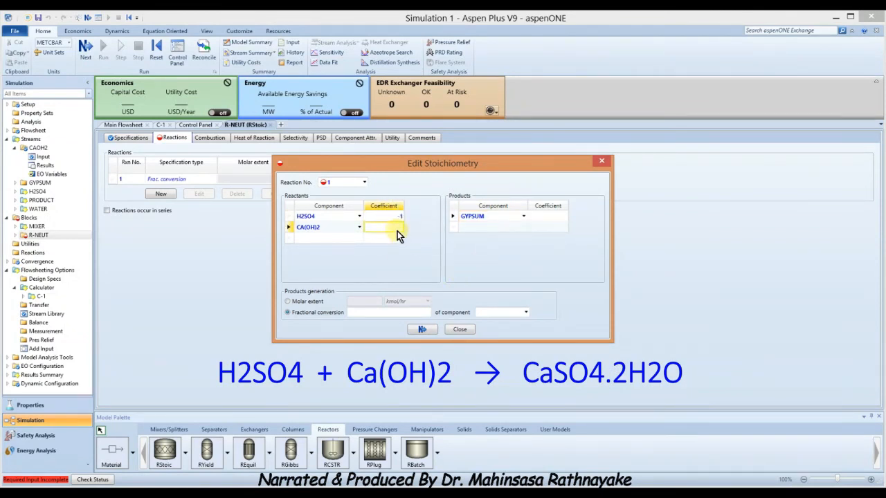
pyautogui.write('1')
pyautogui.click(550, 217)
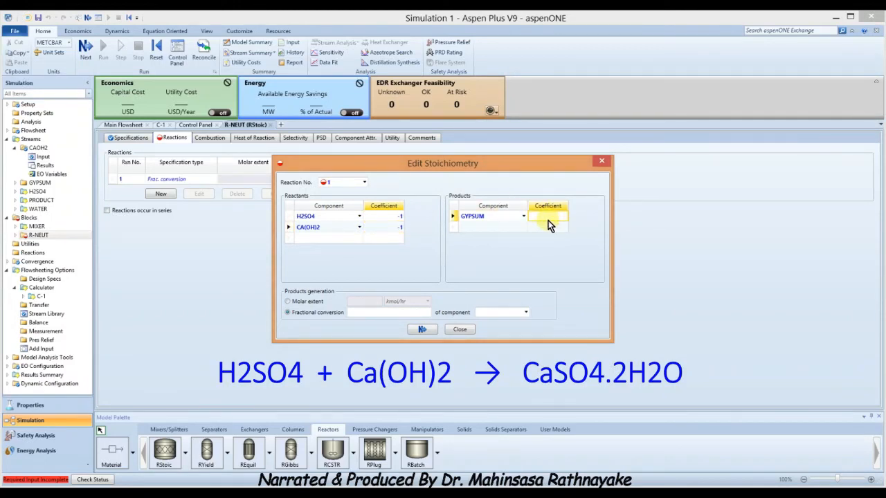
pyautogui.write('1')
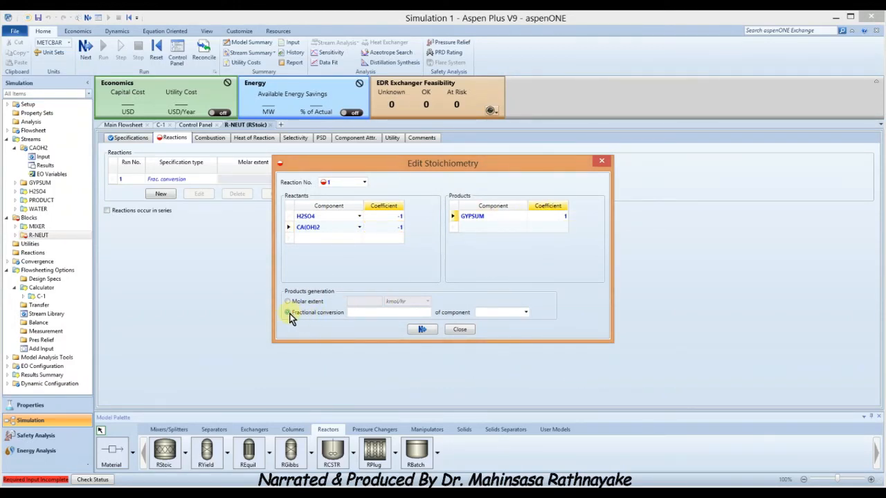
# Set reaction 1's products generation to a fractional conversion of 1 for H2SO4 and finish editing the stoichiometry
pyautogui.click(386, 312)
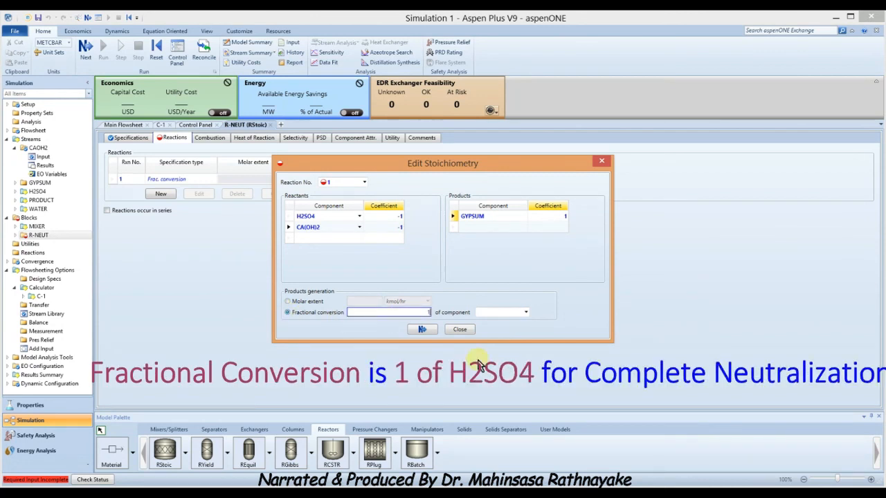
pyautogui.click(525, 312)
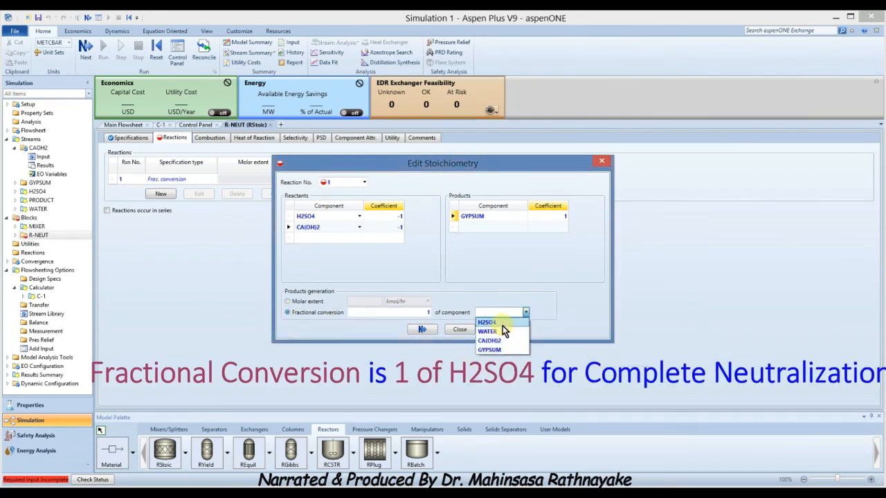
pyautogui.click(500, 324)
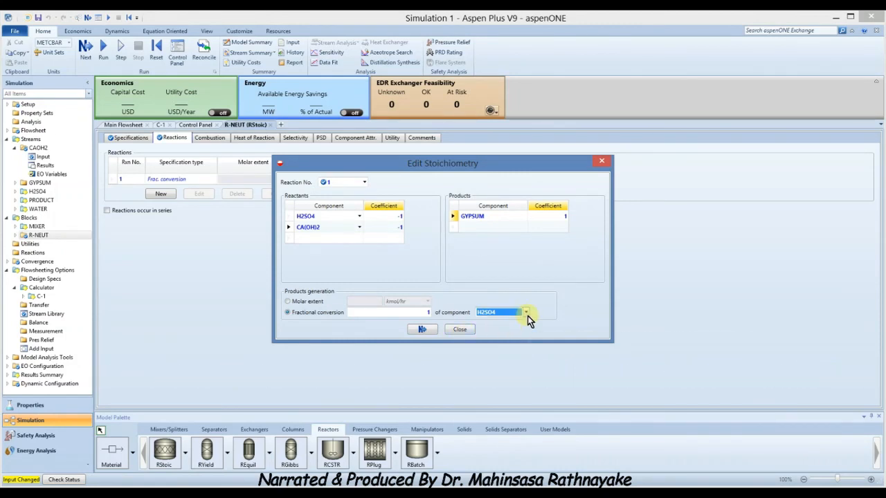
pyautogui.click(460, 331)
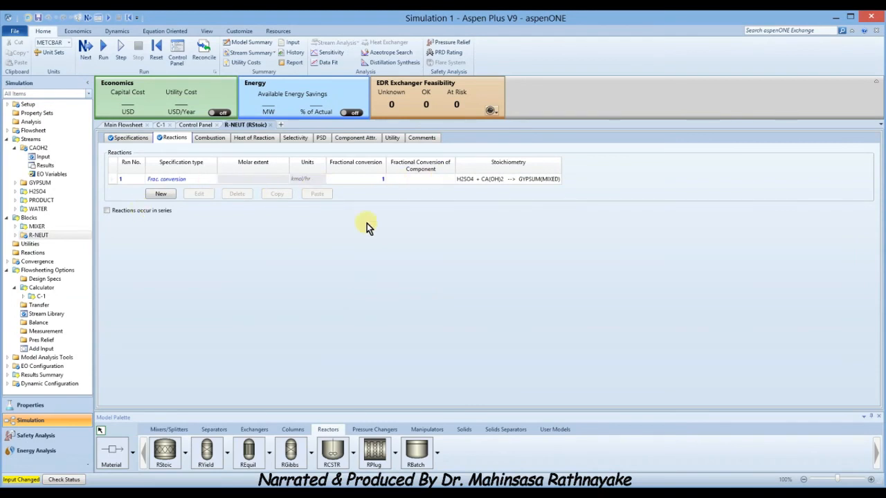
# Run the simulation with the completed inputs and check the run messages for warnings and errors
pyautogui.click(86, 50)
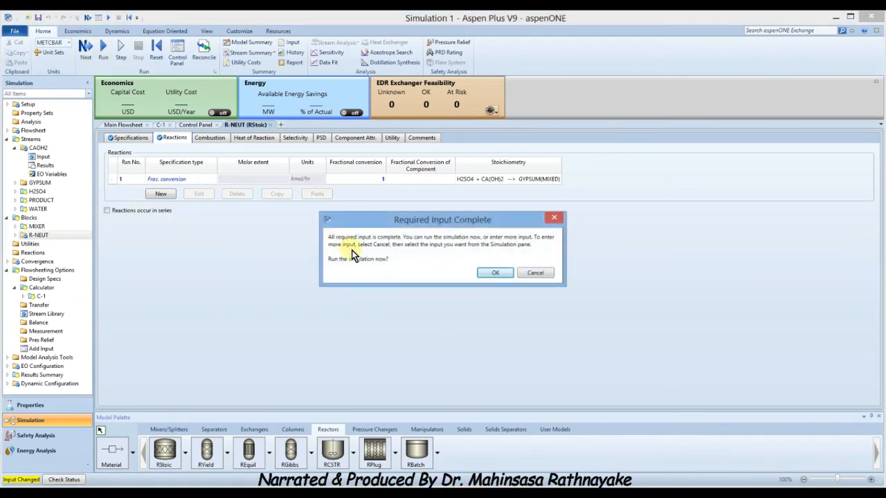
pyautogui.click(484, 272)
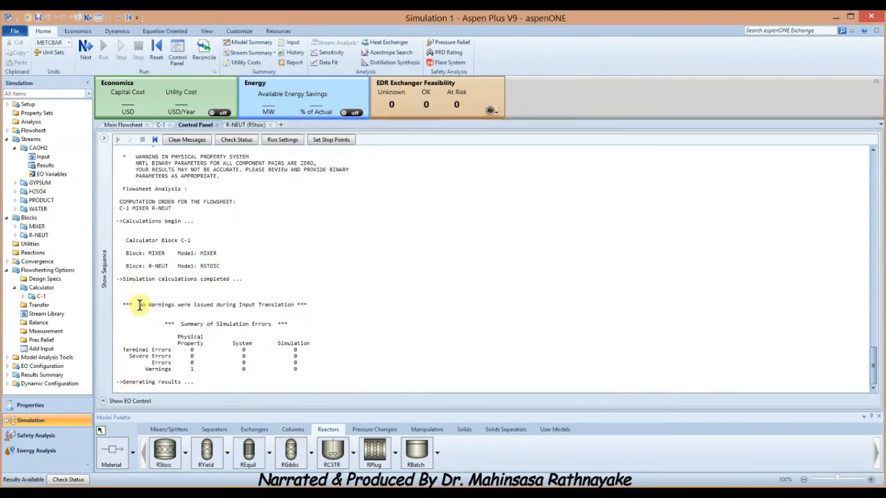
pyautogui.moveTo(139, 305); pyautogui.dragTo(197, 305)
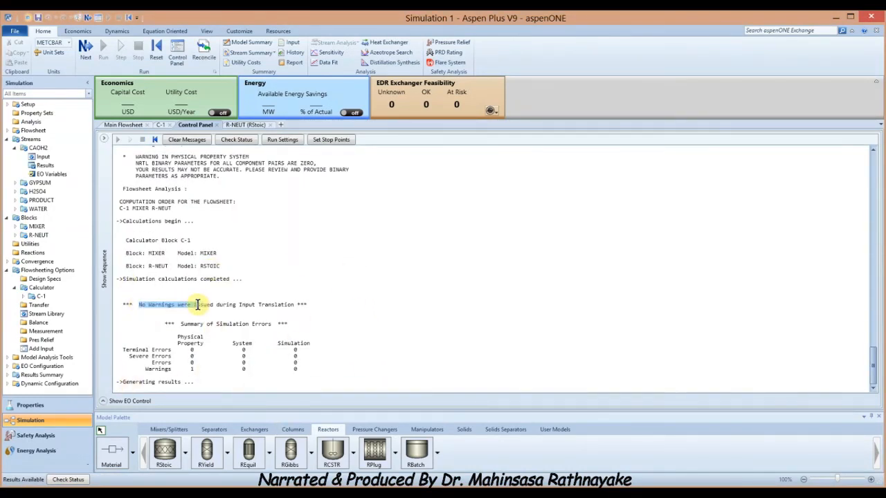
pyautogui.click(395, 329)
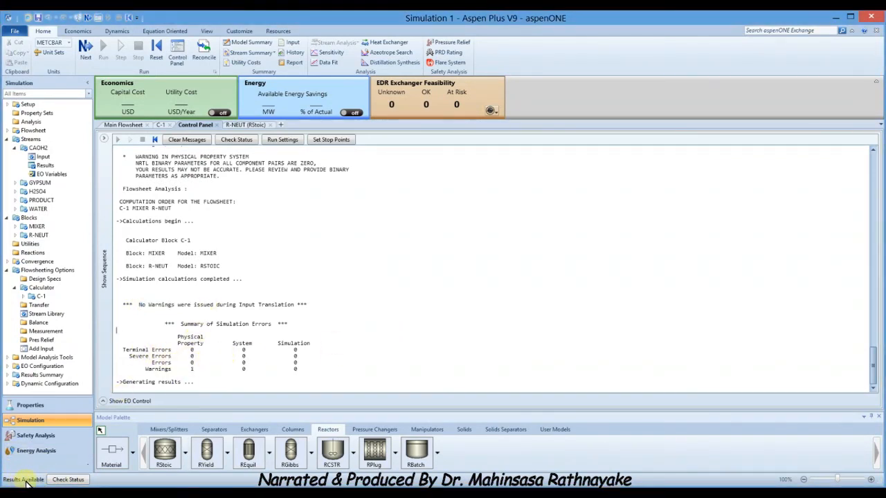
# Open the R-NEUT stream results and examine the component mass flows of the GYPSUM stream, especially the gypsum flow
pyautogui.click(16, 236)
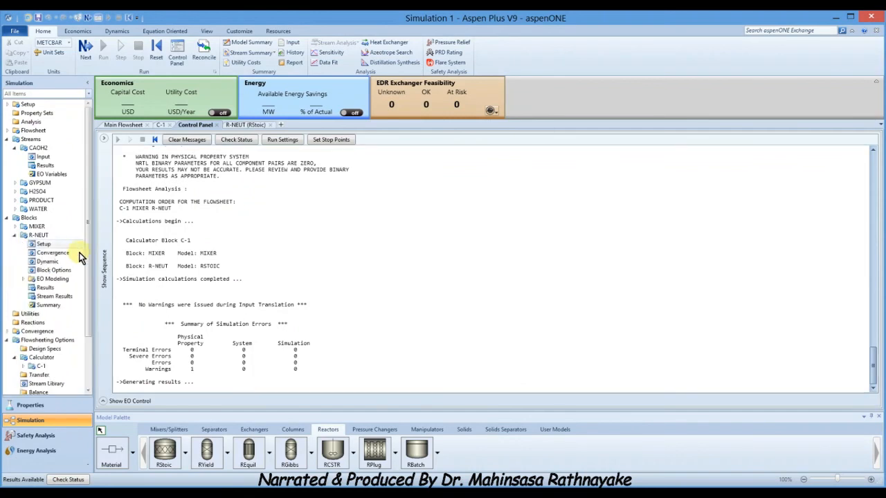
pyautogui.doubleClick(54, 303)
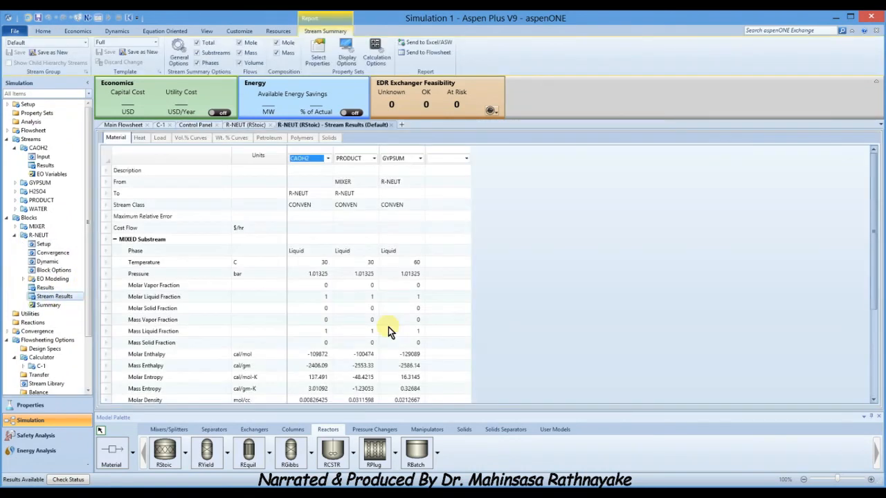
pyautogui.click(400, 153)
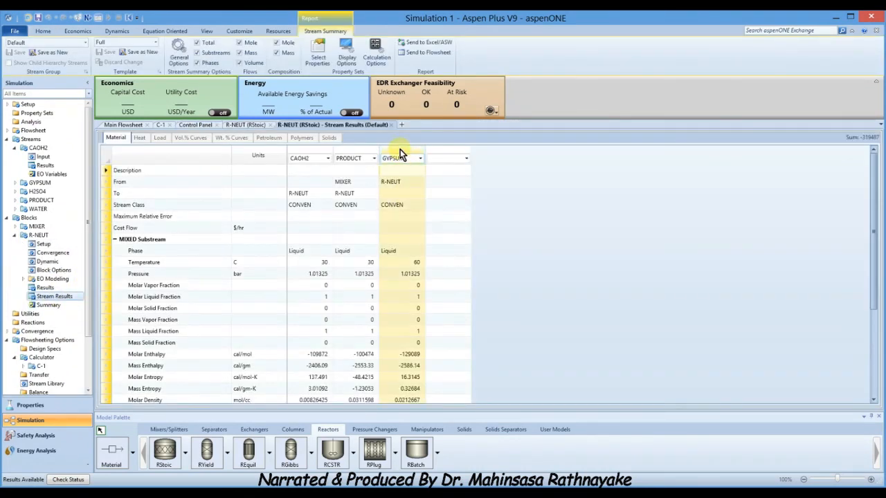
pyautogui.moveTo(873, 176); pyautogui.dragTo(882, 267)
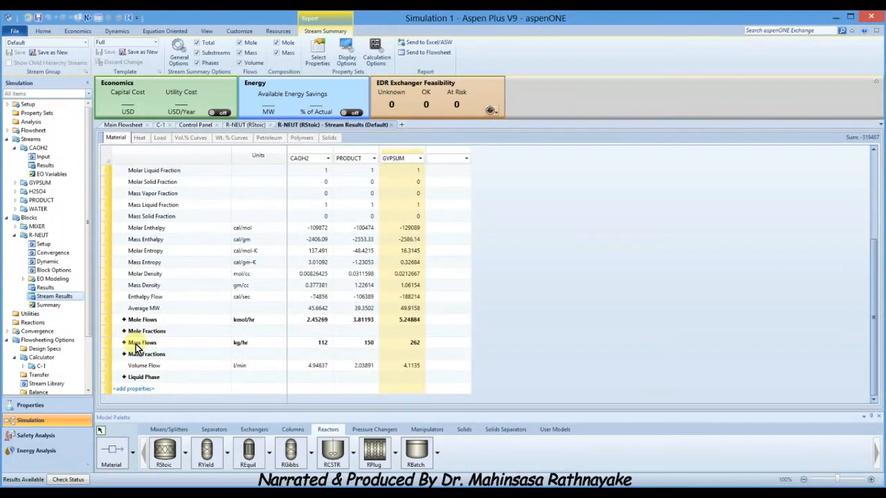
pyautogui.click(124, 342)
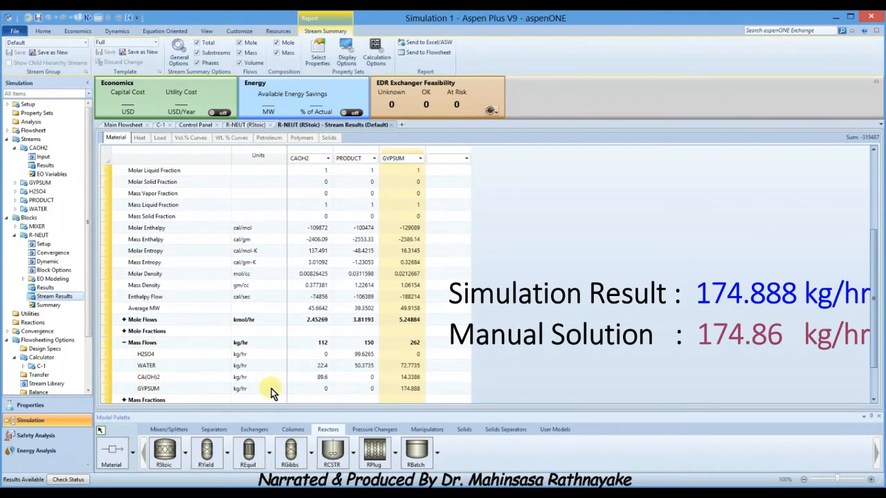
pyautogui.scroll(-2, 875, 308)
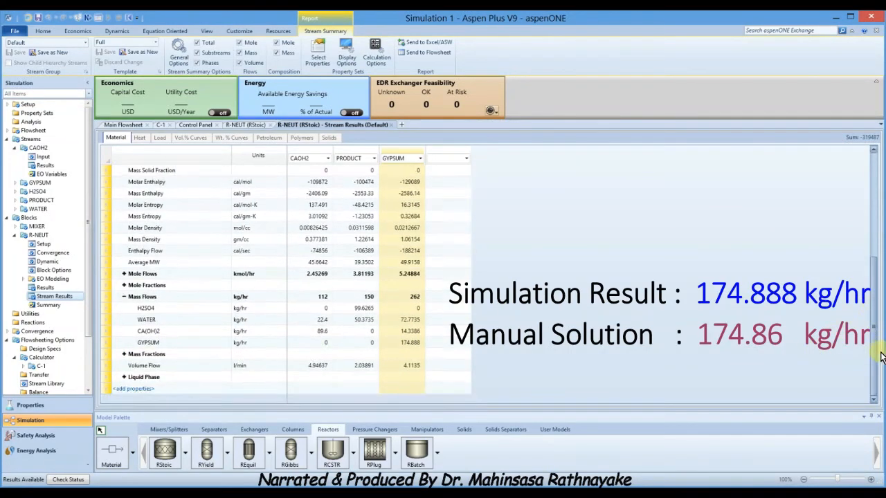
pyautogui.click(410, 343)
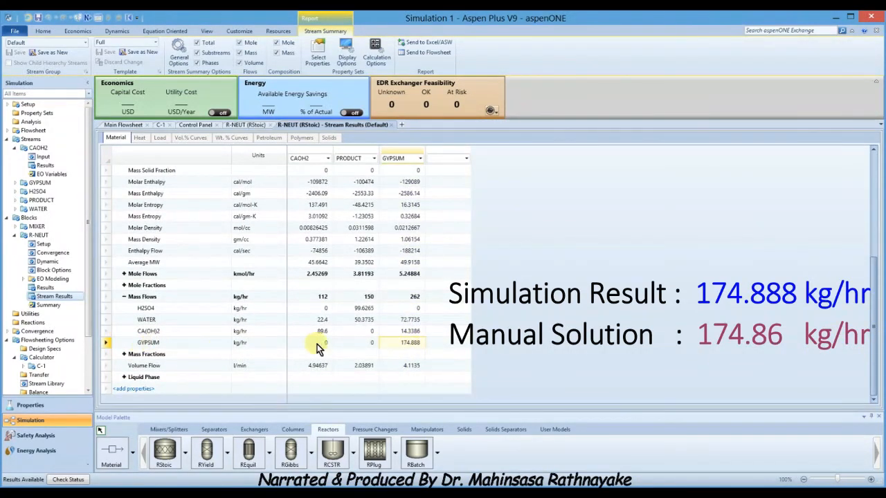